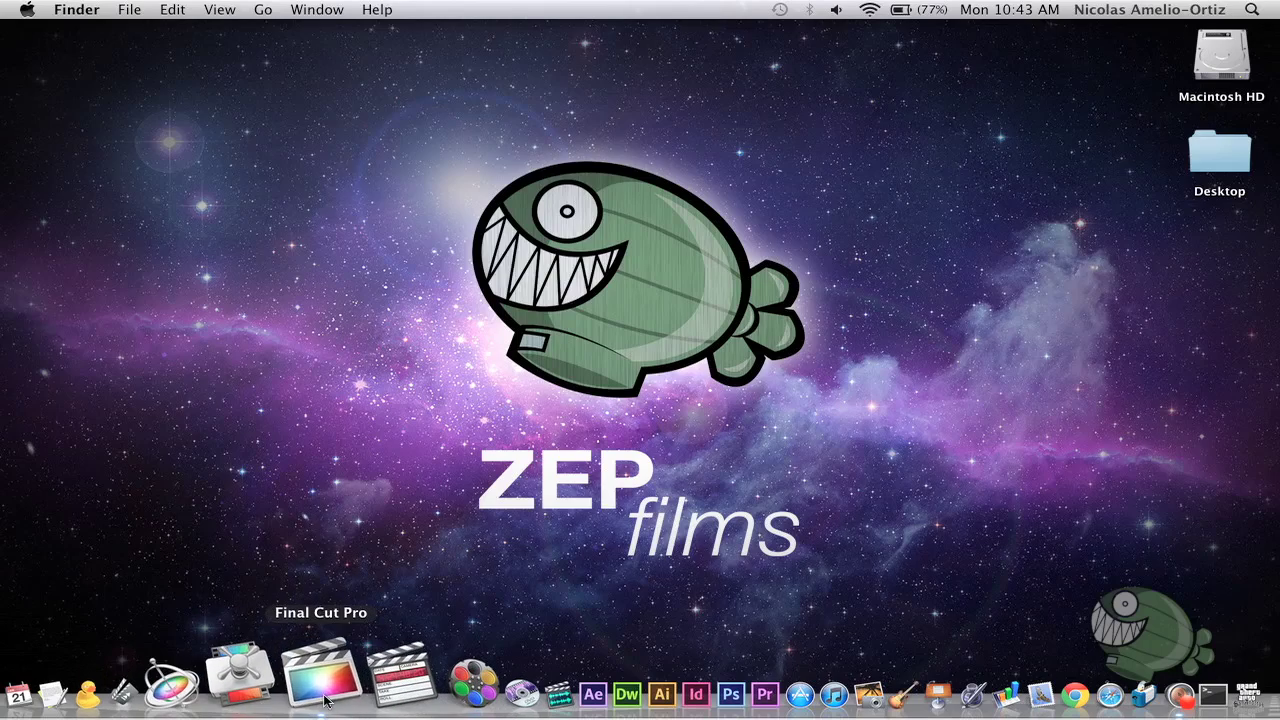
- Launch Final Cut Pro from the Dock
left_click(324, 690)
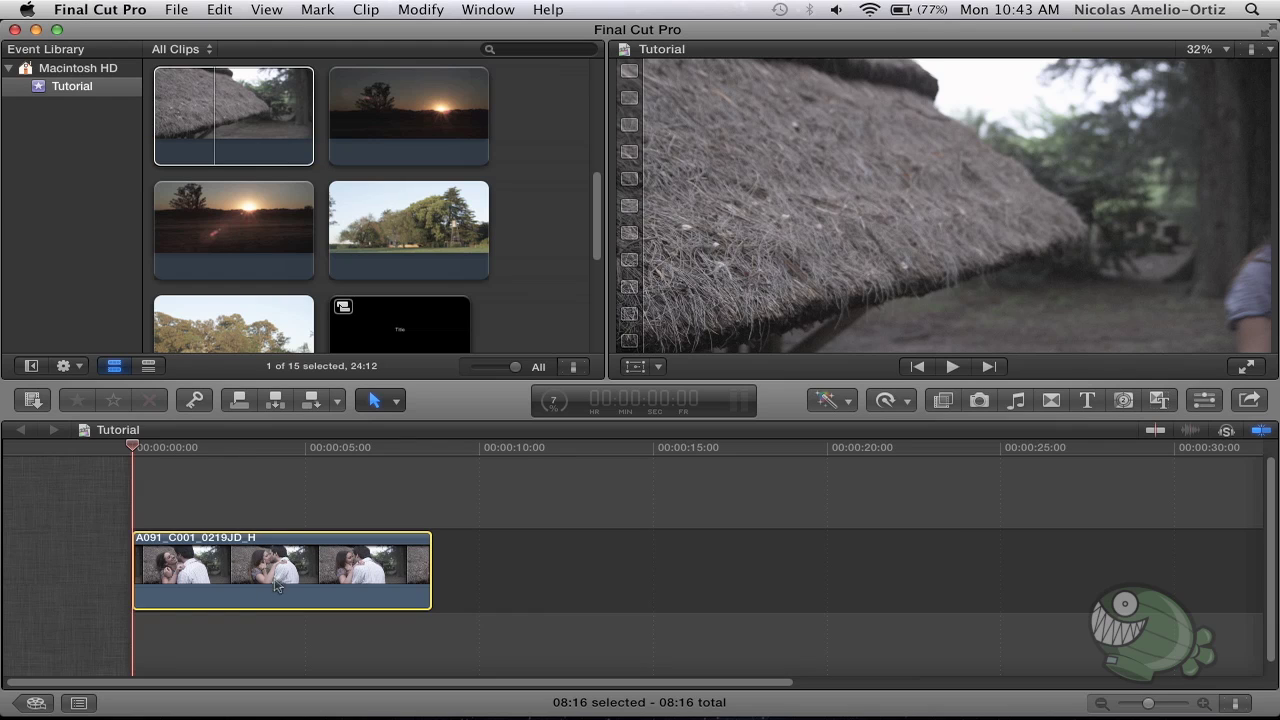
mouse_move(137, 452)
left_mouse_down()
mouse_move(289, 456)
mouse_move(222, 456)
left_mouse_up()
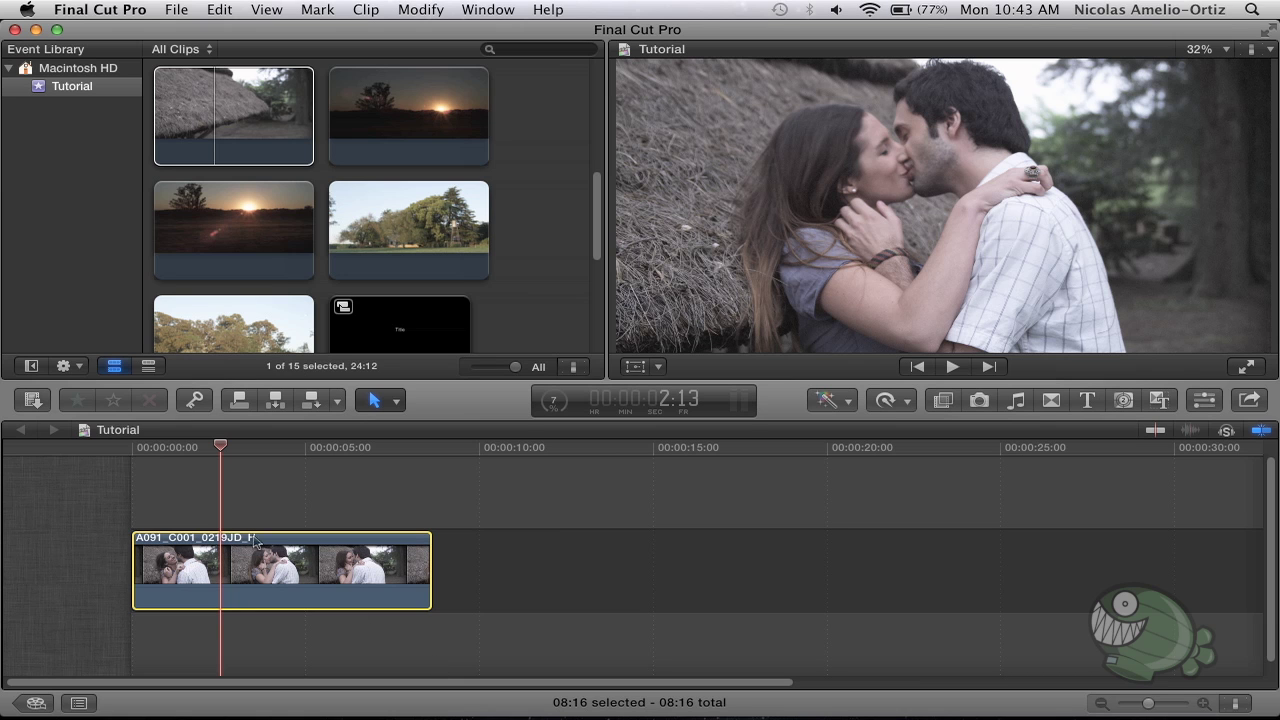
left_click(145, 450)
key("space")
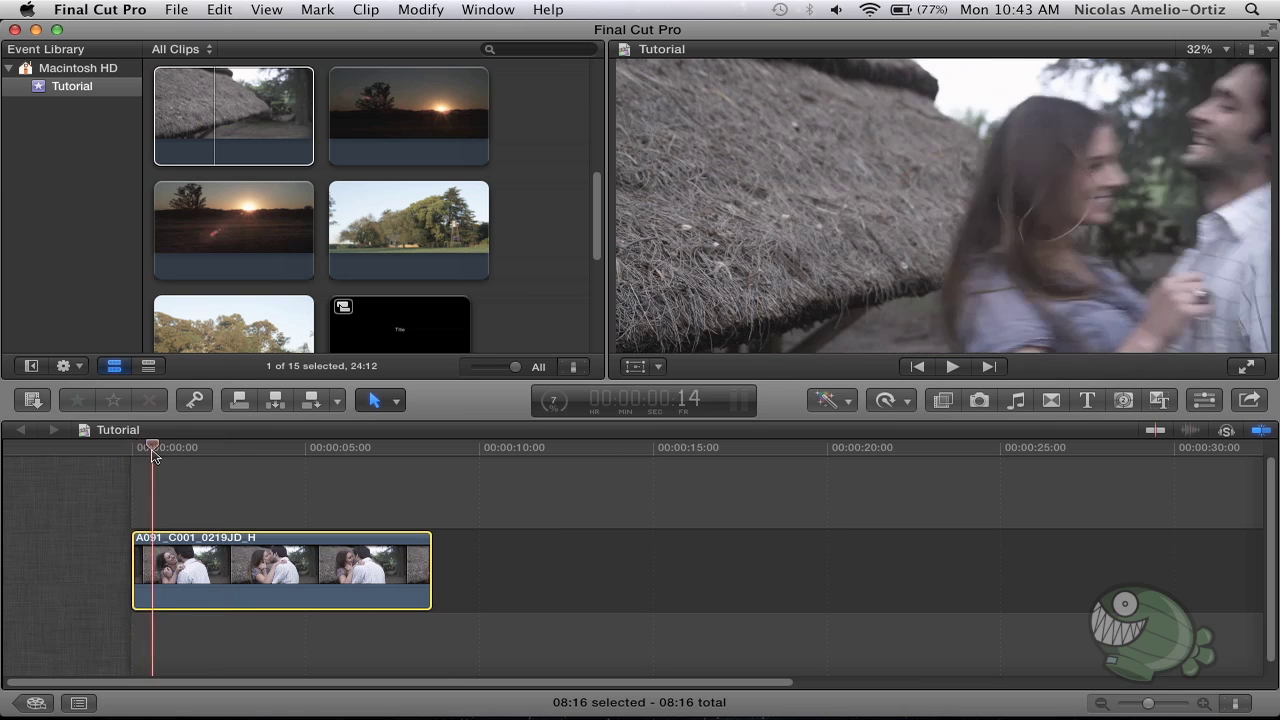
left_click(120, 457)
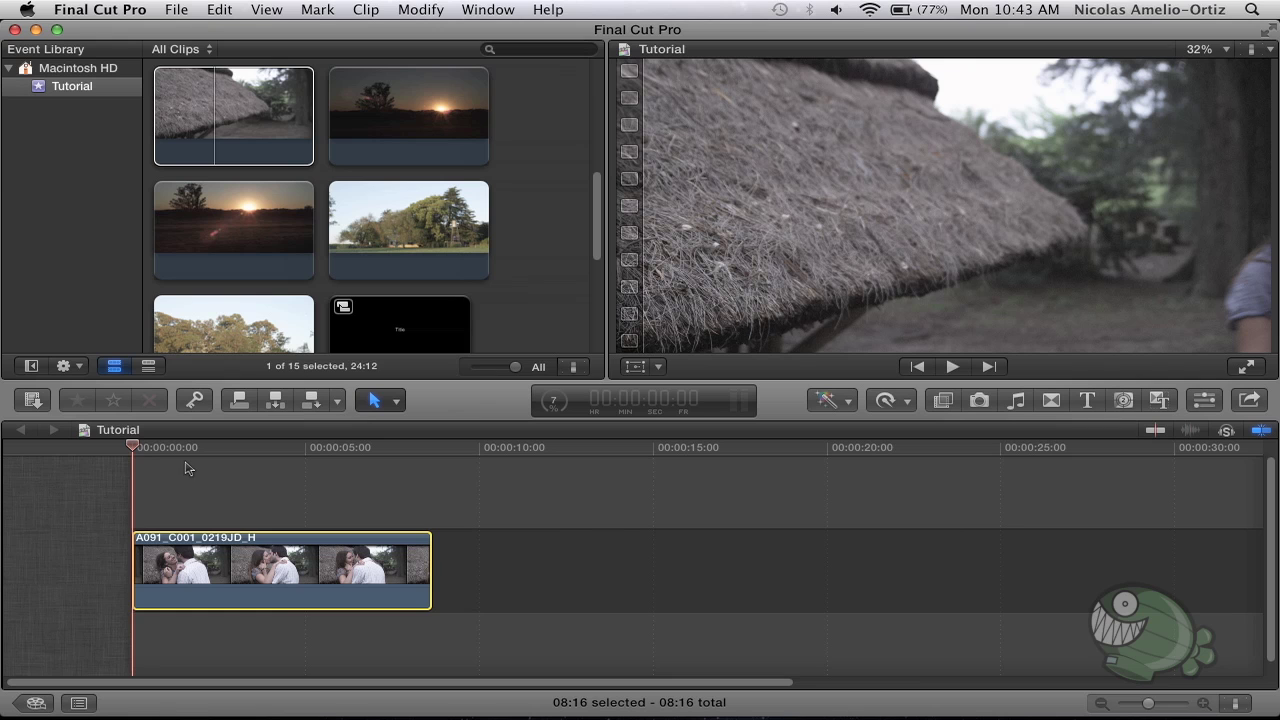
key("space")
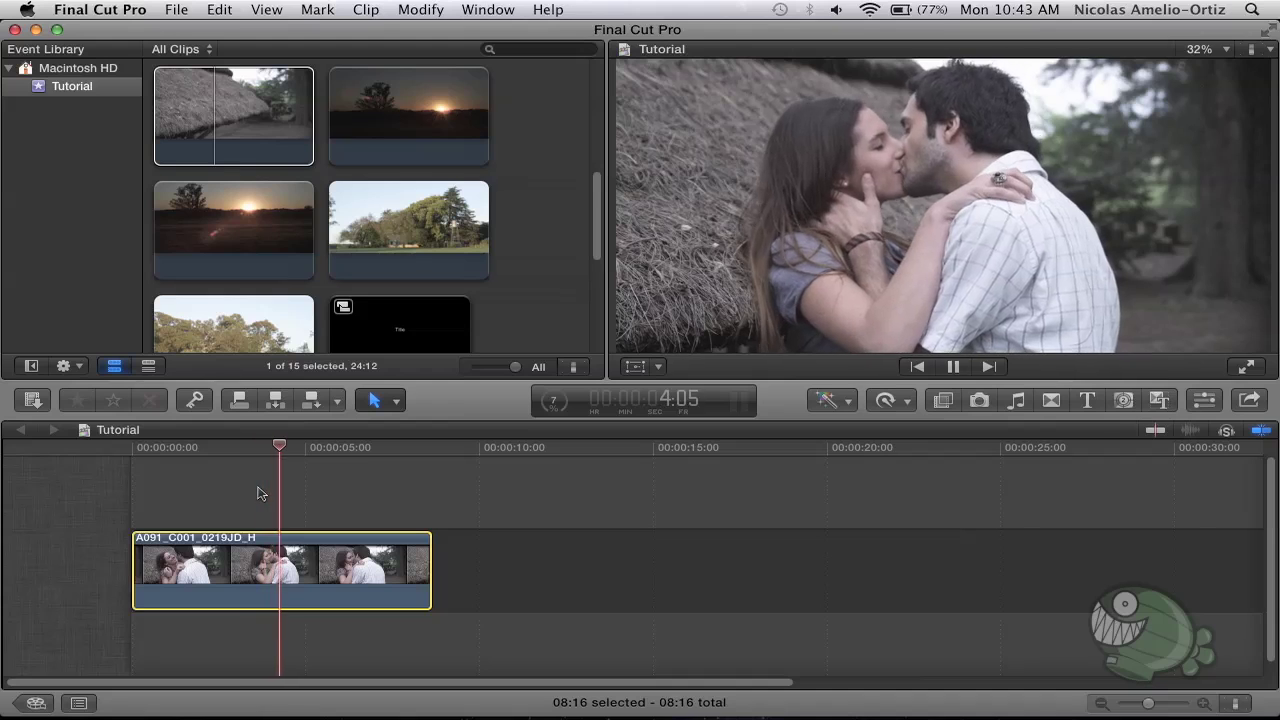
key("space")
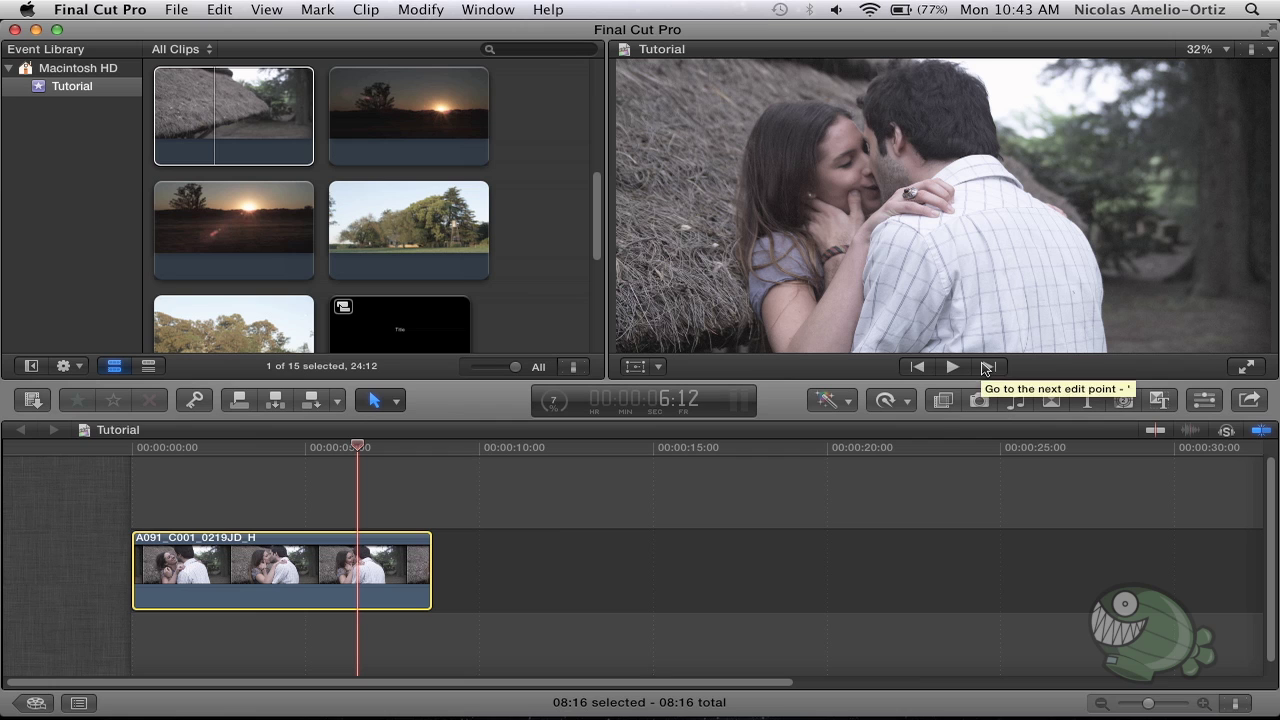
left_click(240, 447)
left_click_drag(245, 452, 257, 450)
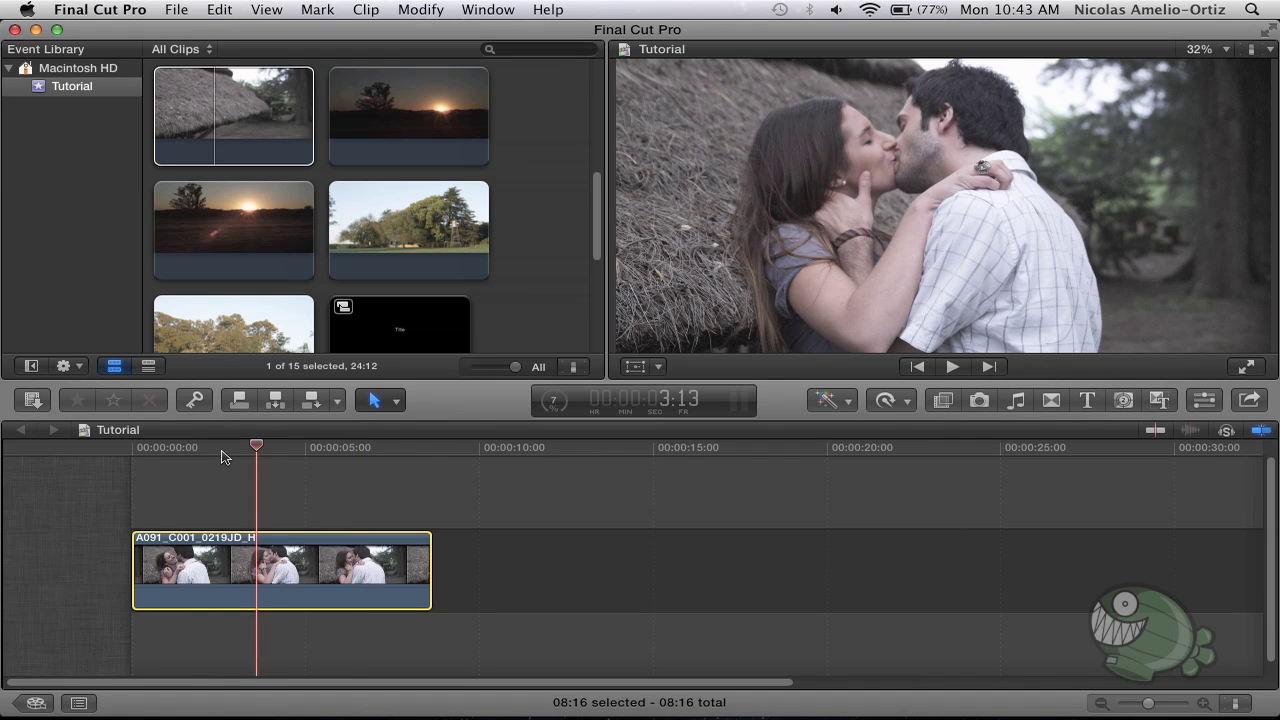
left_click(188, 449)
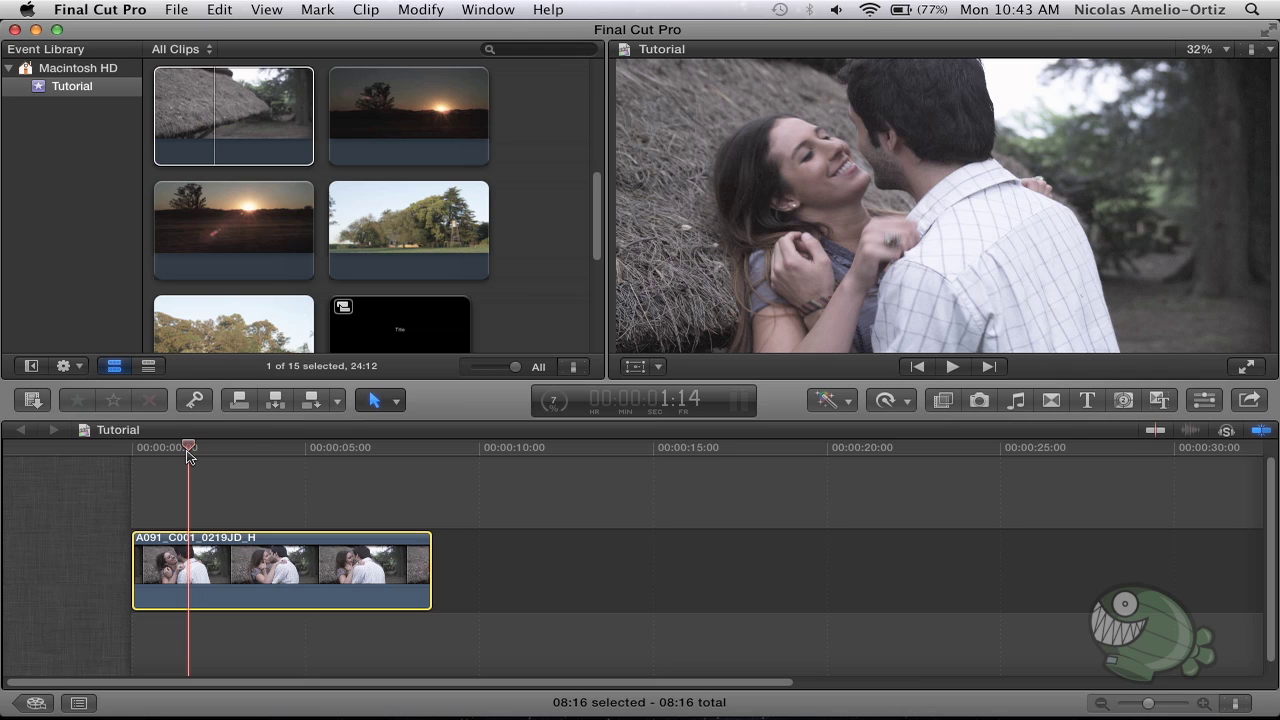
left_click_drag(152, 455, 370, 456)
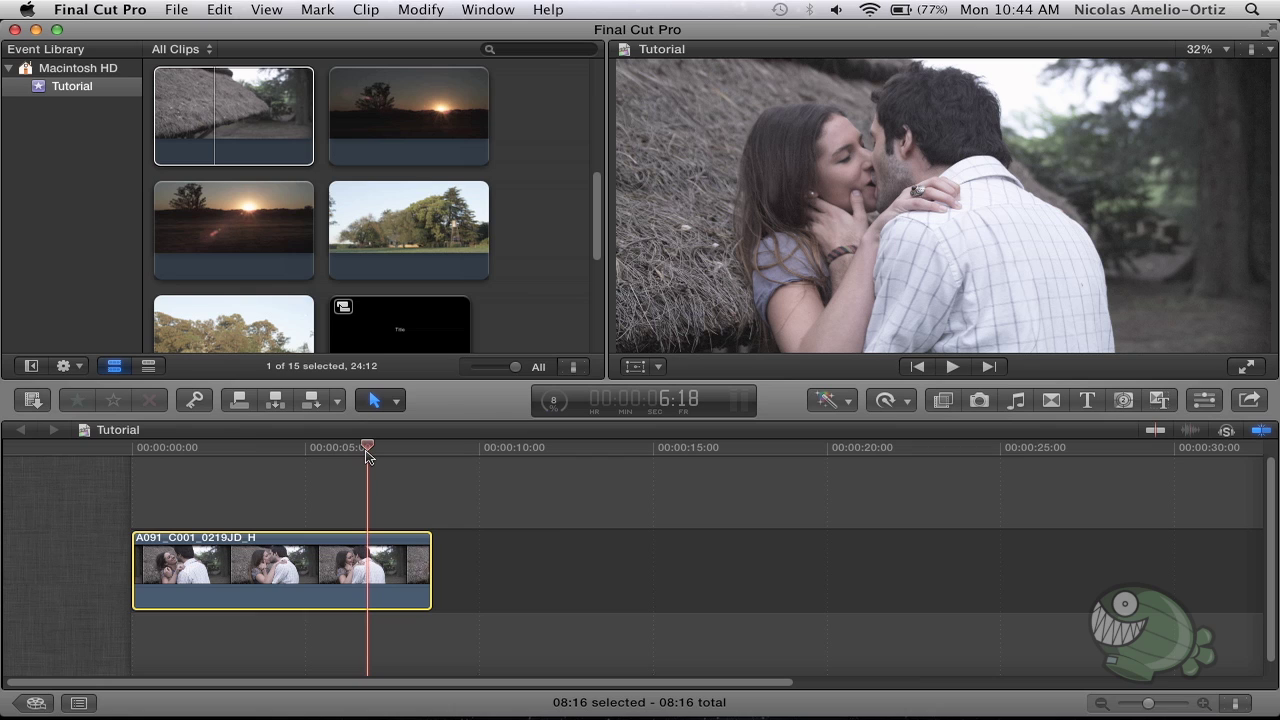
left_click(276, 455)
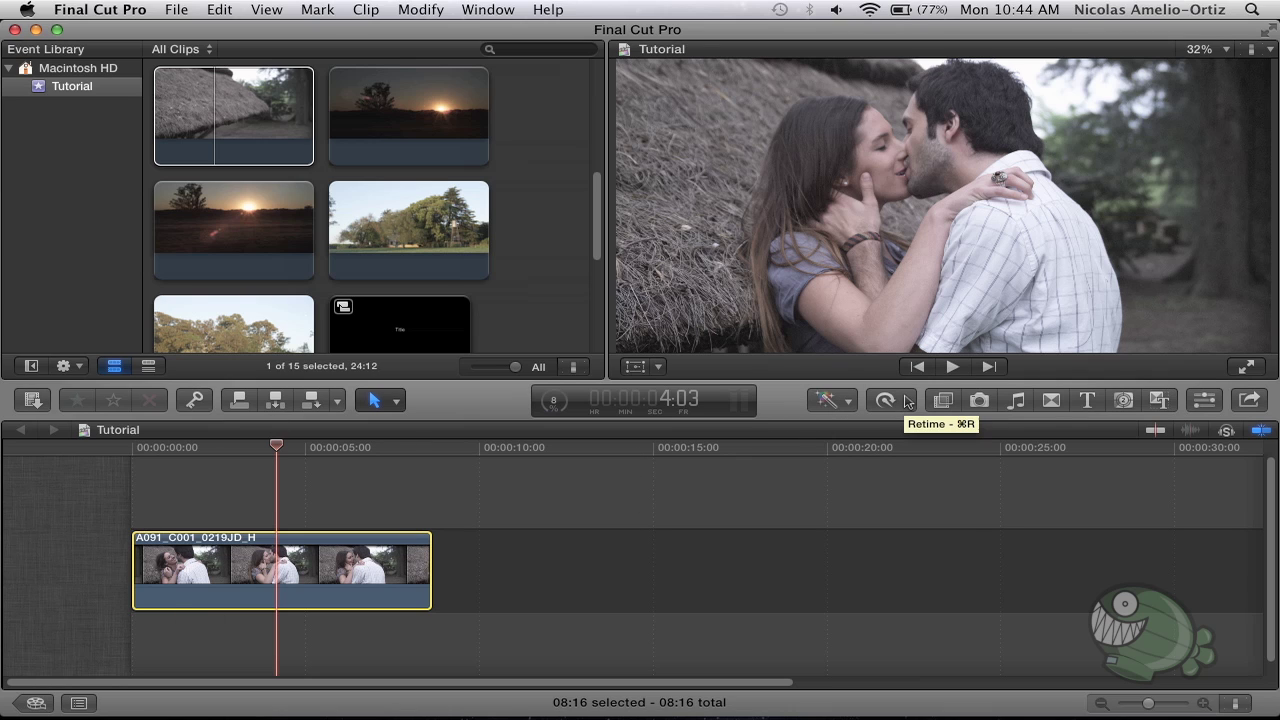
- Set the clip to the Slow 50% Retime preset, stretching it to 17:08, then park the playhead at 3:08
left_click(906, 401)
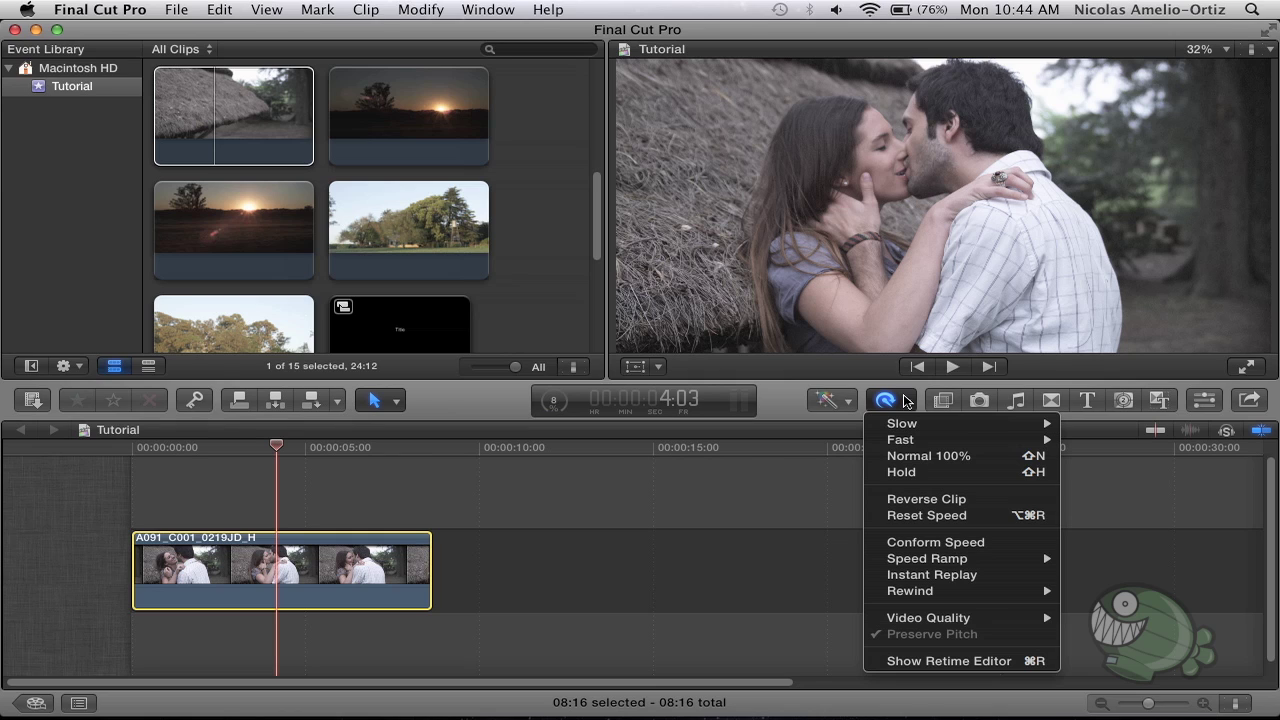
mouse_move(905, 427)
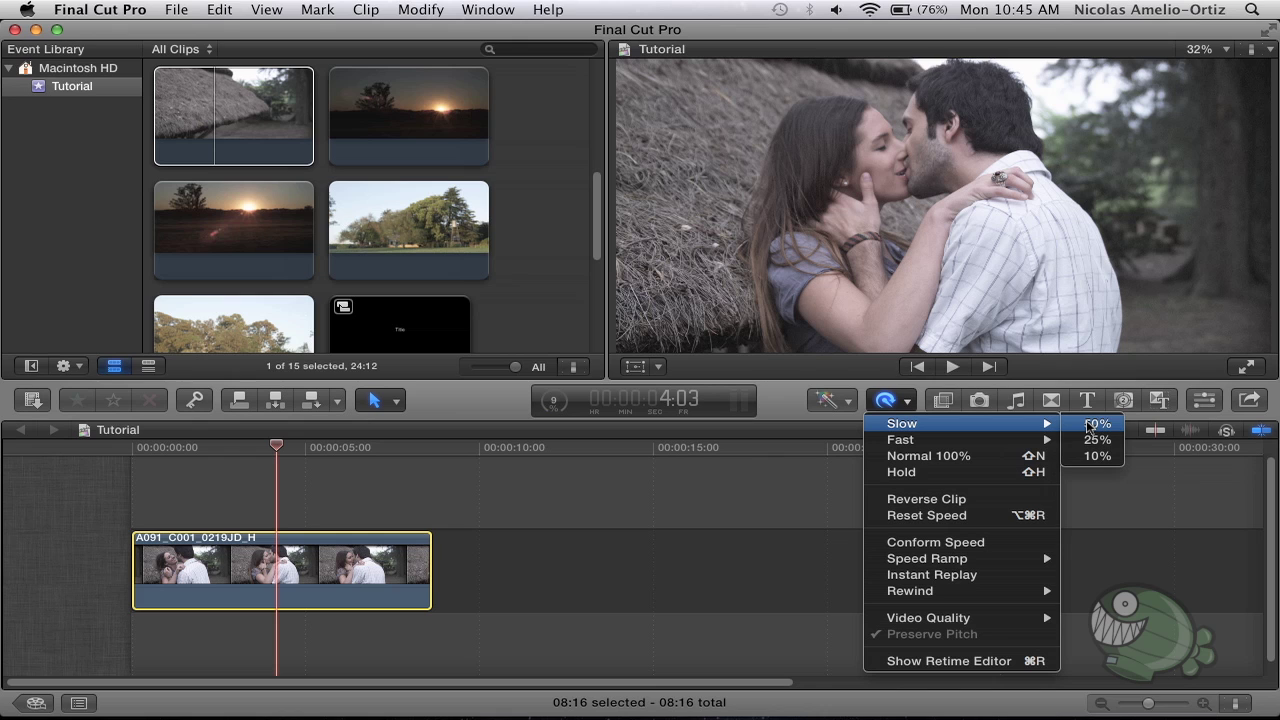
left_click(1095, 424)
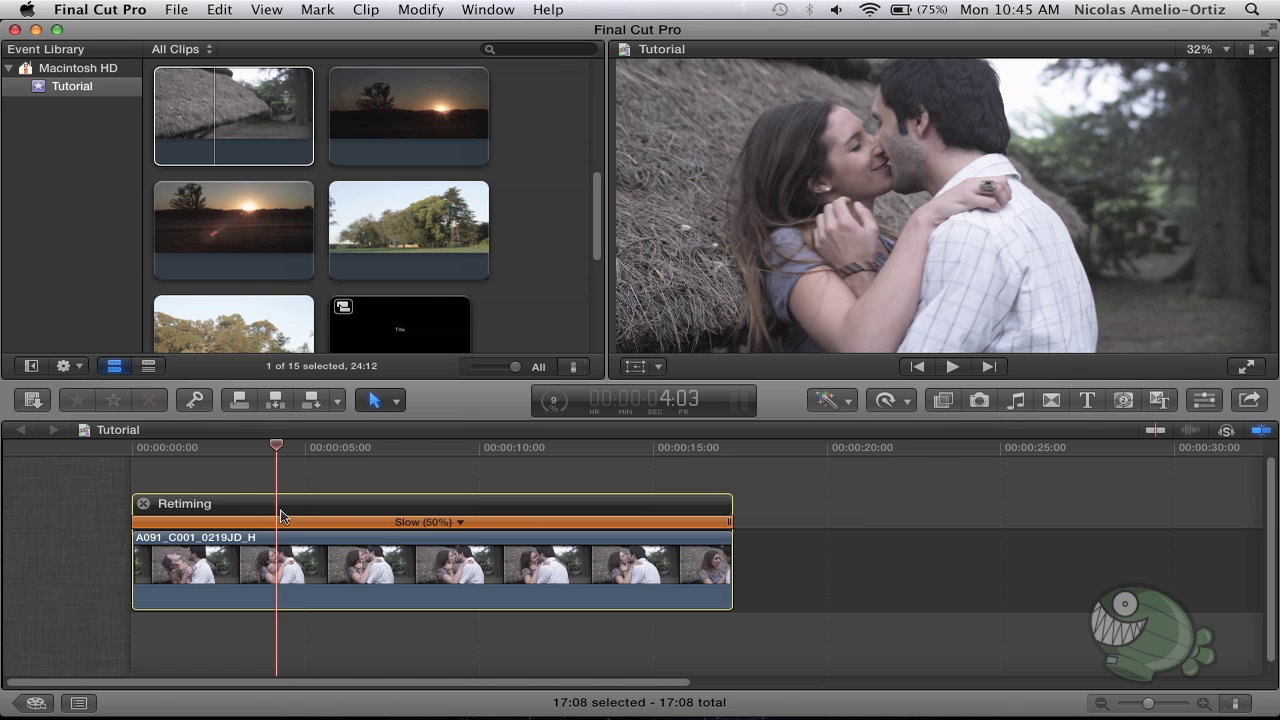
left_click(248, 459)
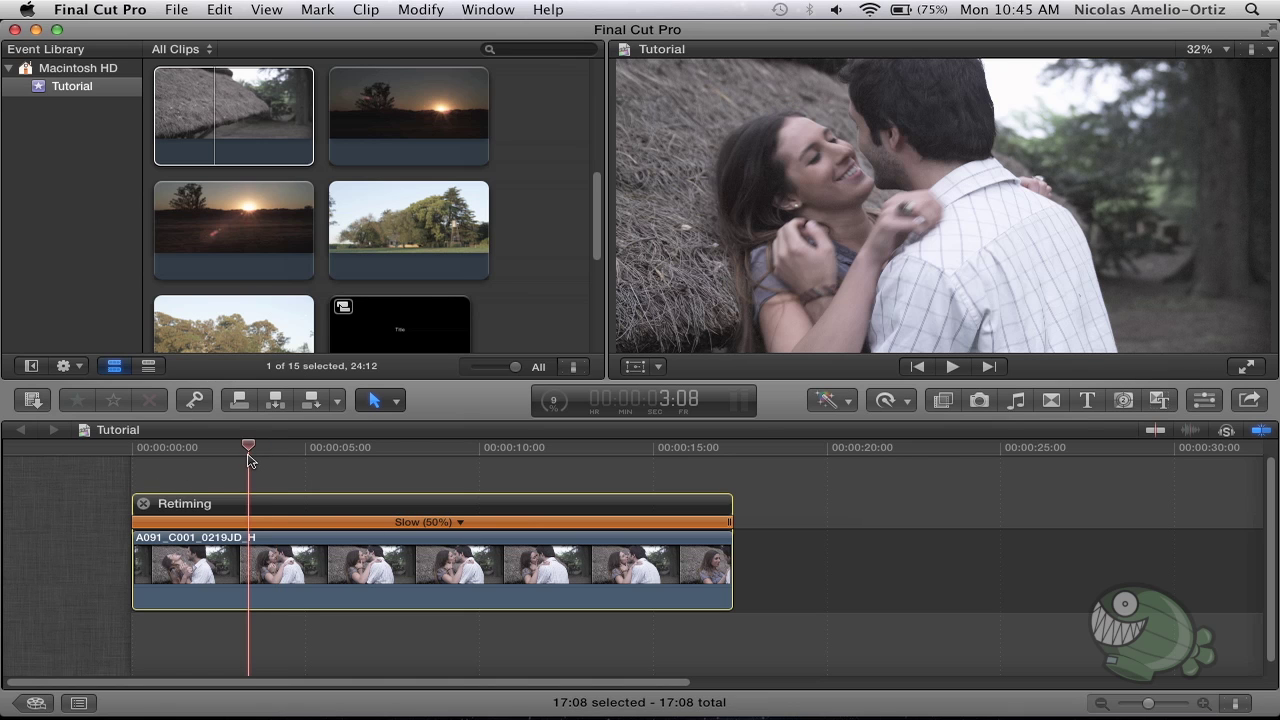
- Preview the 50% clip, then slow it further to Slow 25% from its retiming bar
key("space")
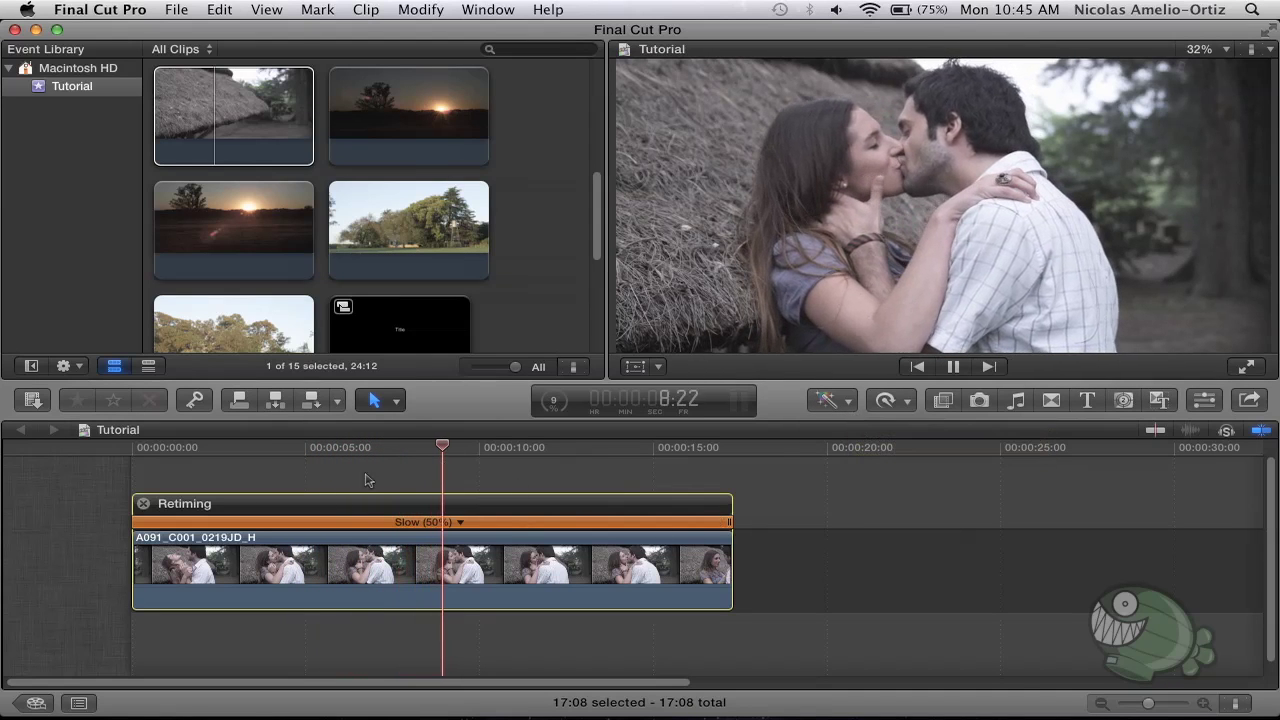
key("space")
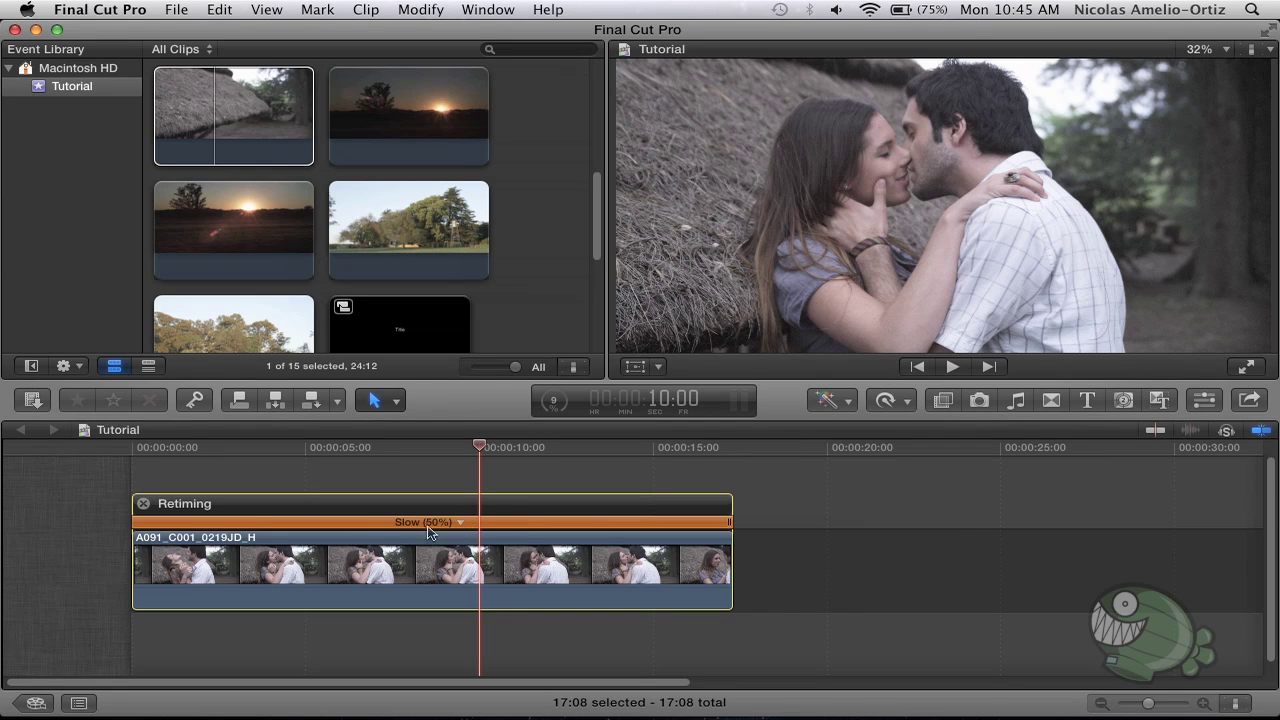
left_click(460, 523)
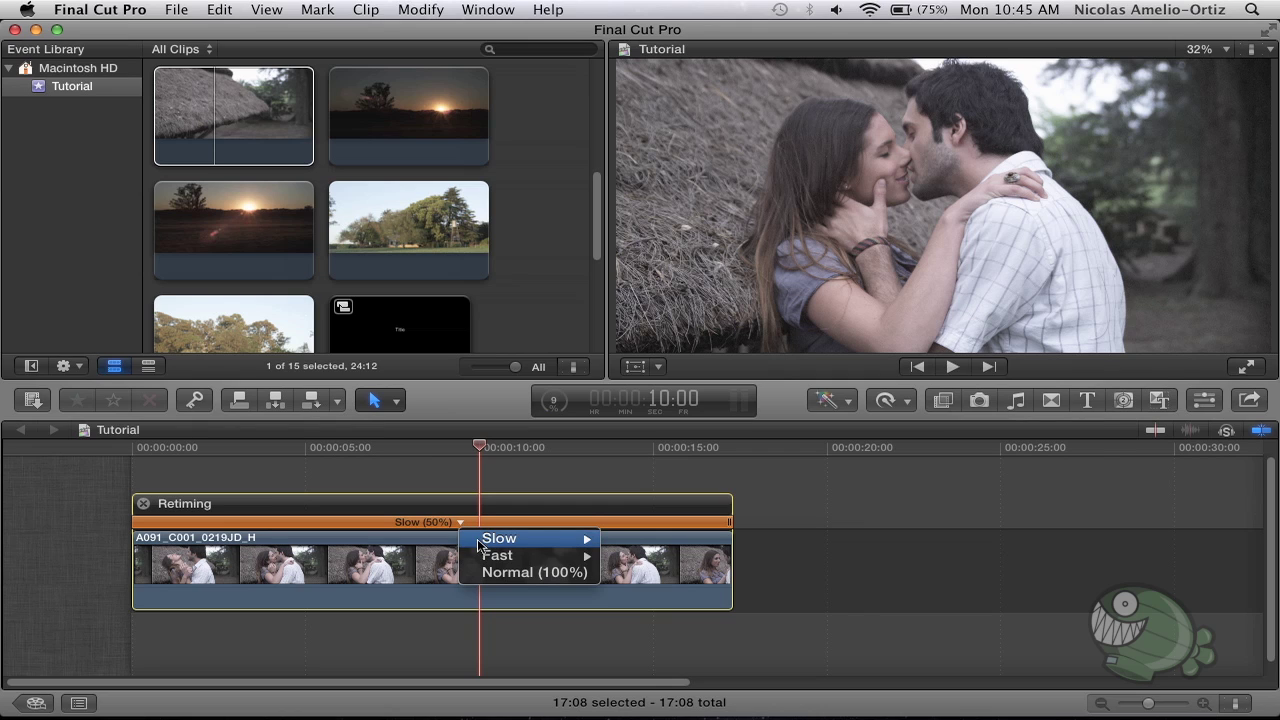
mouse_move(560, 539)
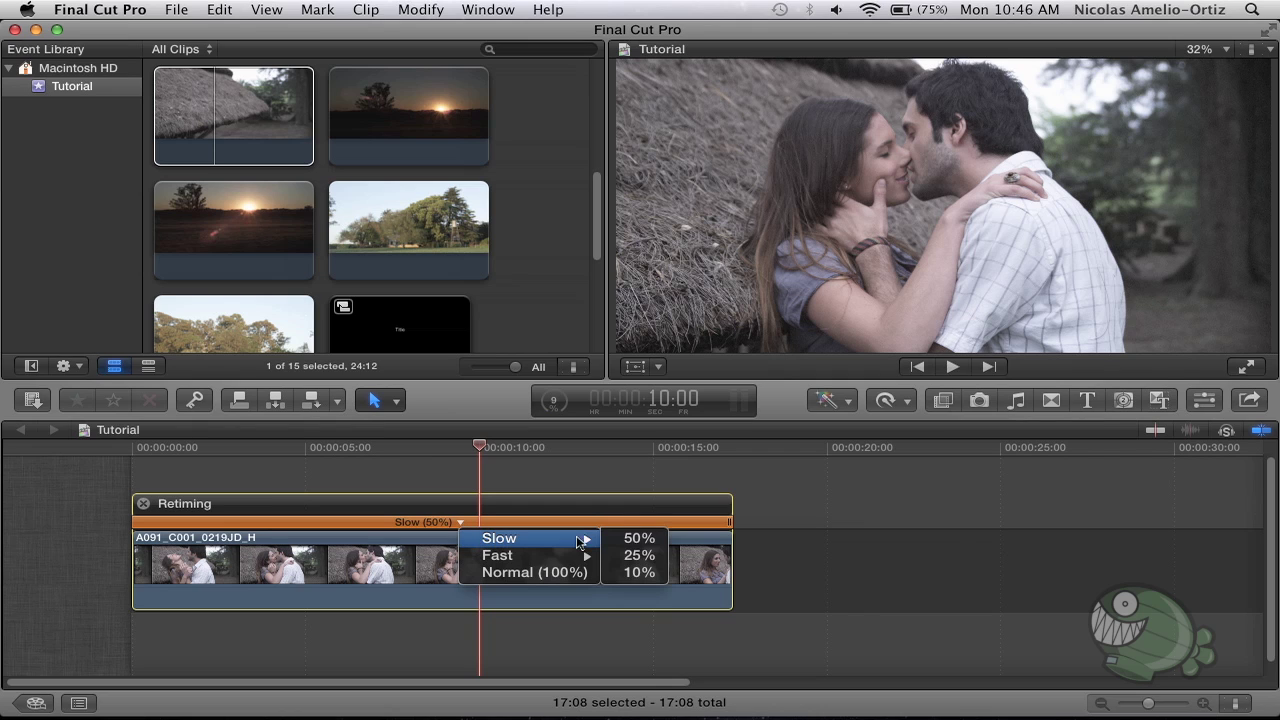
left_click(638, 558)
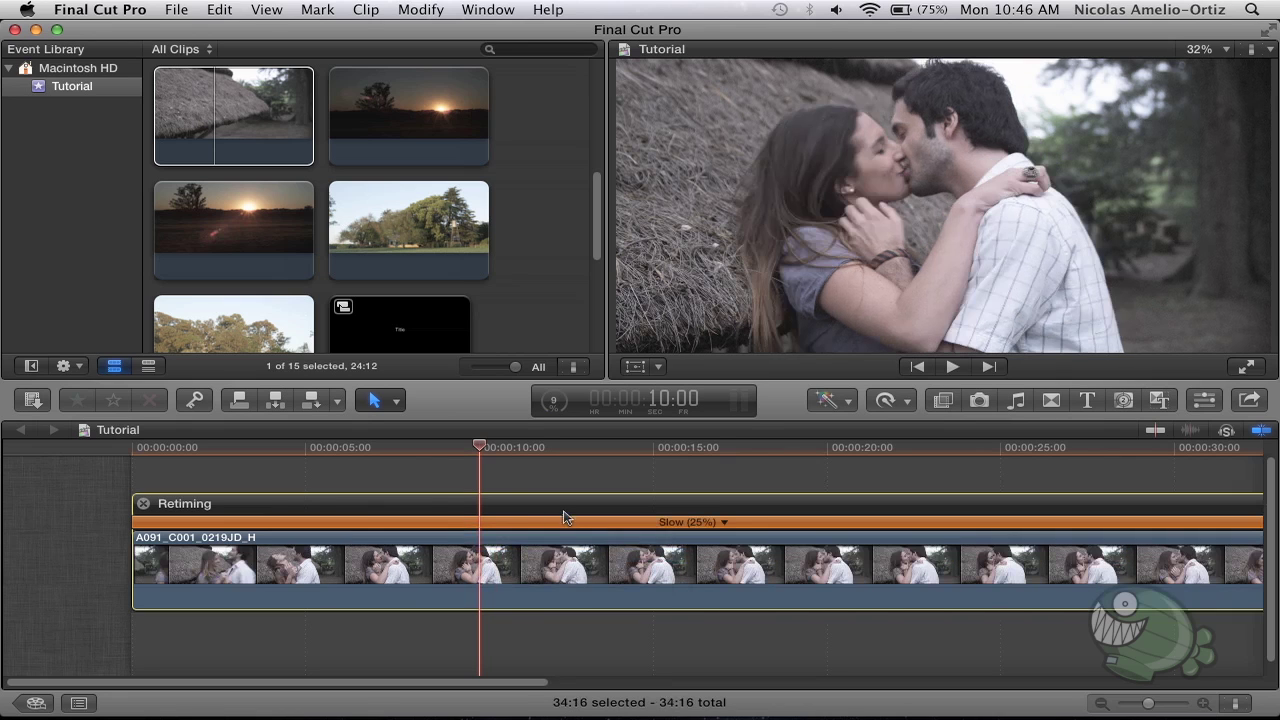
- Scroll back along the 34:16 timeline and play the 25% clip to review it
scroll(700, 505, "right", 6)
scroll(545, 512, "left", 3)
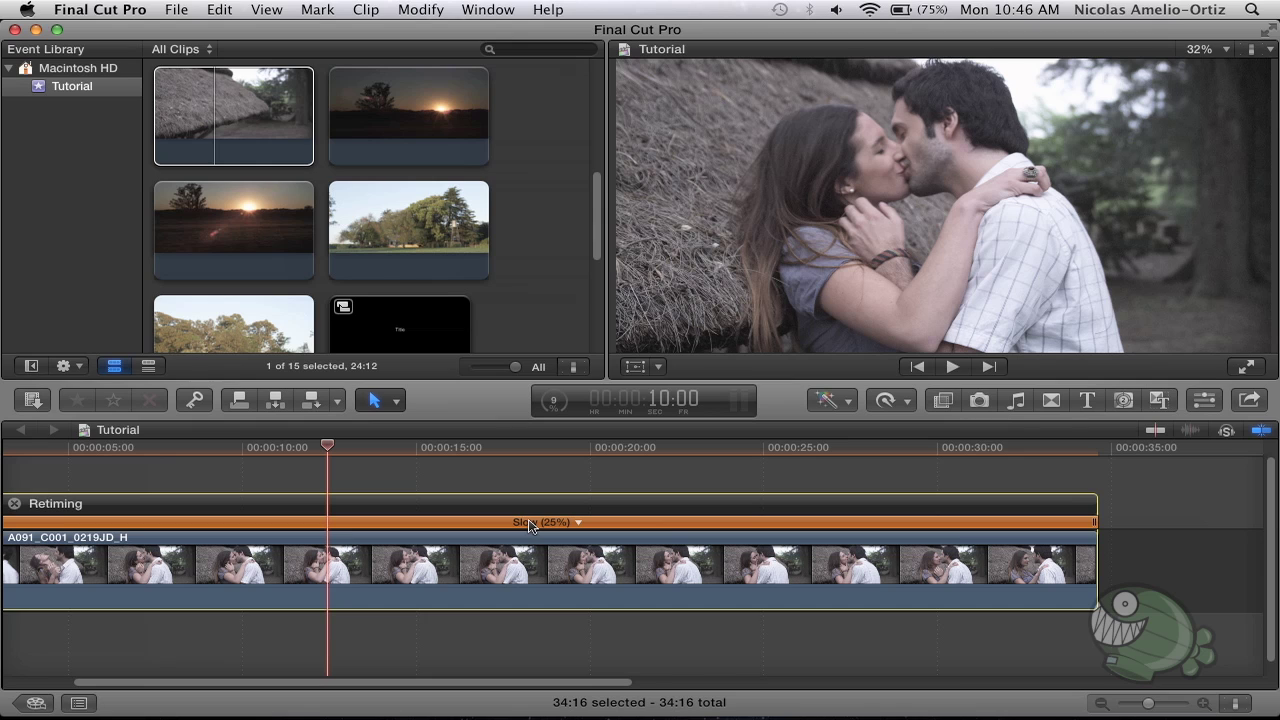
scroll(530, 525, "left", 2)
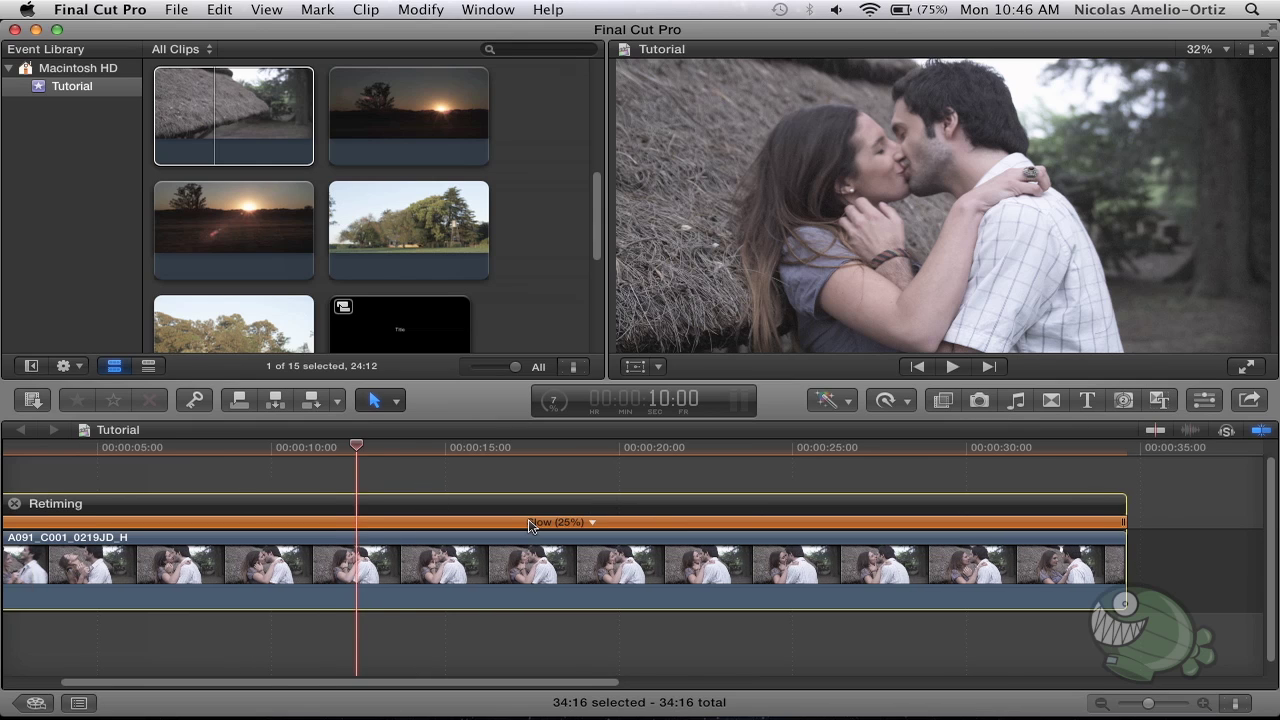
scroll(530, 525, "left", 1)
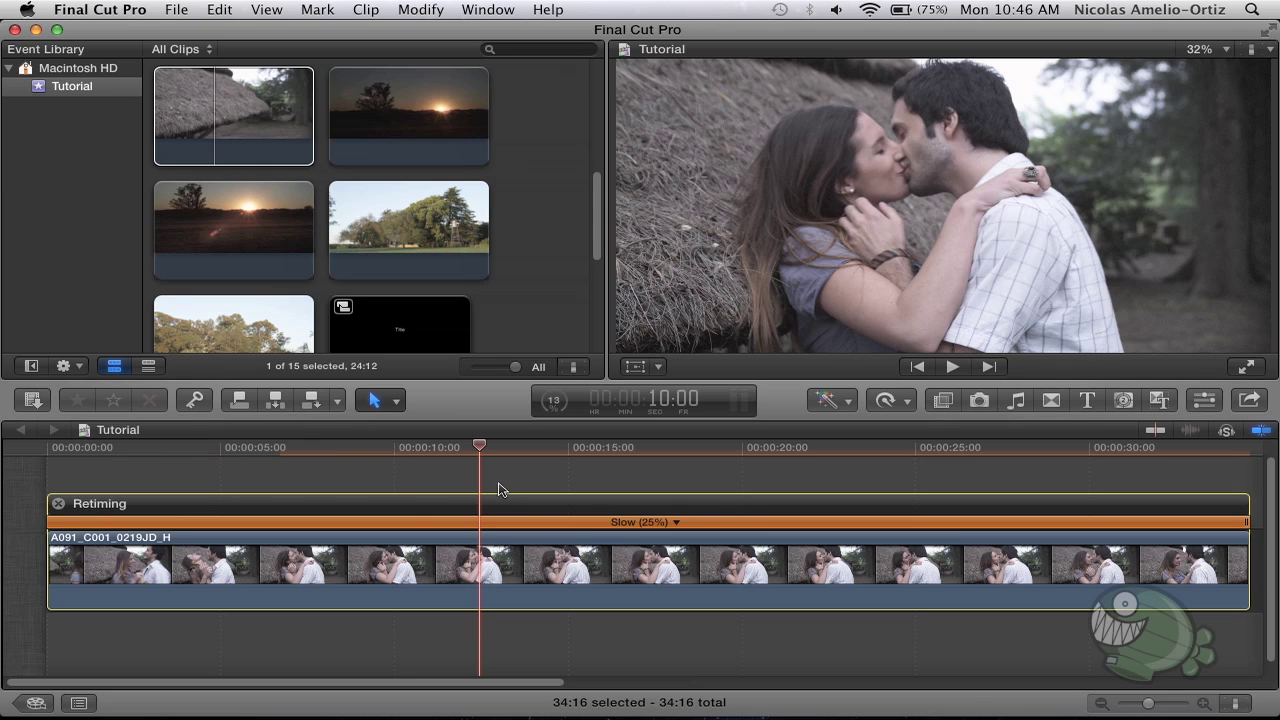
key("space")
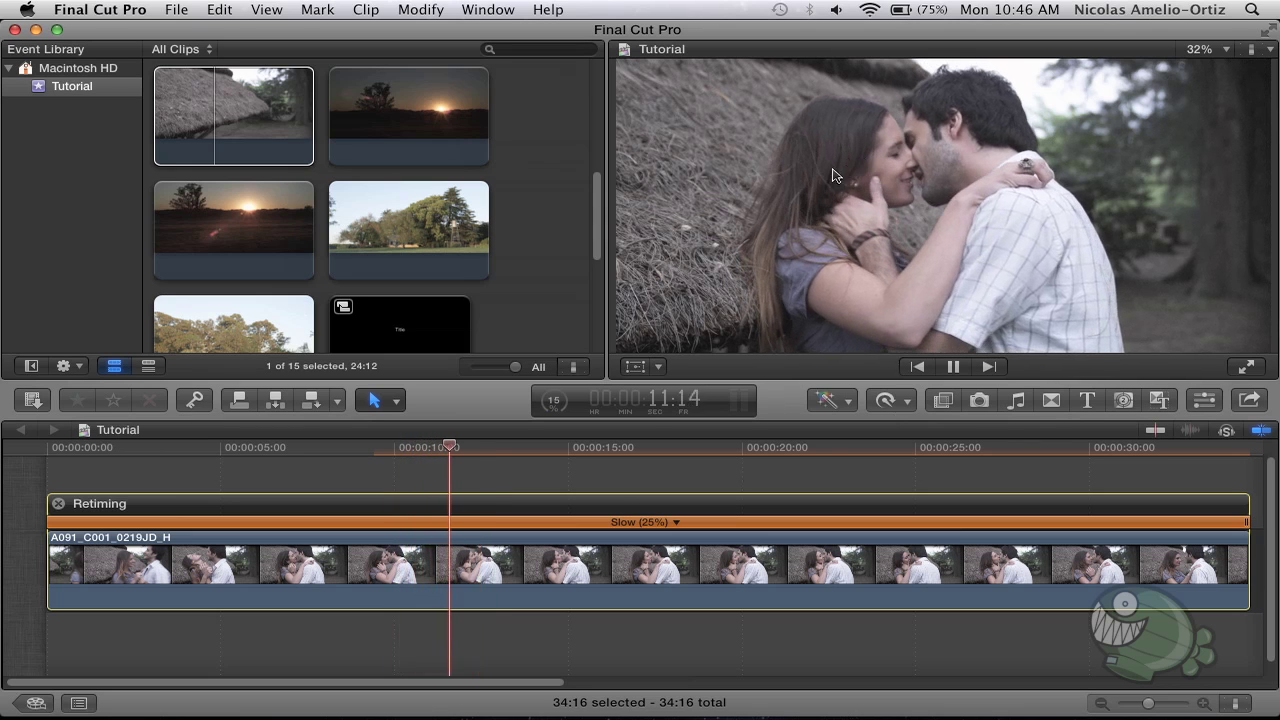
key("space")
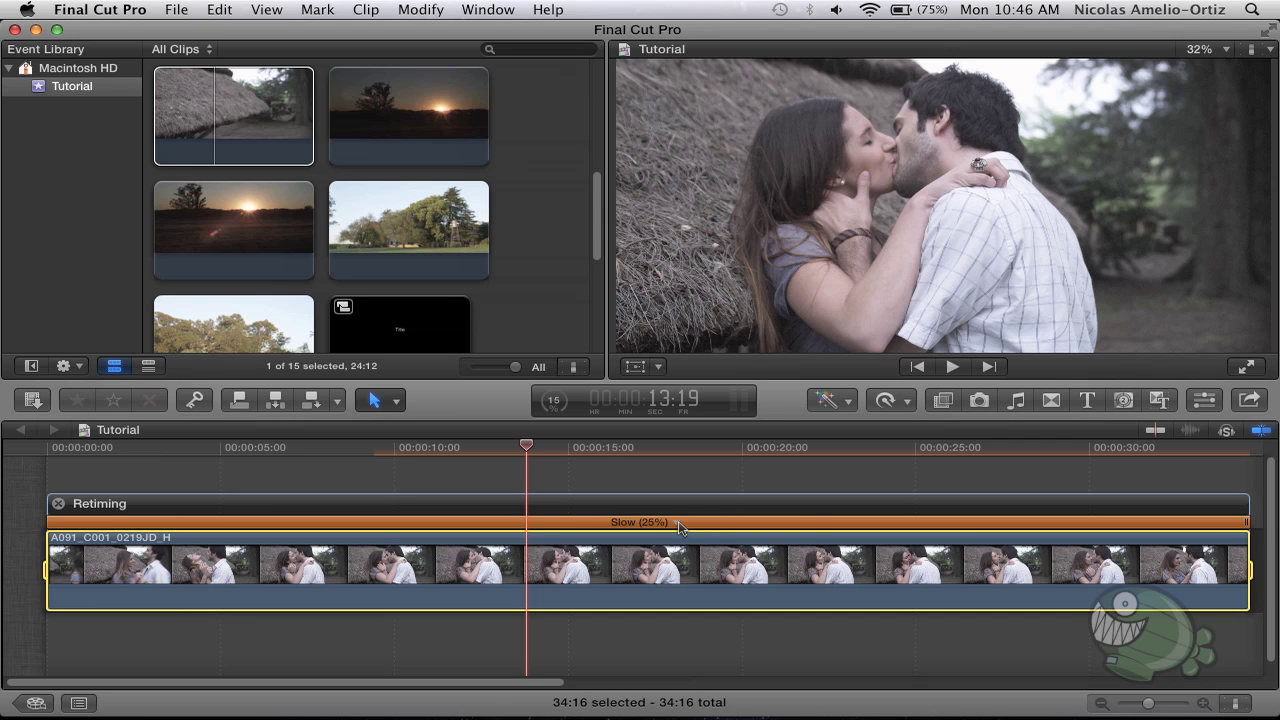
left_click(676, 522)
- Speed the clip up to Fast 200%, shrinking it to 04:08, and return the playhead to its start
mouse_move(689, 534)
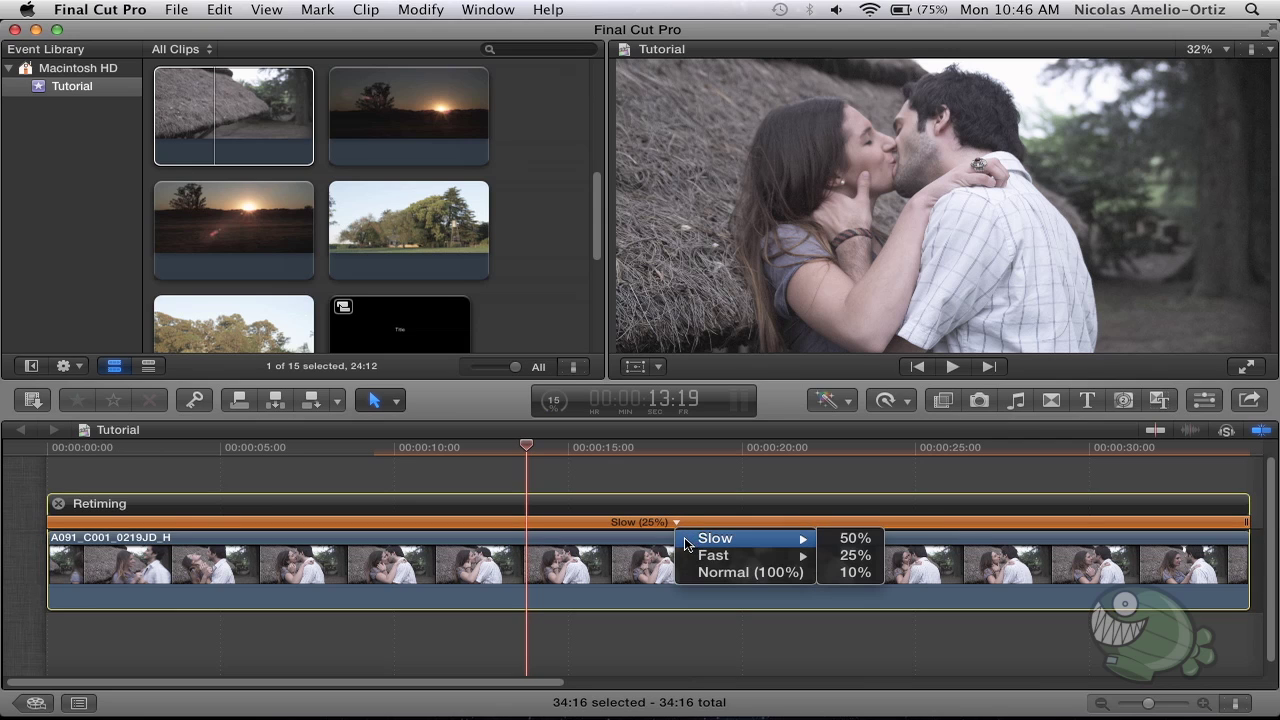
mouse_move(700, 557)
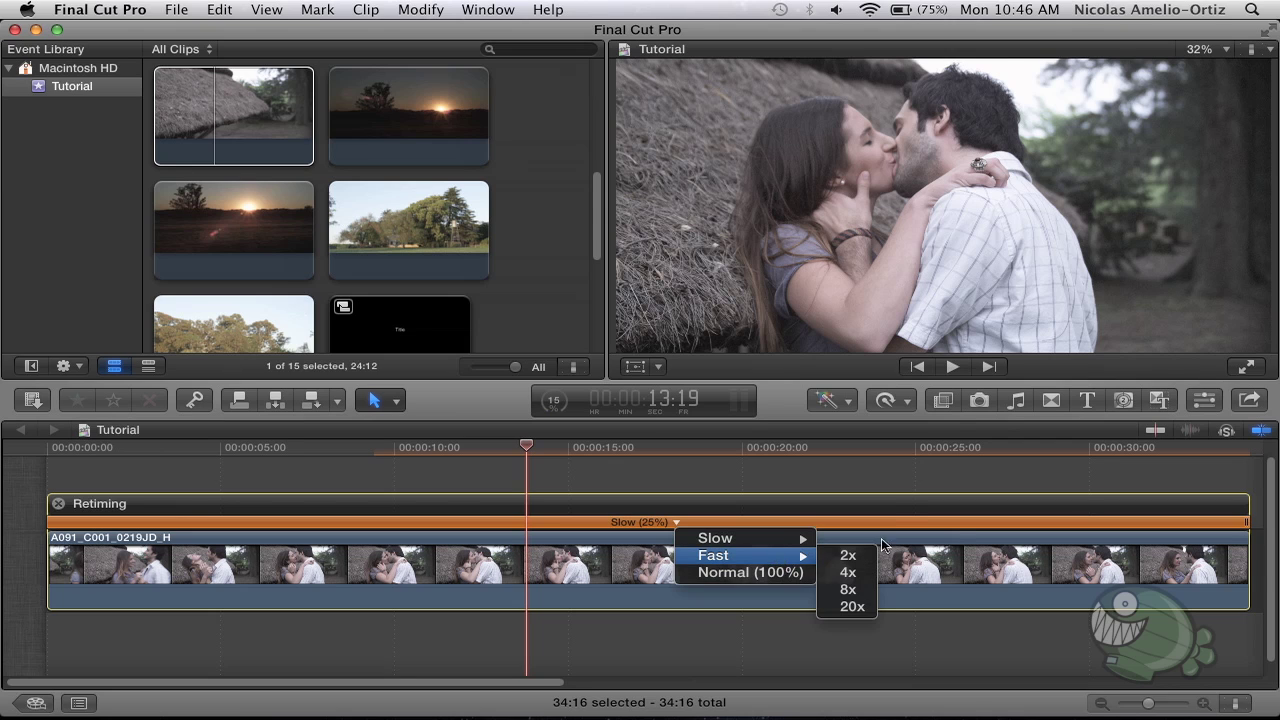
left_click(894, 504)
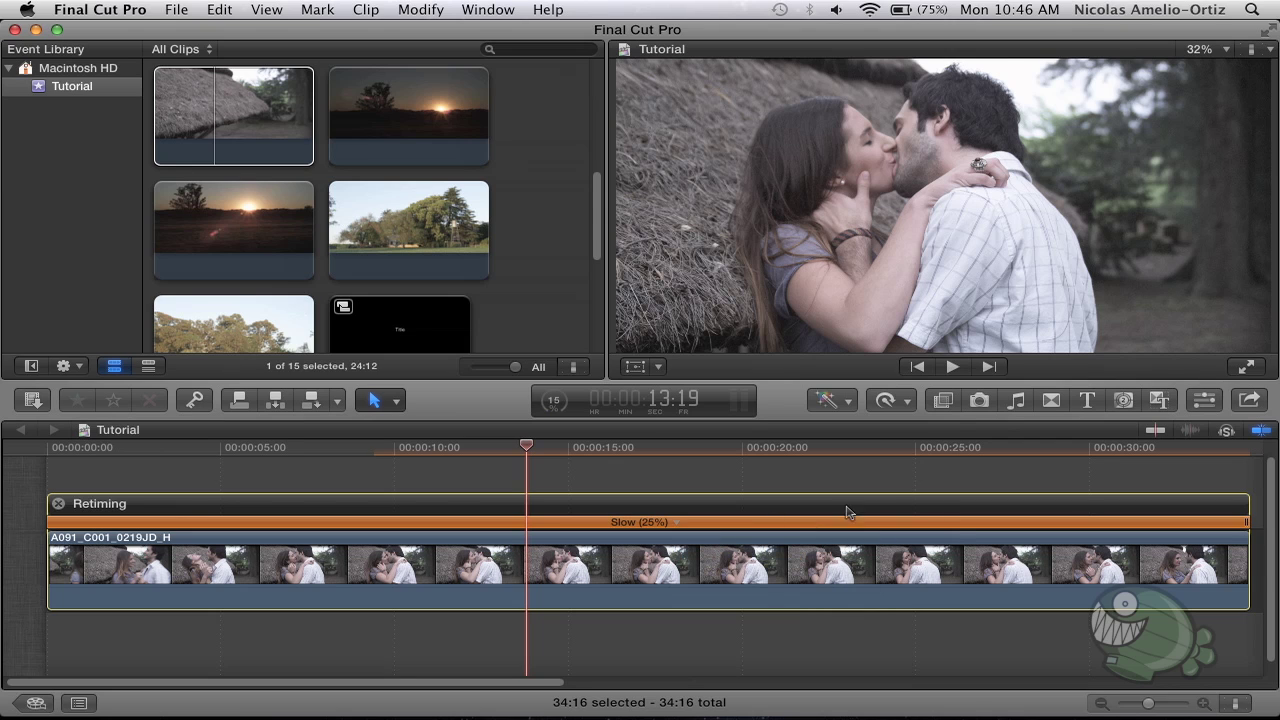
left_click(893, 402)
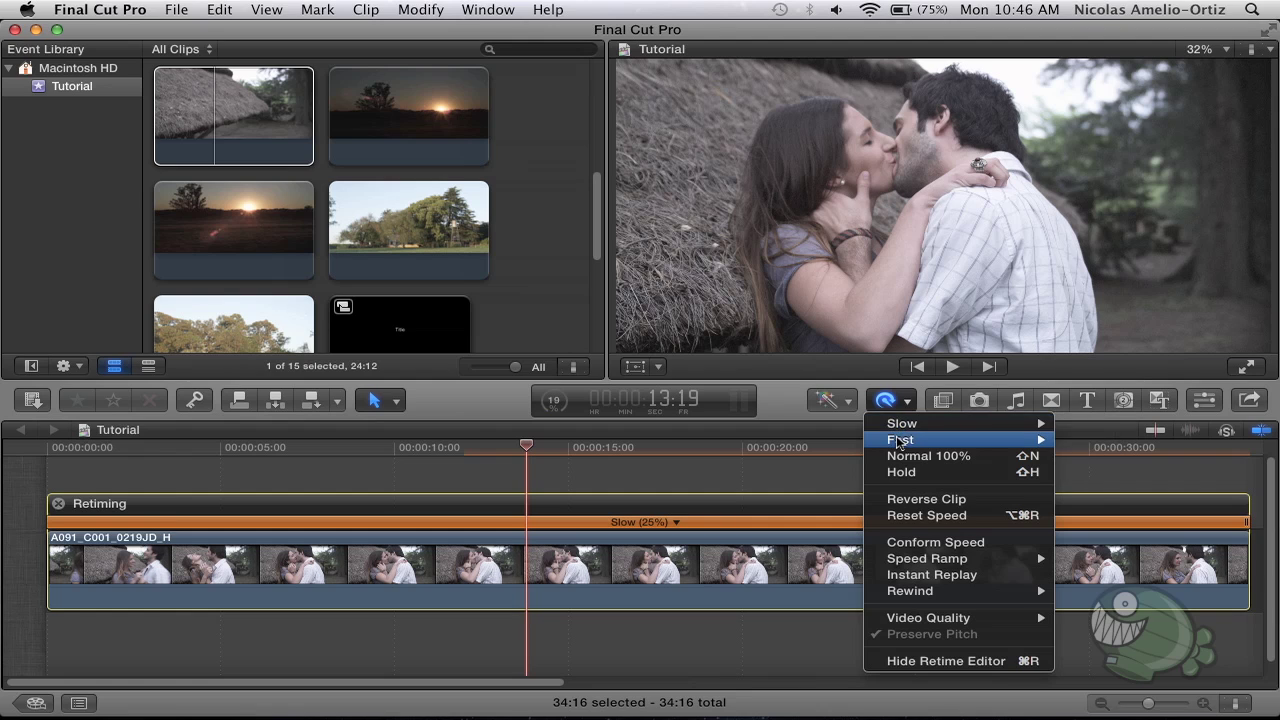
mouse_move(960, 440)
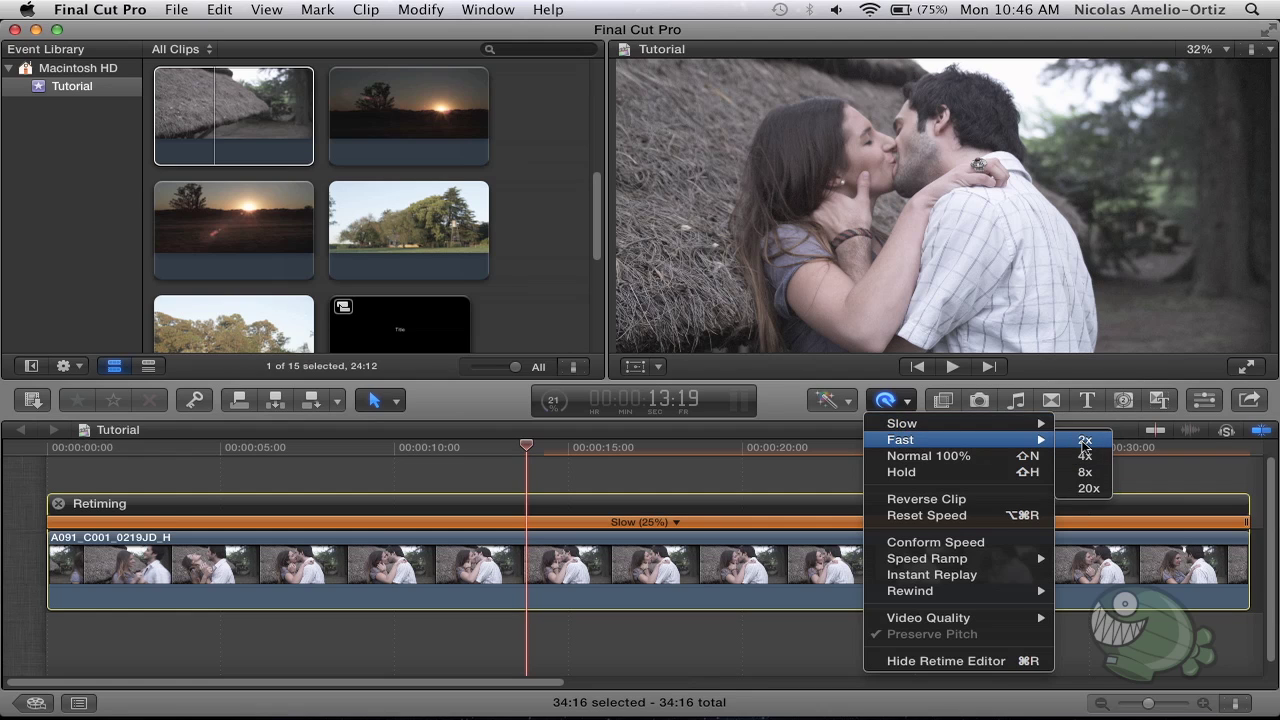
left_click(1085, 441)
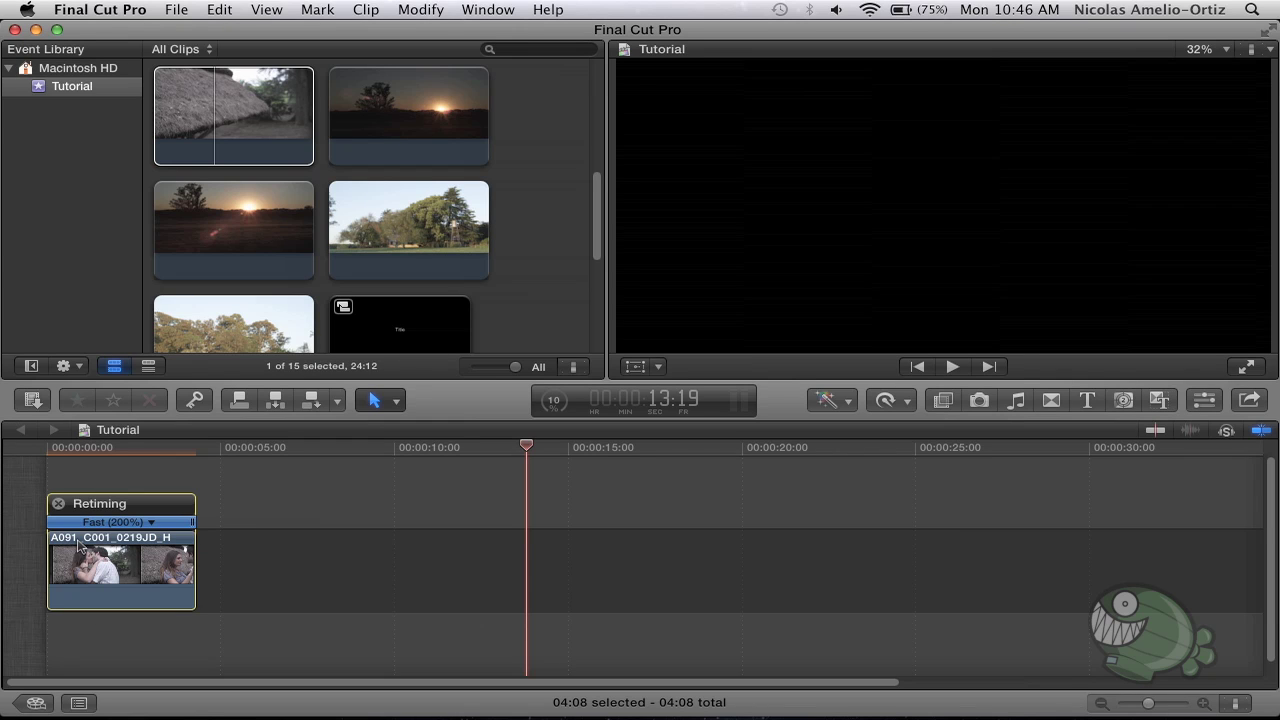
left_click(47, 450)
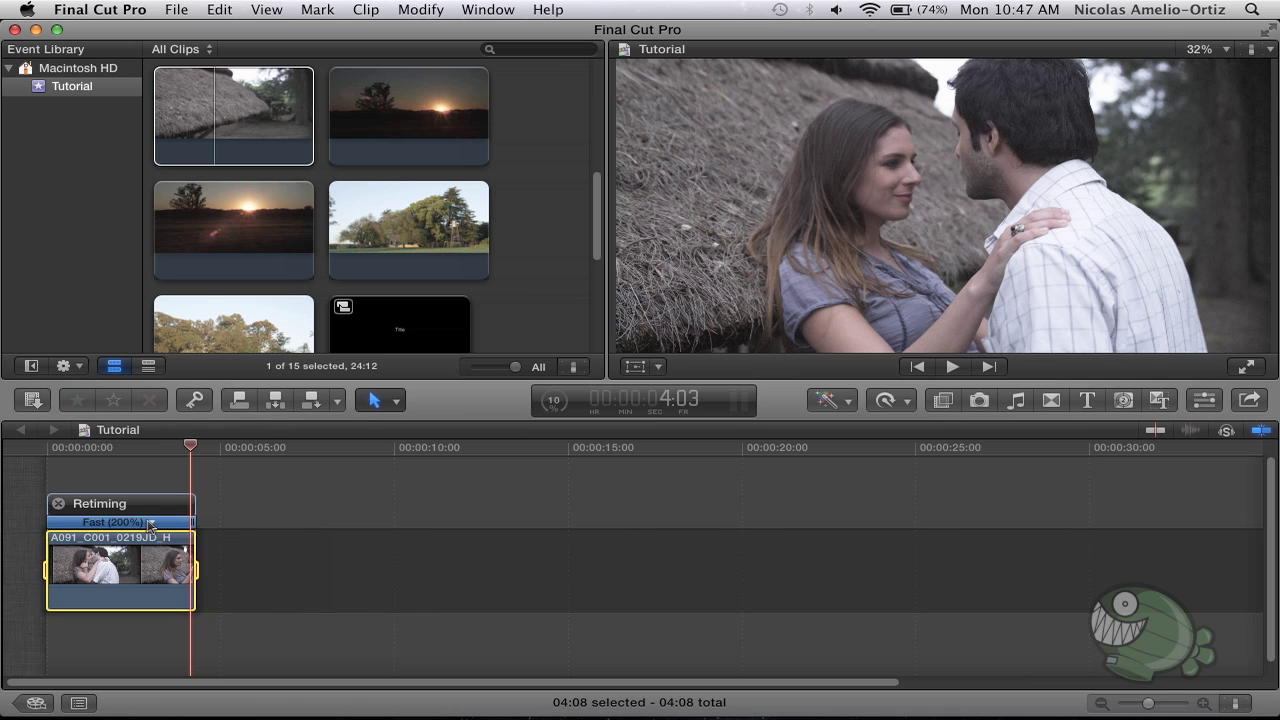
- Scrub the playhead to about 5 seconds into the clip
left_click(147, 524)
mouse_move(225, 560)
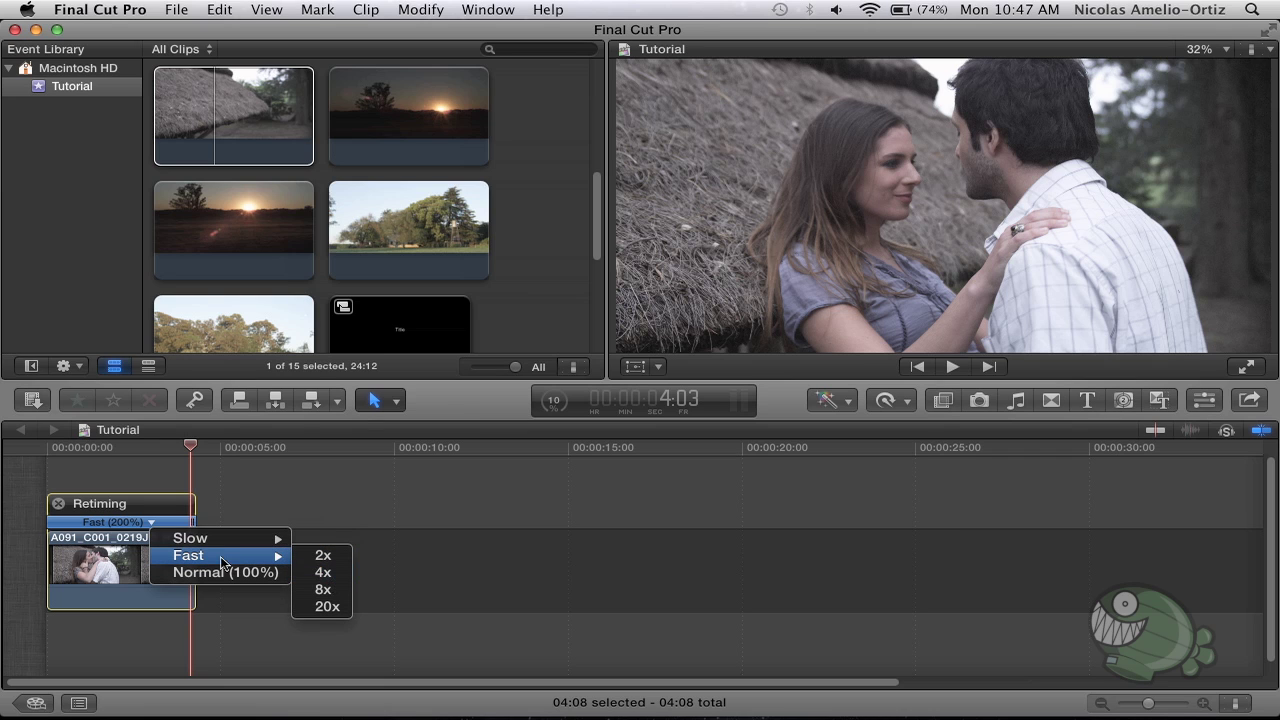
left_click(64, 539)
left_click_drag(45, 447, 222, 460)
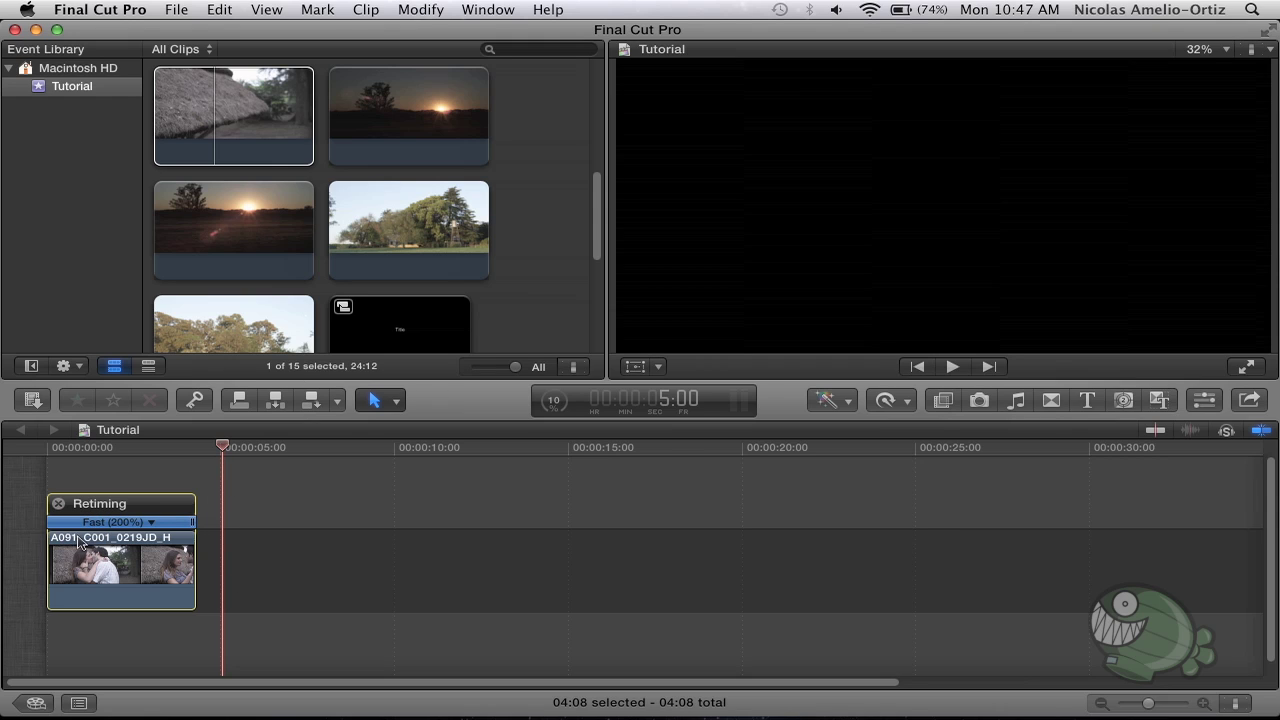
- Drag the retime handle right to a custom Fast (170%), making the clip 05:02 long
mouse_move(194, 530)
left_click_drag(194, 530, 220, 529)
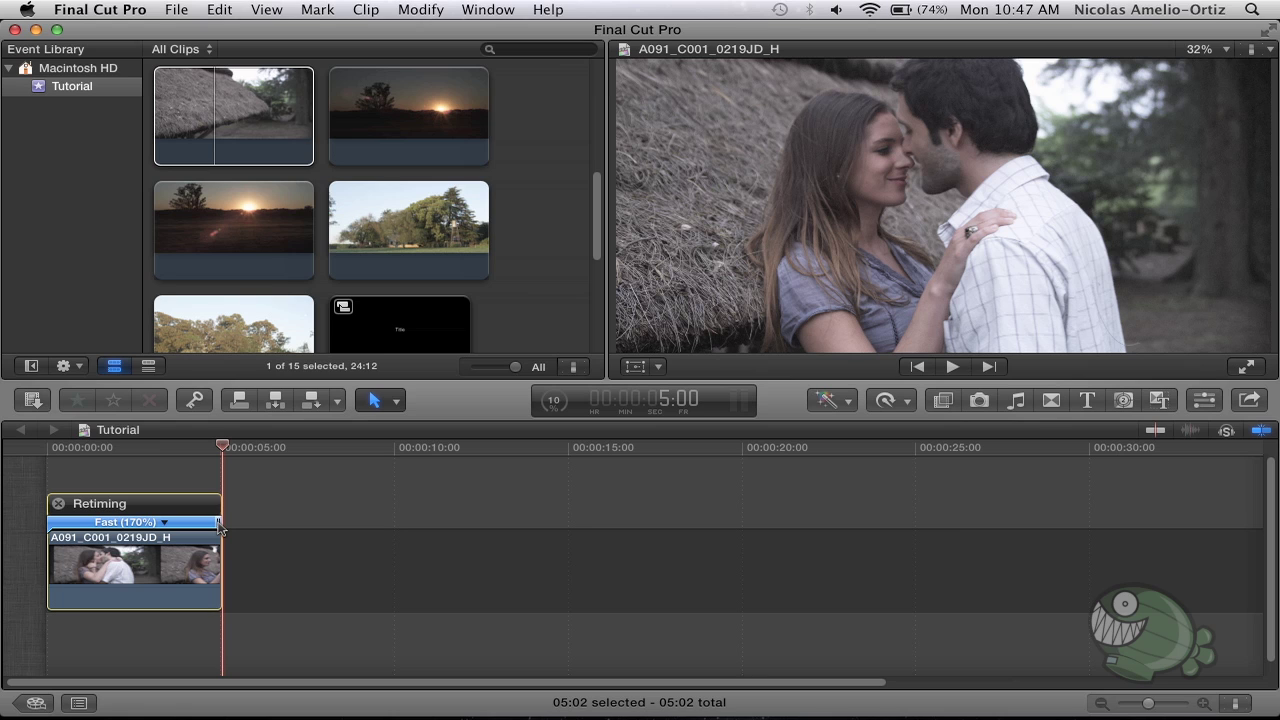
left_click_drag(220, 529, 220, 529)
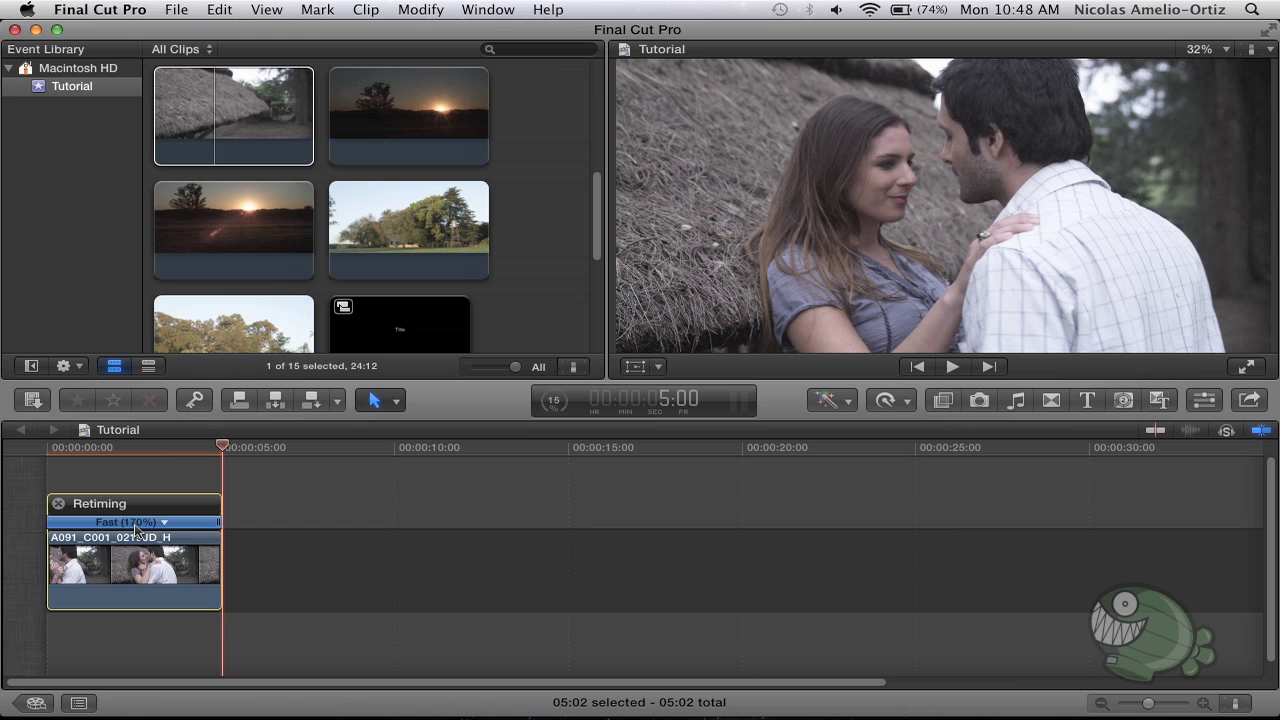
left_click(136, 531)
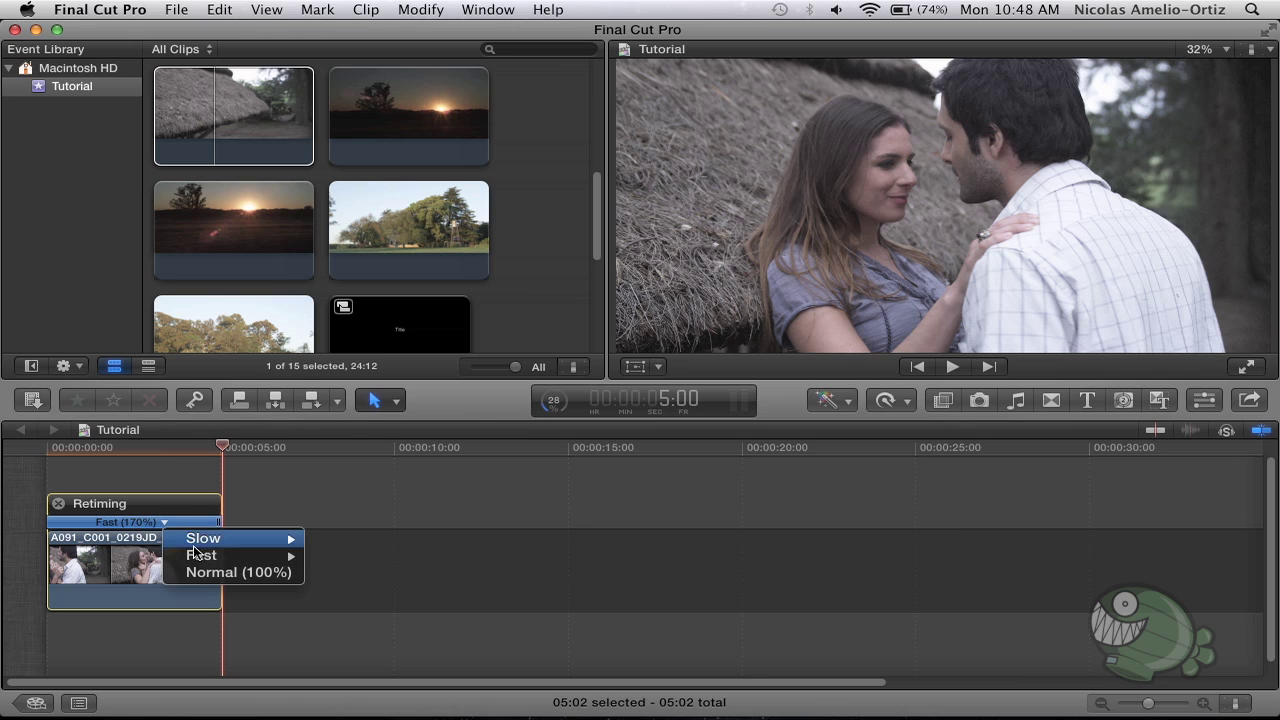
mouse_move(230, 558)
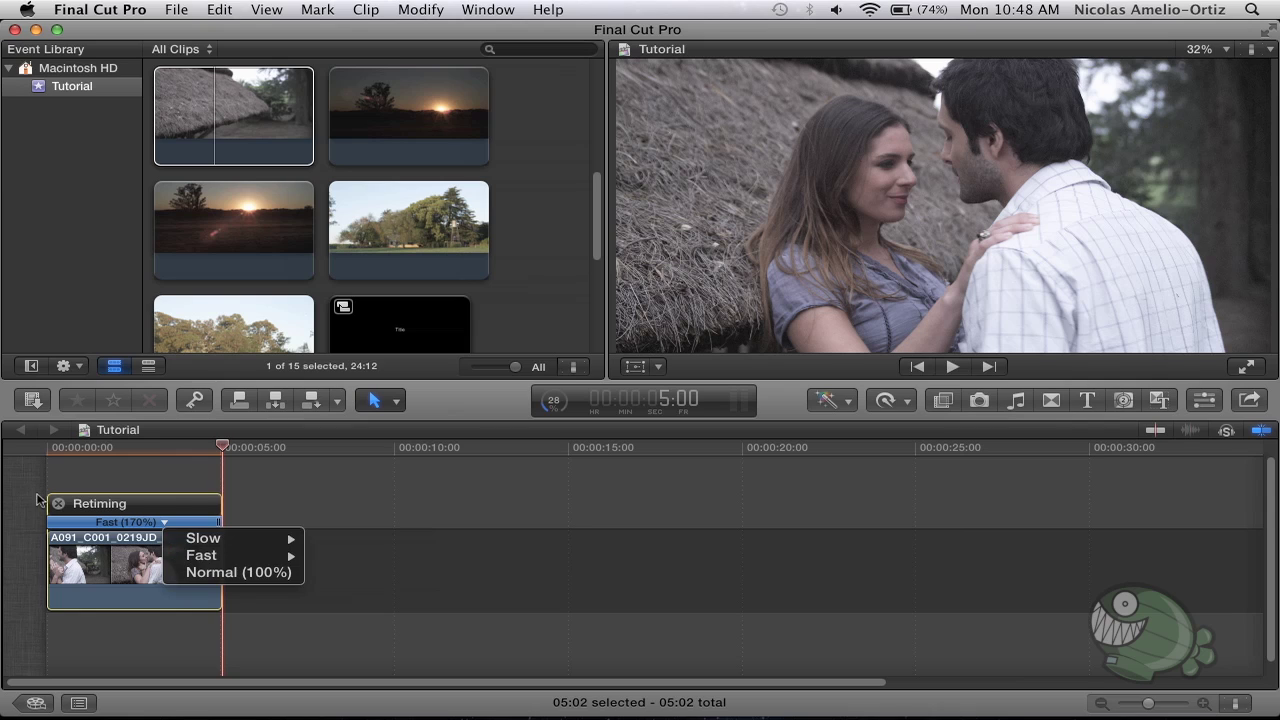
left_click(125, 565)
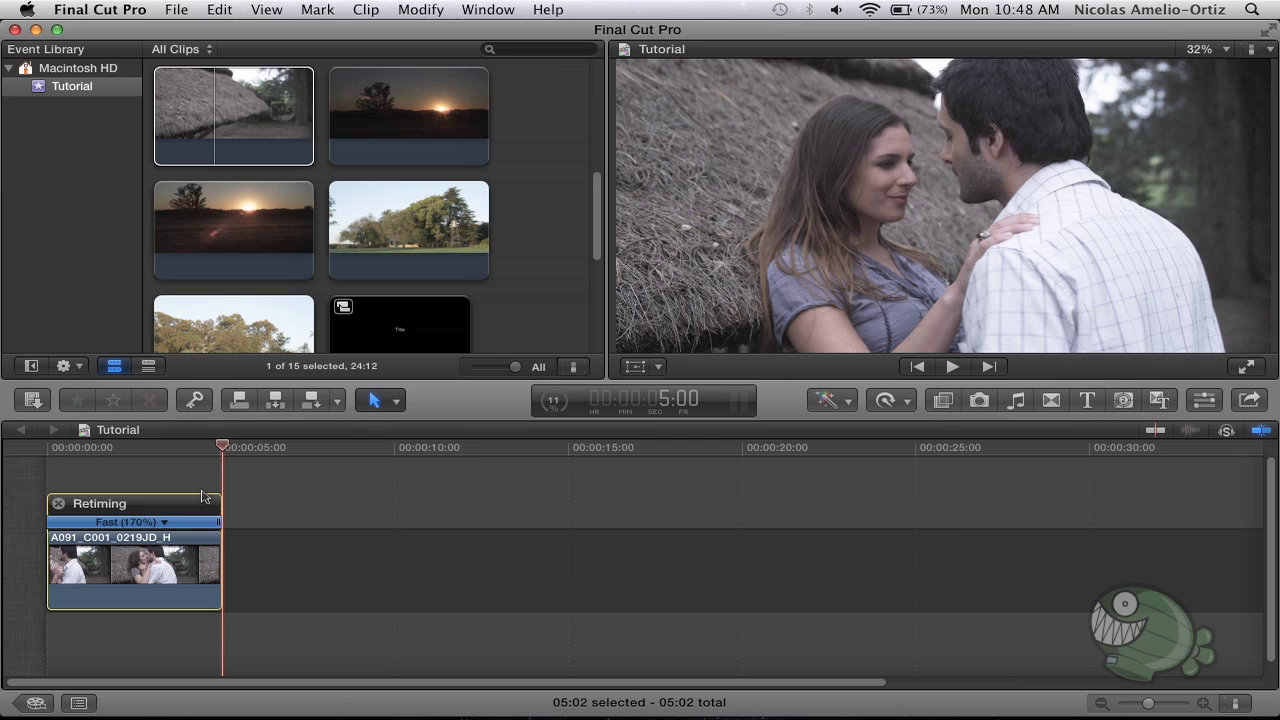
left_click(906, 403)
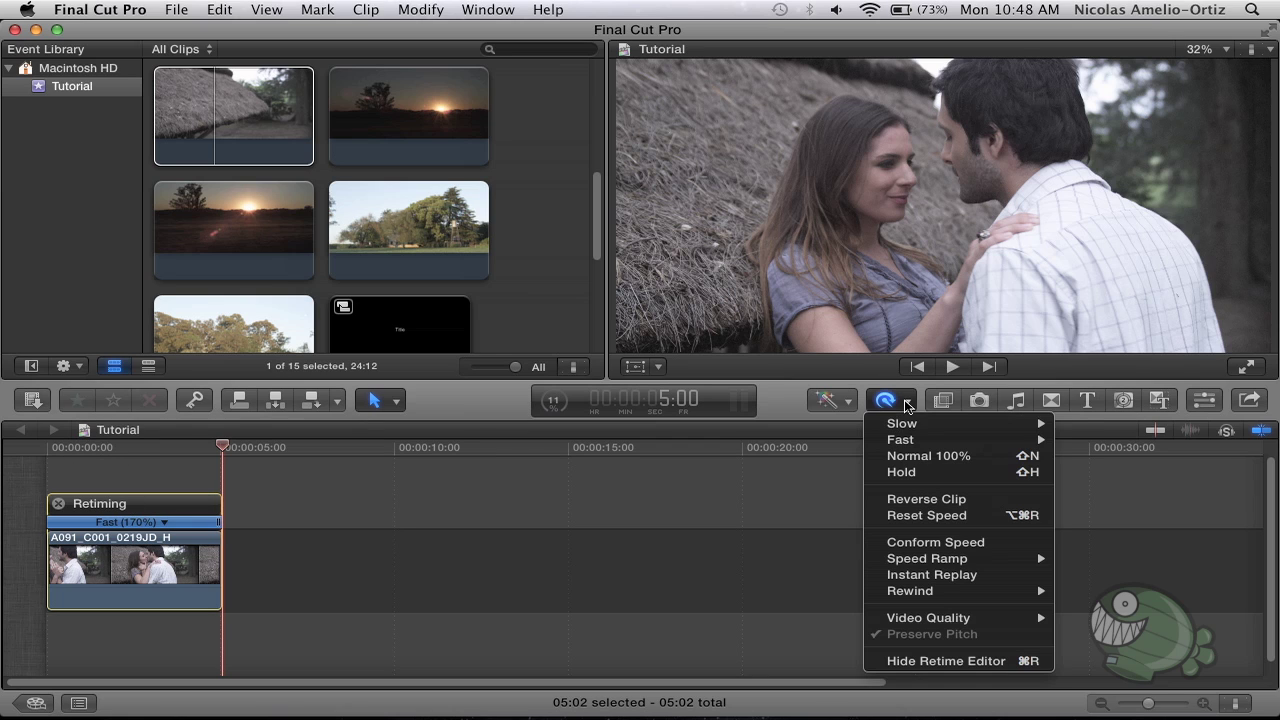
- Drag the retime handle far right past Normal (100%) to slow the clip to Slow (32%)
mouse_move(995, 425)
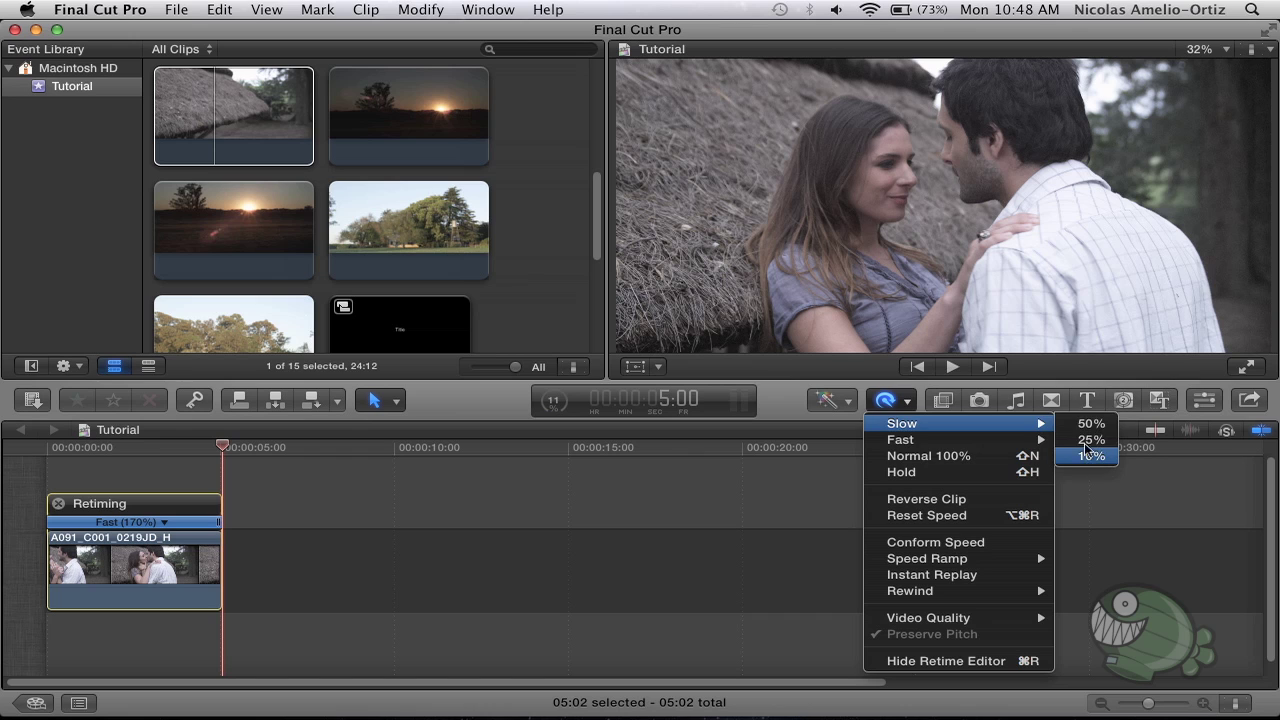
key("Escape")
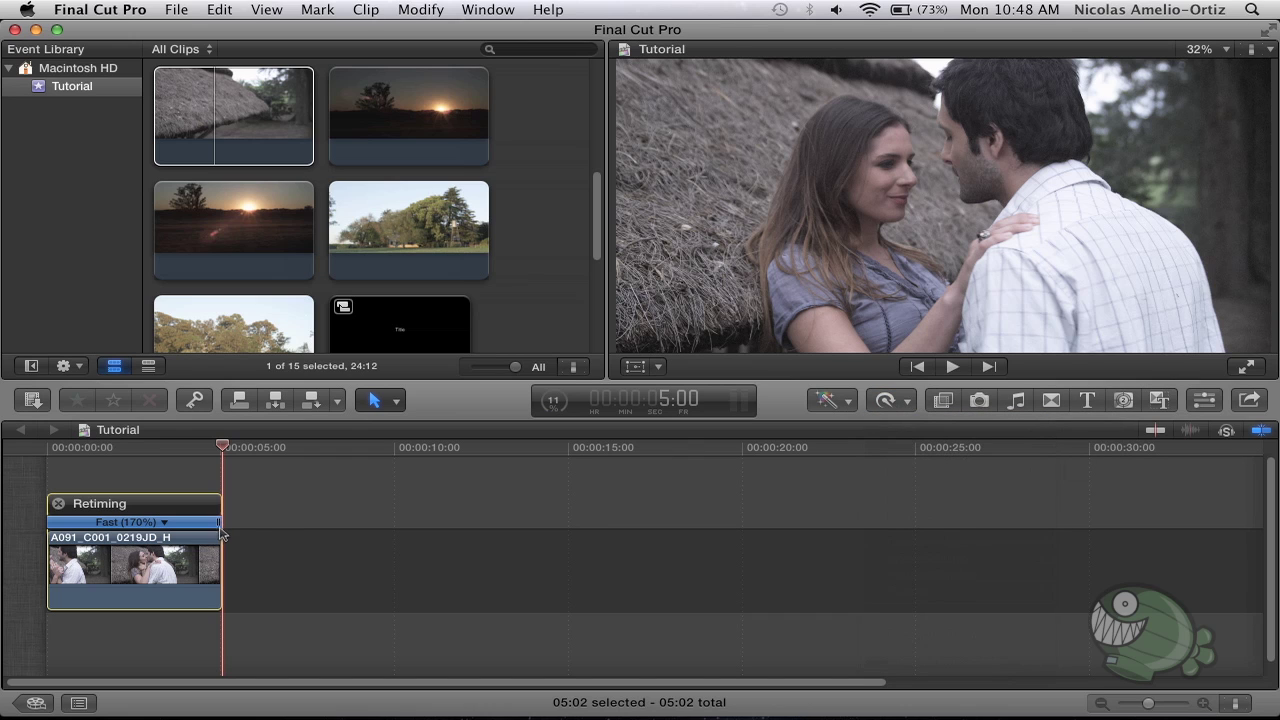
mouse_move(219, 530)
left_mouse_down()
mouse_move(356, 530)
mouse_move(344, 525)
left_mouse_up()
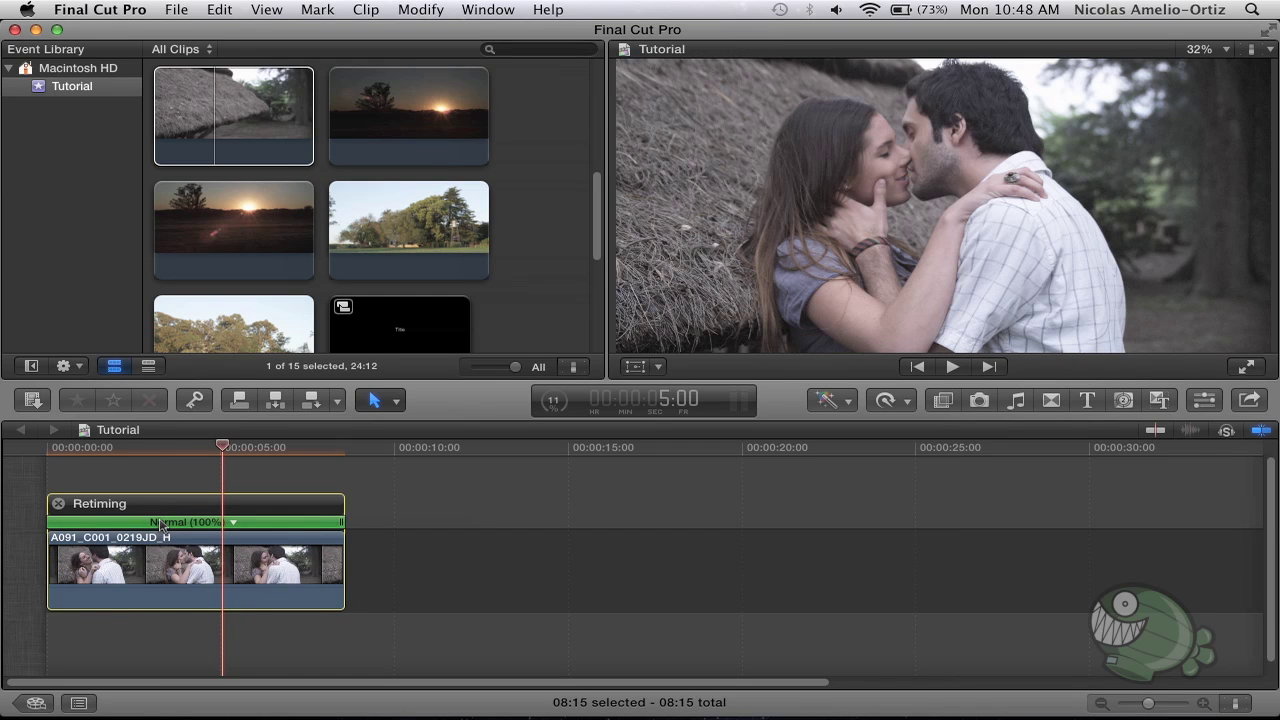
left_click_drag(340, 525, 989, 509)
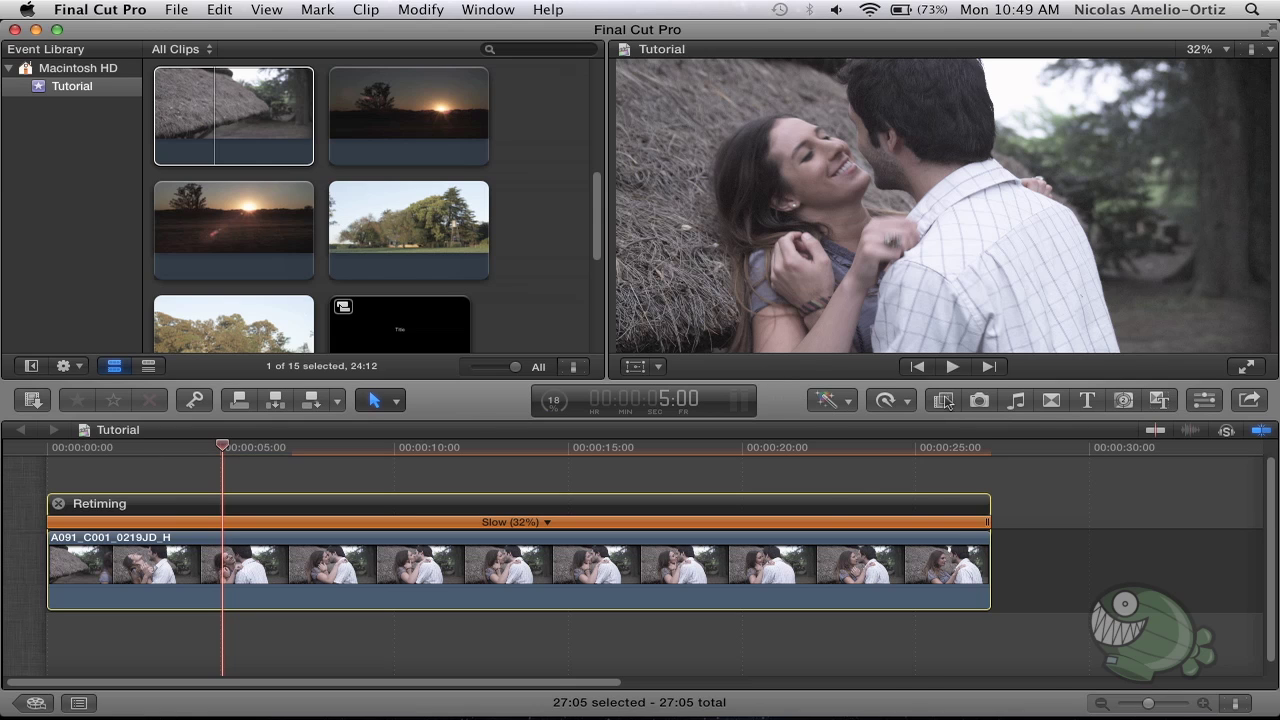
- Reset the clip to Normal (100%) speed, restoring its 08:15 duration
left_click(897, 401)
mouse_move(905, 445)
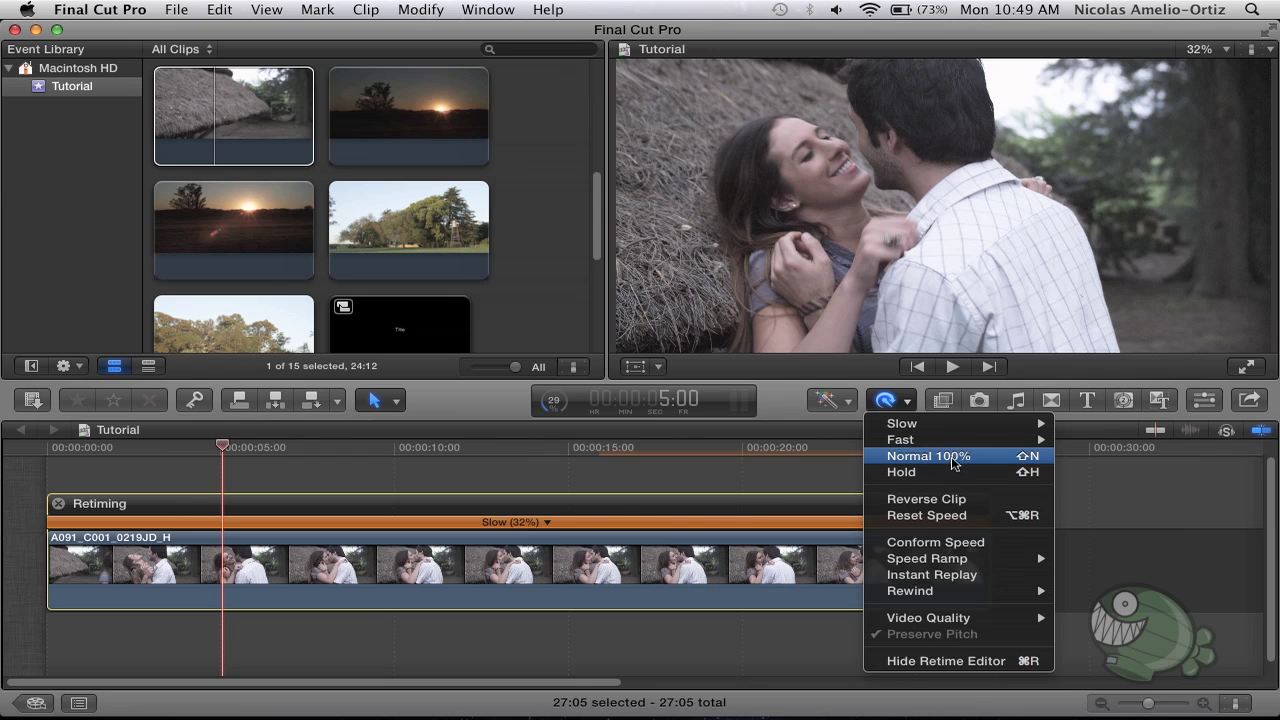
left_click(1033, 459)
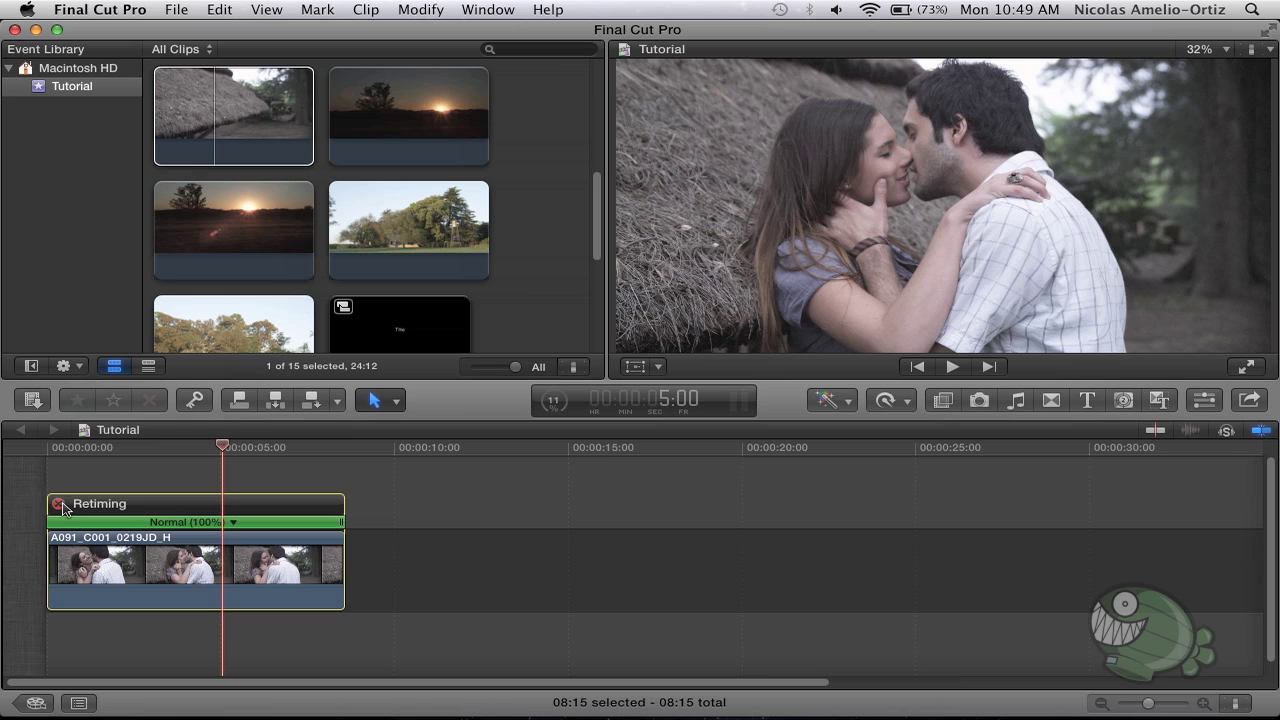
- Hide the 08:15 clip's retiming bar and bring up the Retime menu again
left_click(58, 504)
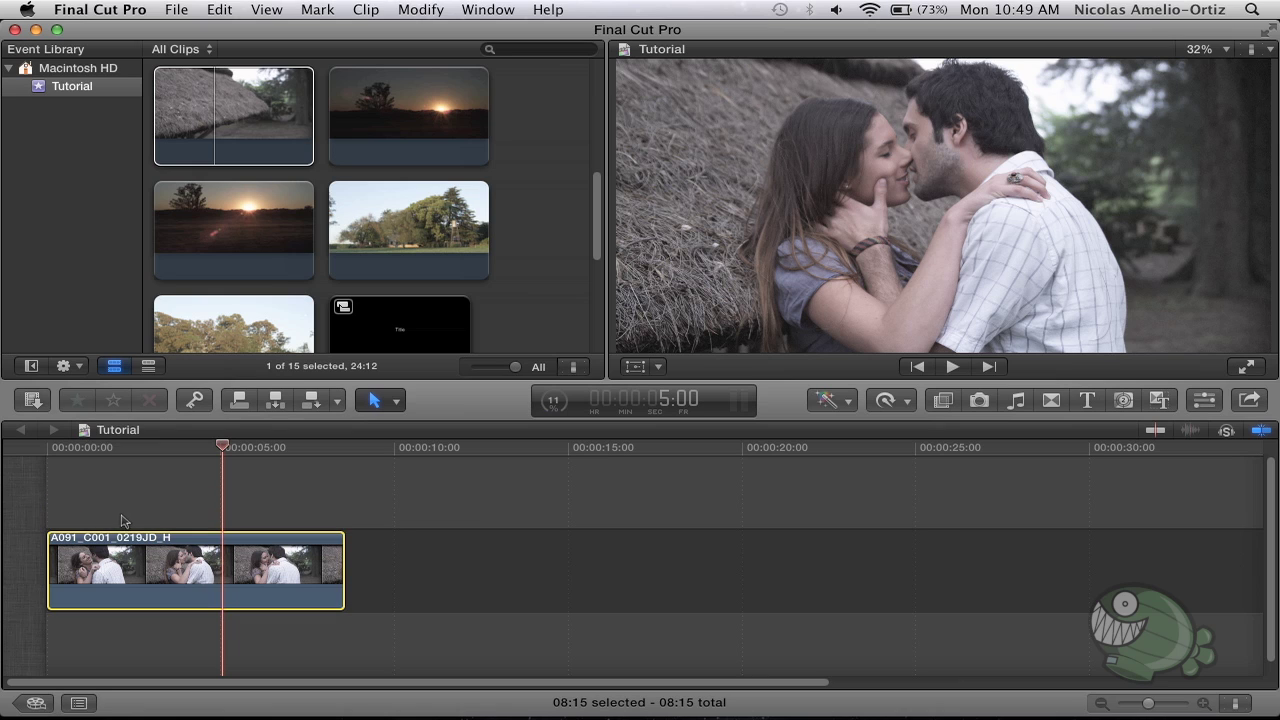
left_click(885, 400)
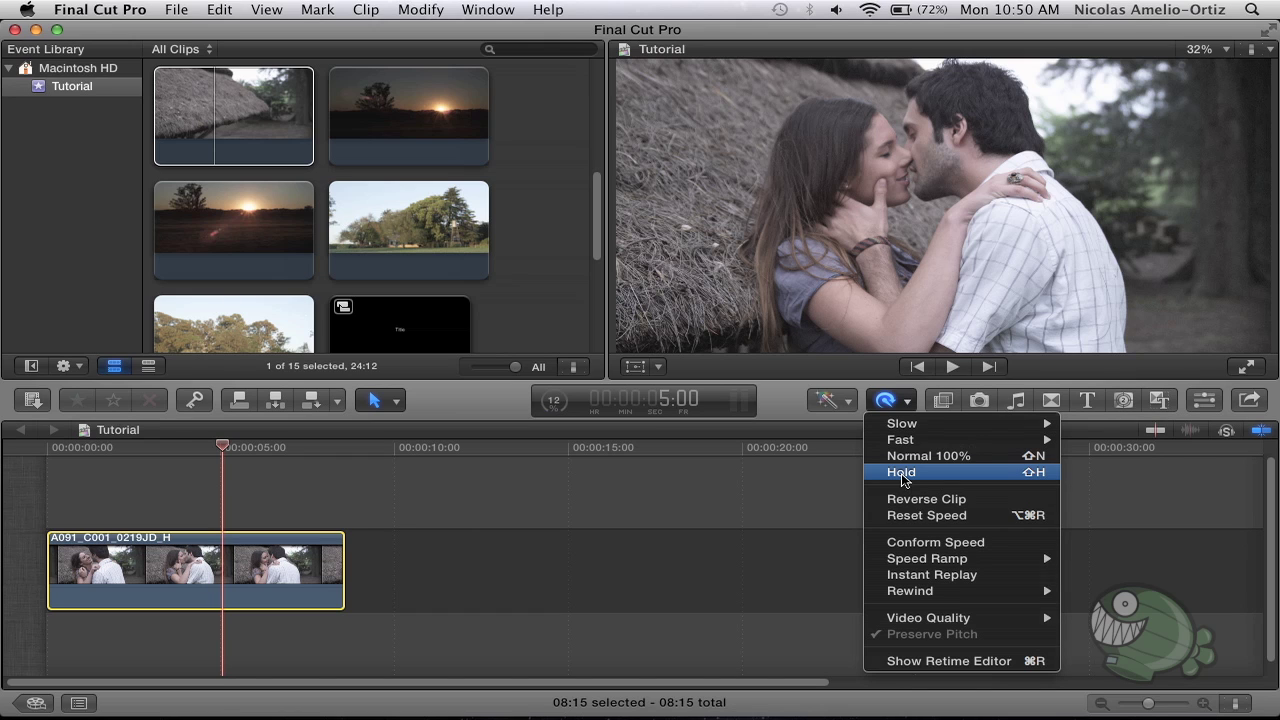
- Insert a Hold (0%) freeze frame at the playhead and play the clip through it
left_click(901, 472)
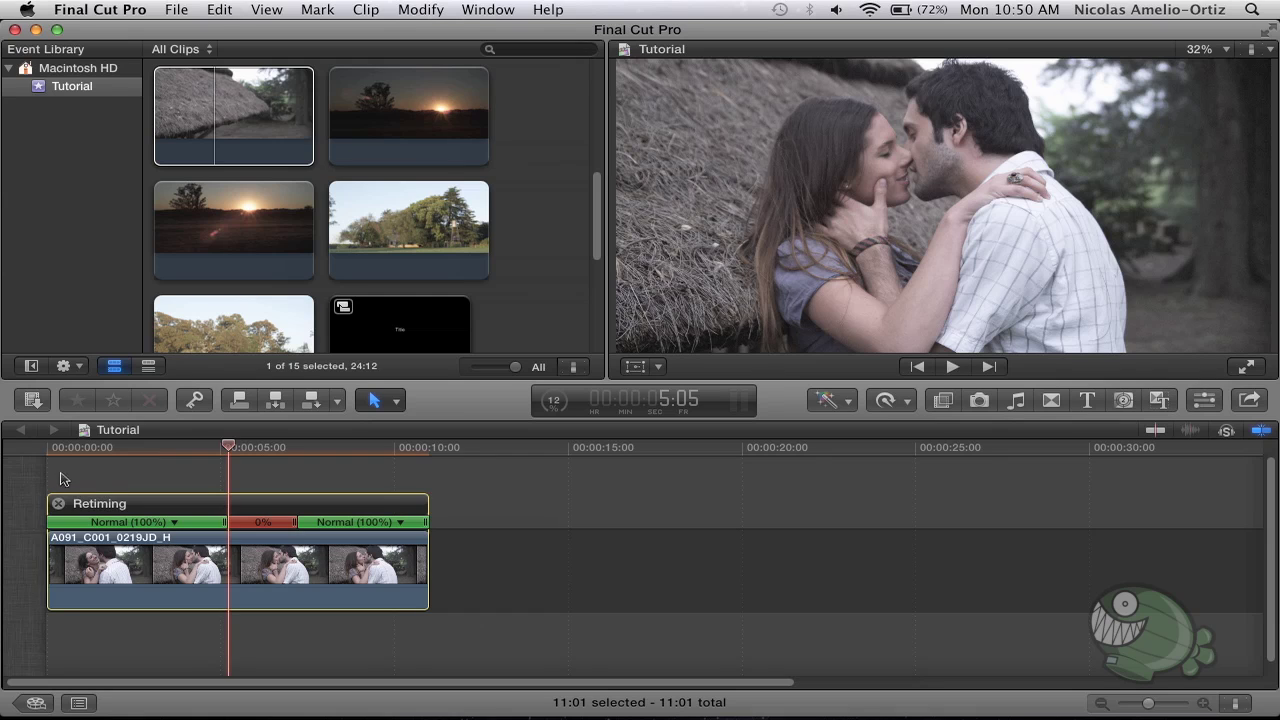
mouse_move(50, 455)
left_mouse_down()
mouse_move(247, 462)
mouse_move(211, 466)
left_mouse_up()
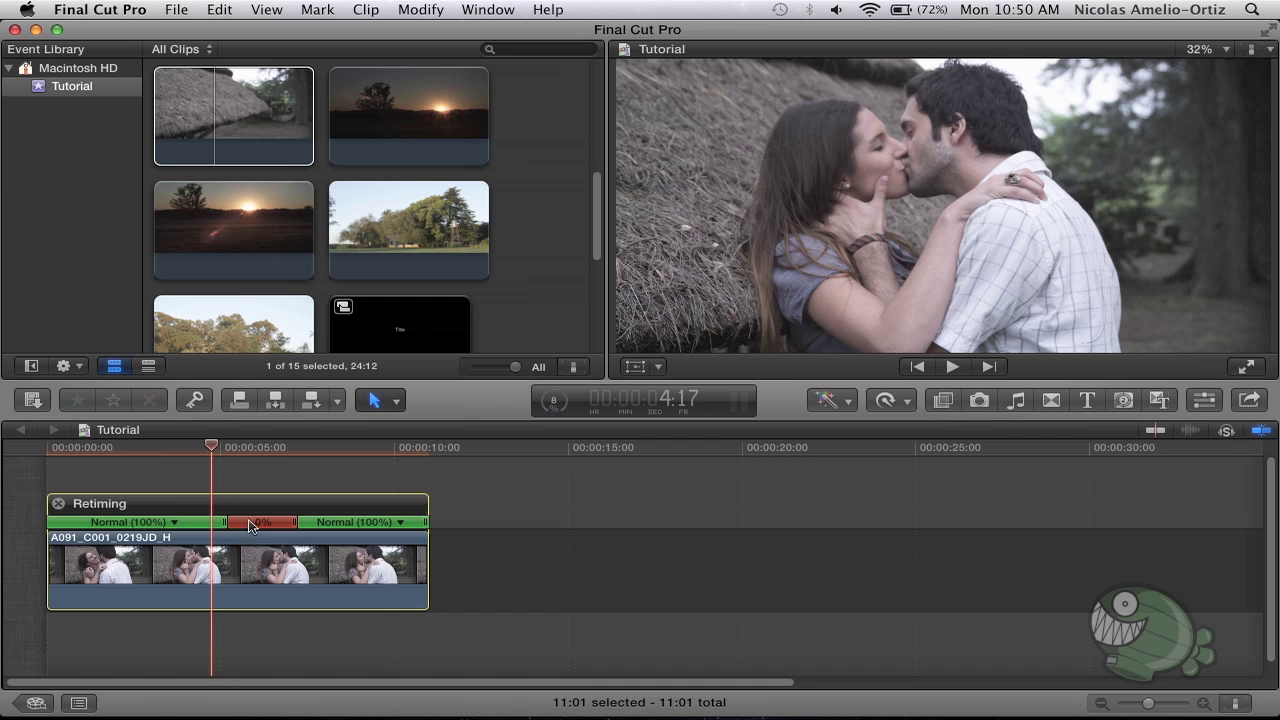
mouse_move(308, 456)
left_mouse_down()
mouse_move(345, 456)
mouse_move(183, 460)
left_mouse_up()
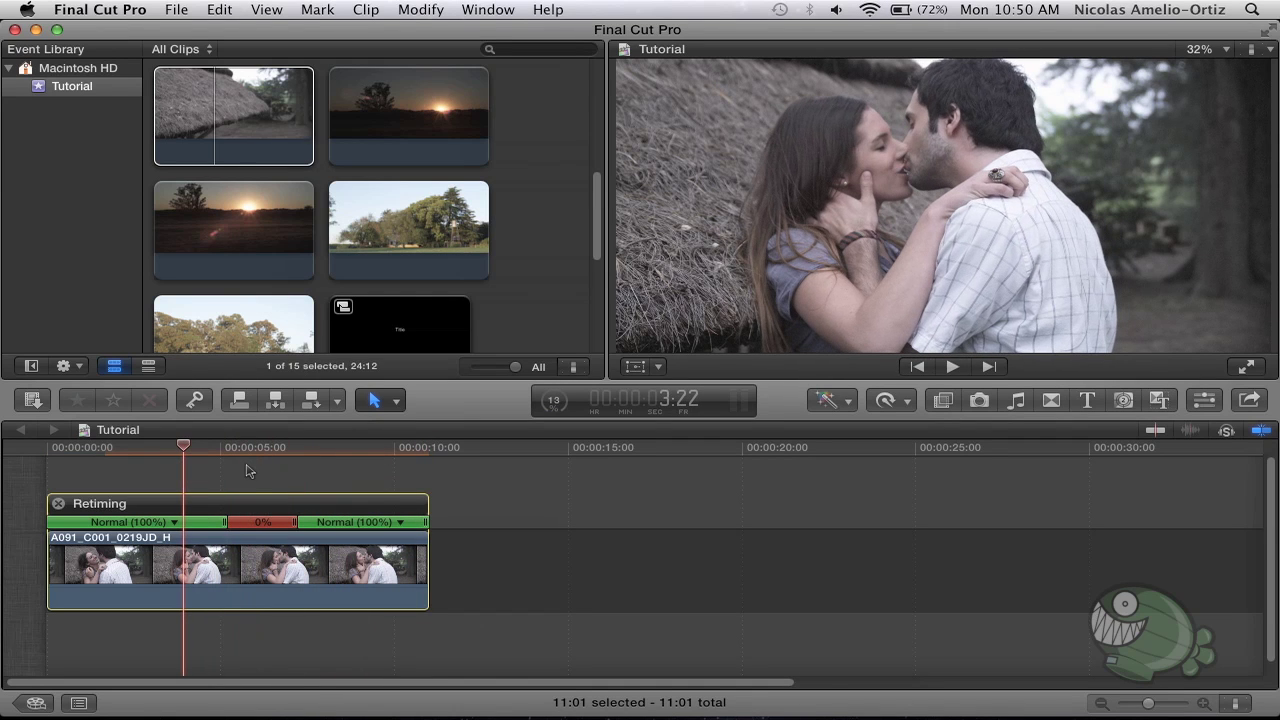
key("space")
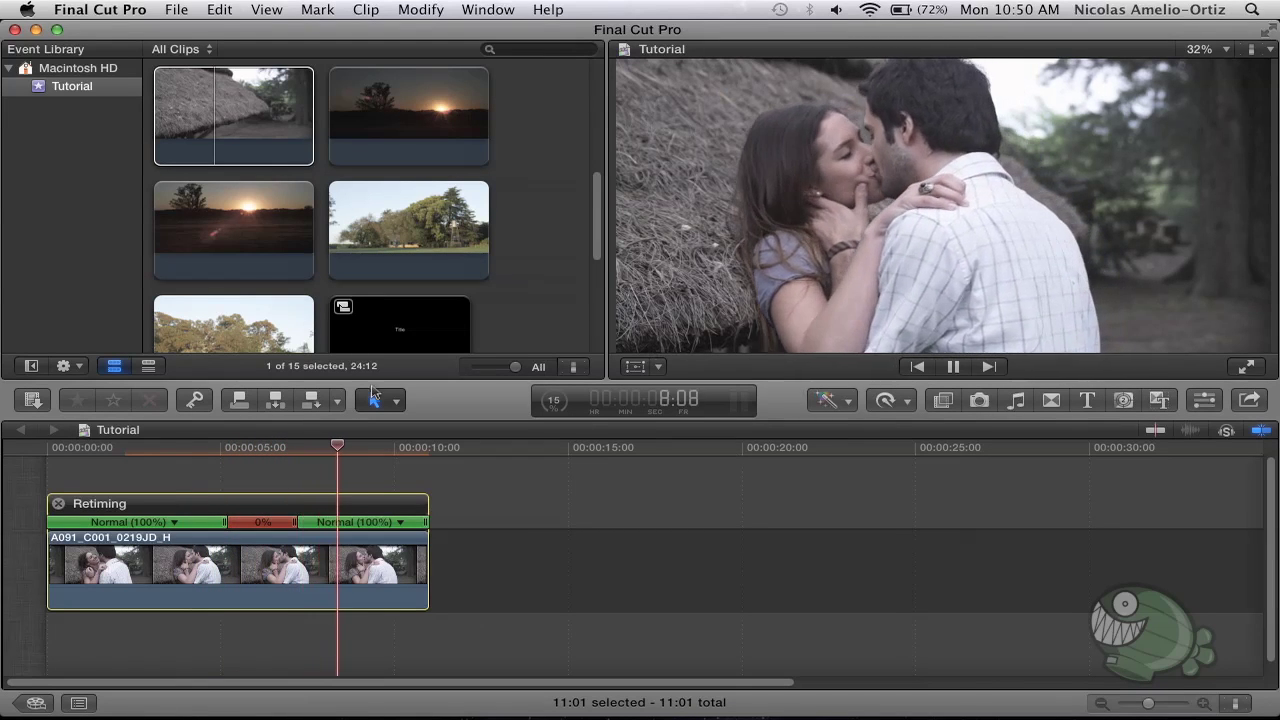
key("space")
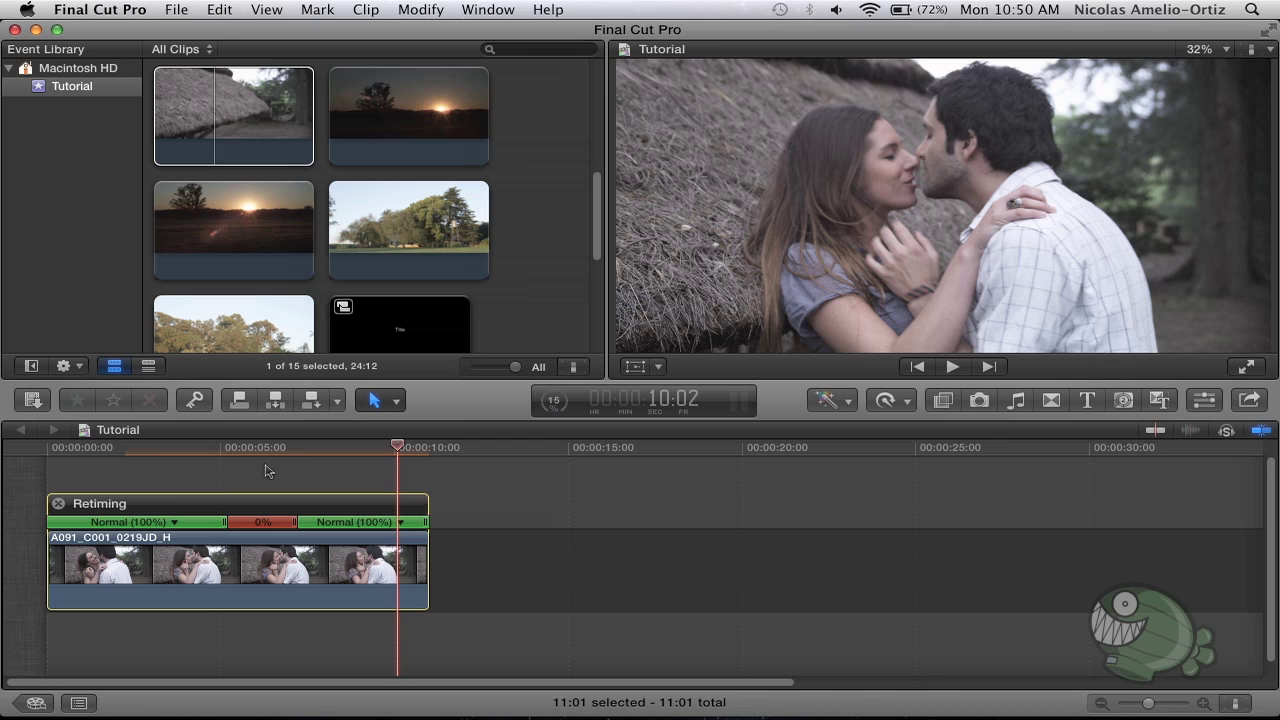
- Drag the hold's handle left to shorten the freeze, making the clip 09:16
left_click_drag(208, 448, 244, 449)
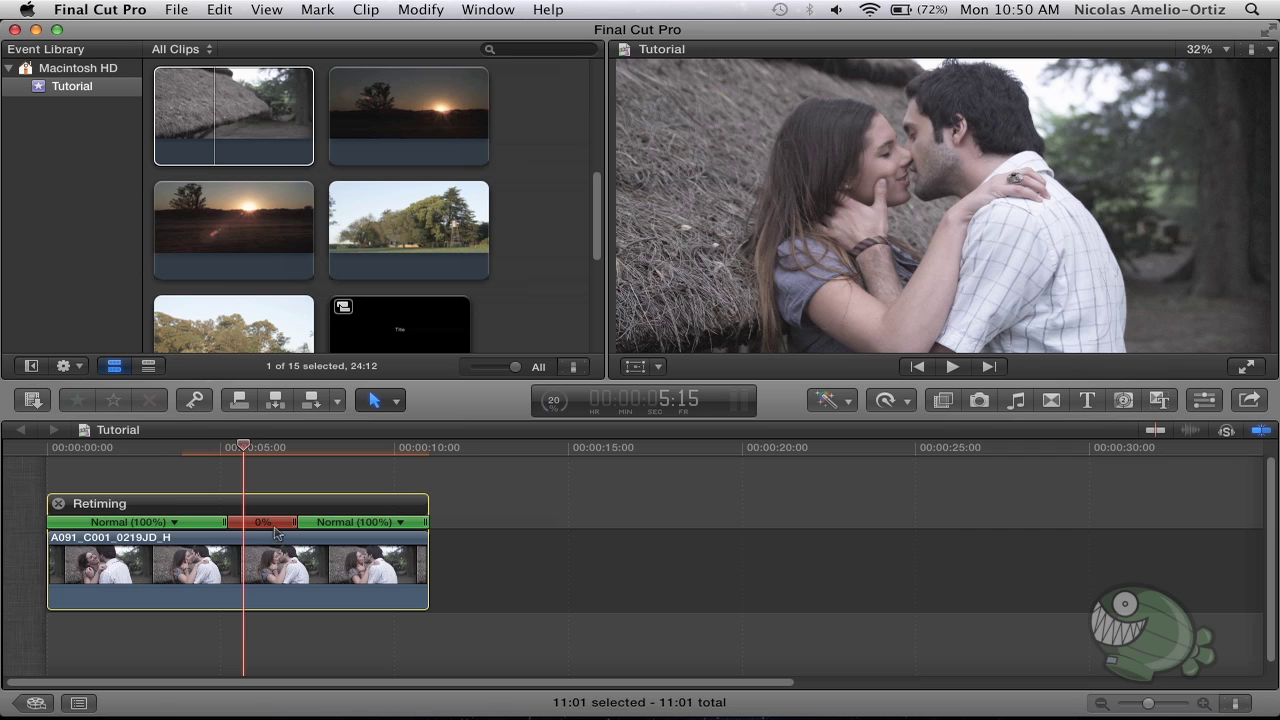
mouse_move(295, 529)
left_mouse_down()
mouse_move(631, 528)
mouse_move(248, 522)
left_mouse_up()
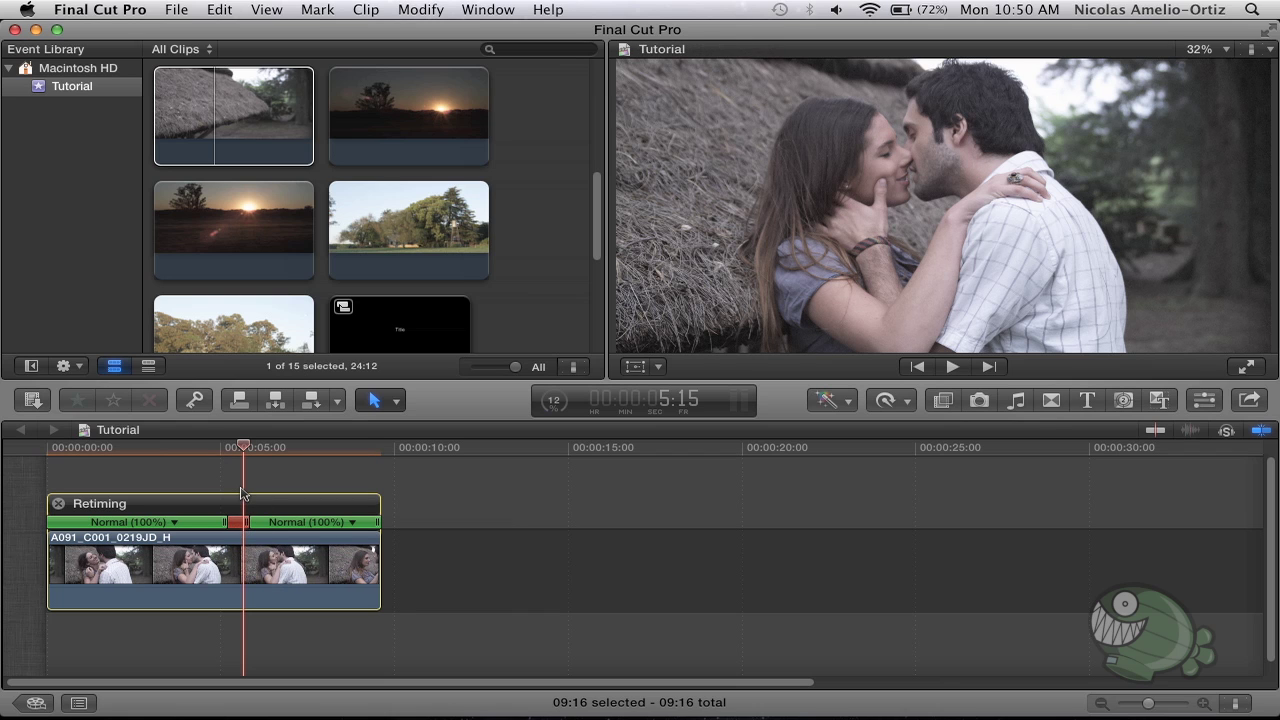
left_click(886, 400)
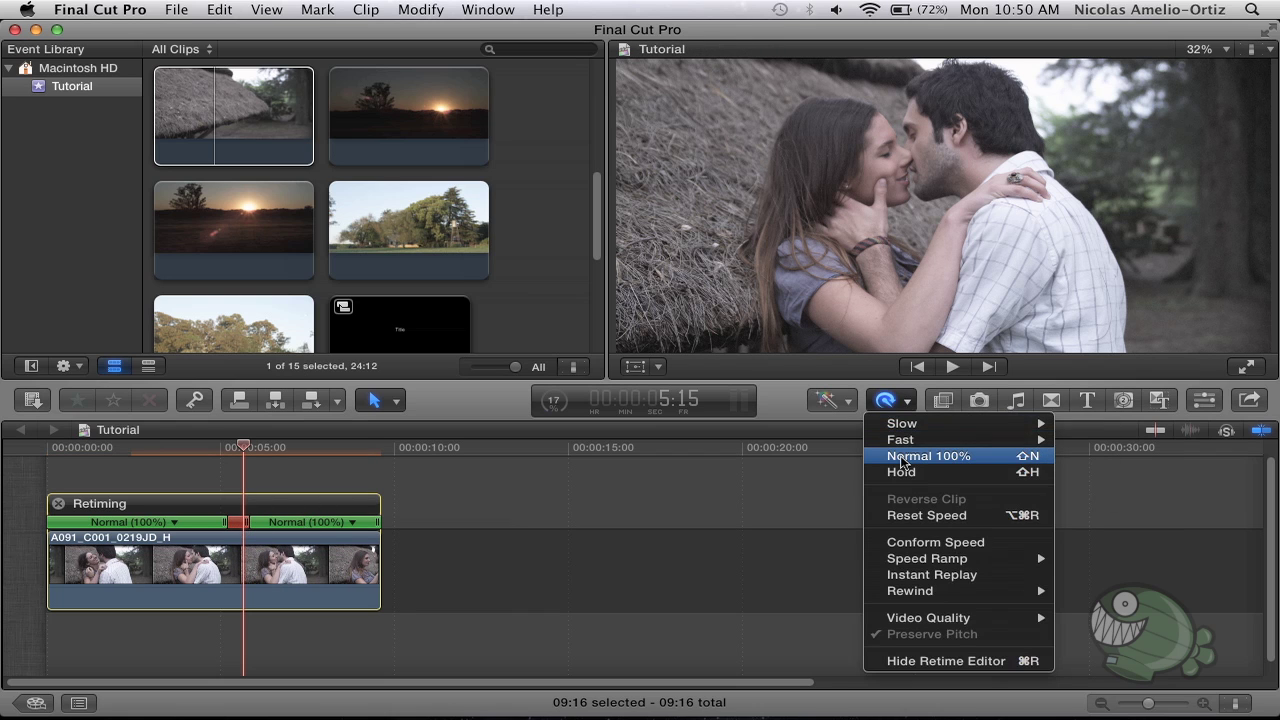
- Remove the hold, reverse the clip to Reverse Normal (-100%) at 08:15, and play it from the start
left_click(901, 458)
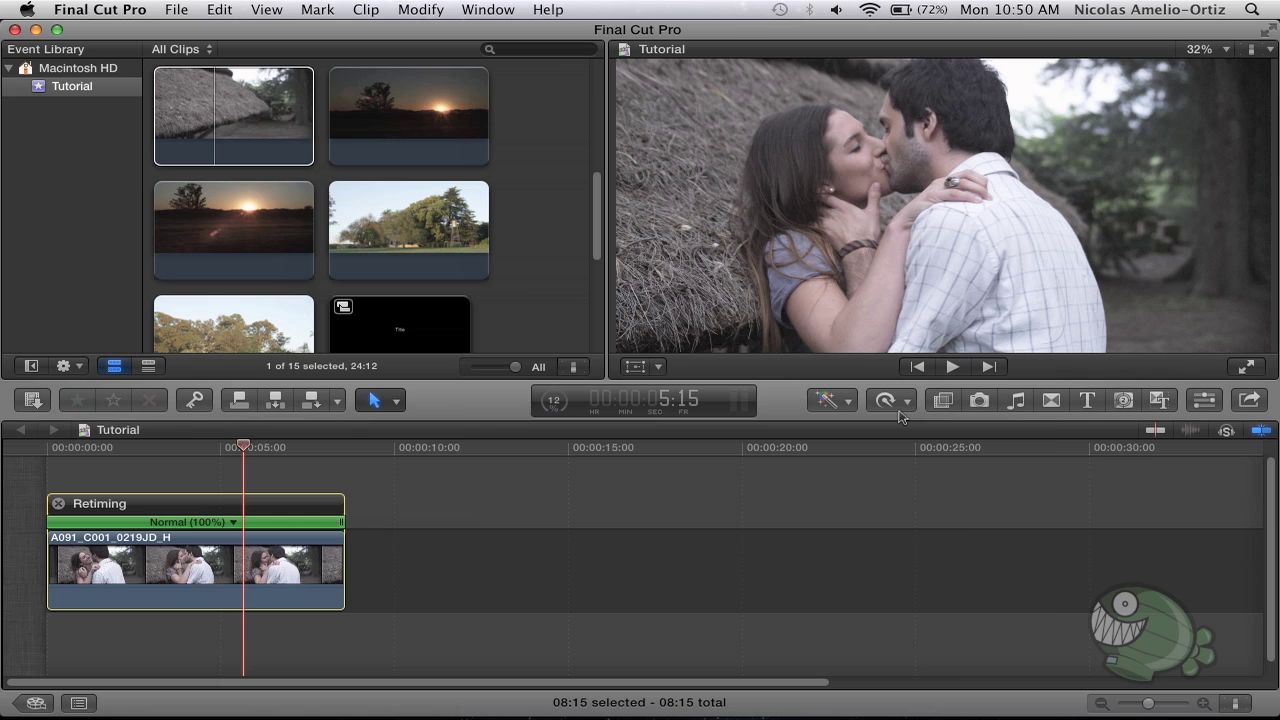
left_click(901, 408)
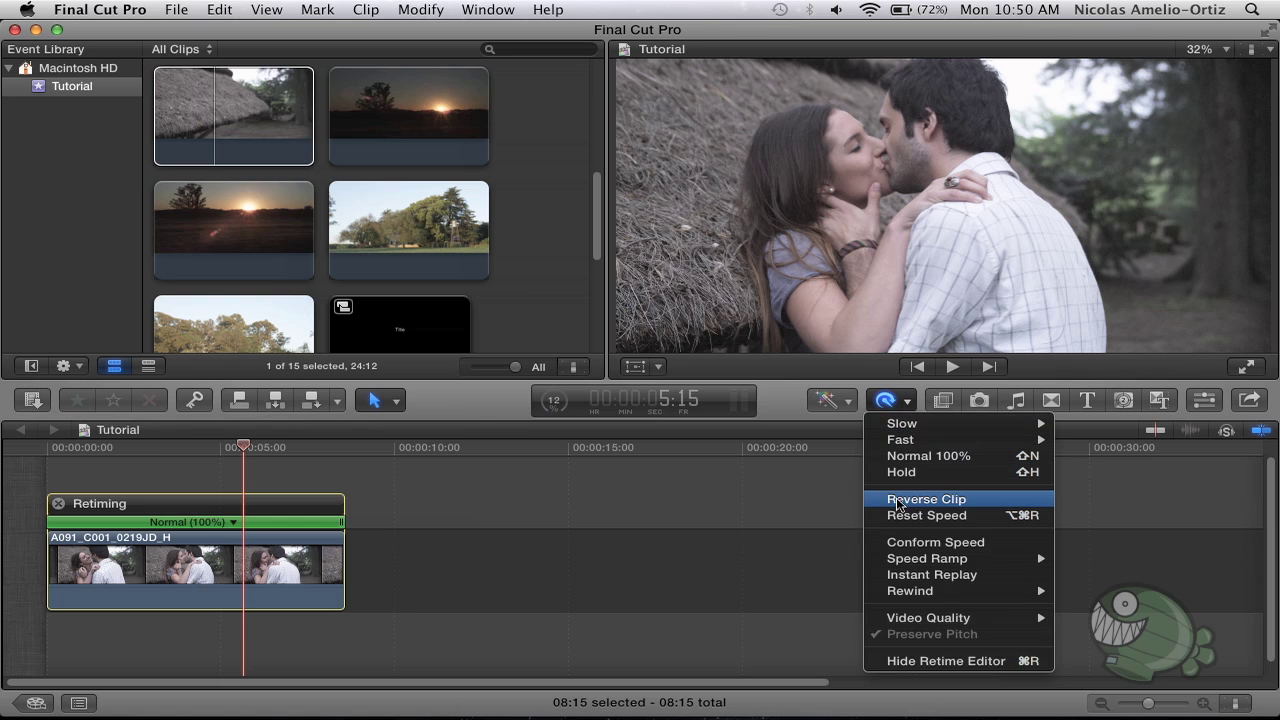
left_click(931, 501)
left_click(1013, 503)
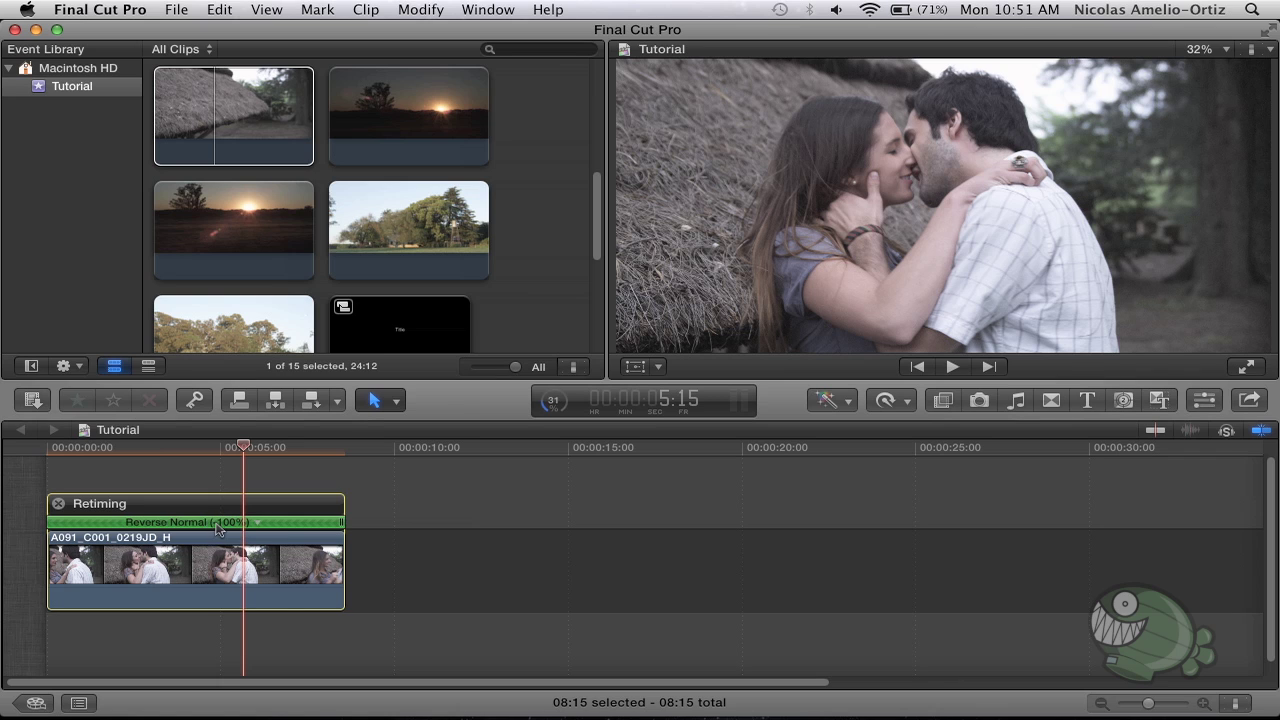
left_click(47, 449)
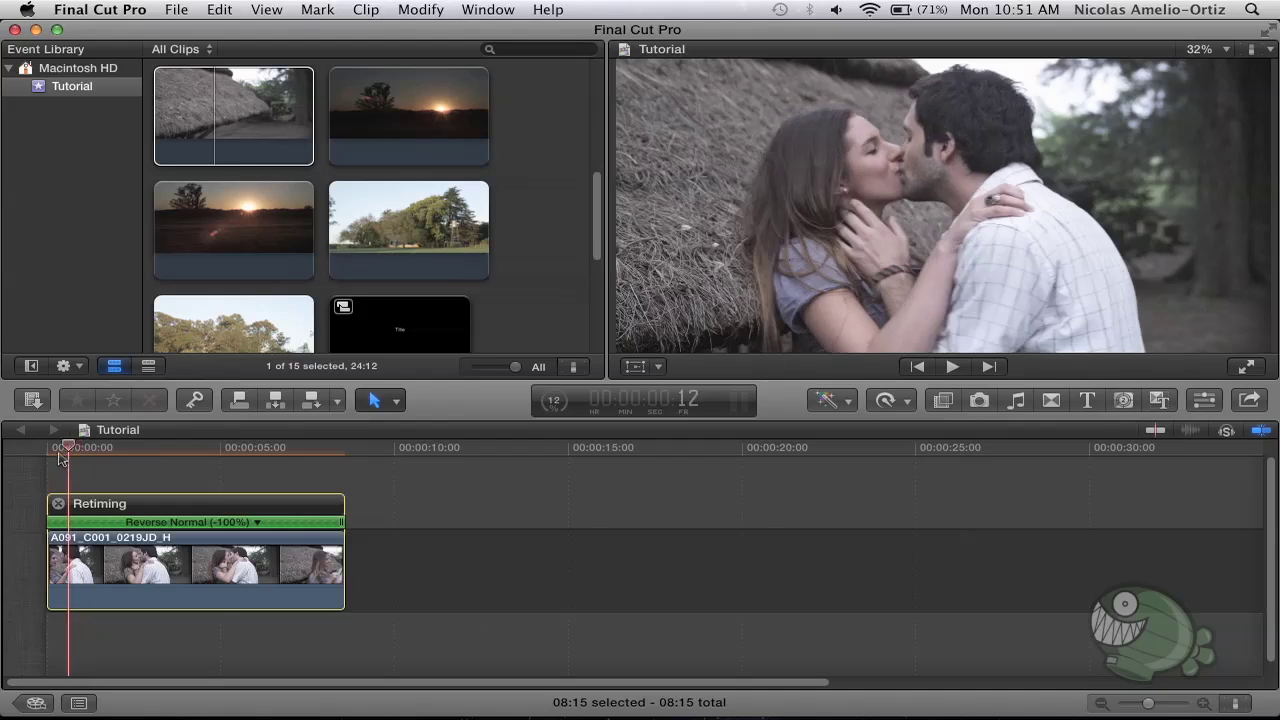
key("space")
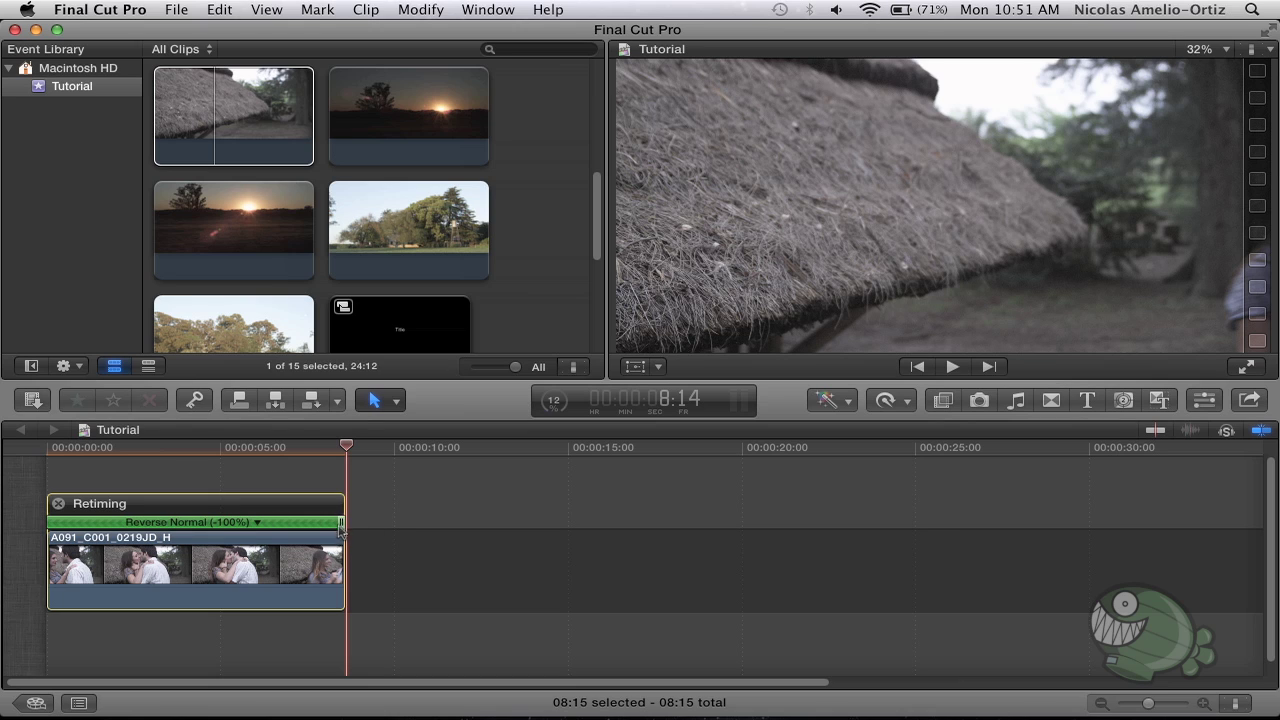
- Lengthen the reversed clip to about Reverse Slow (-50%) and preview it
mouse_move(342, 522)
left_mouse_down()
mouse_move(700, 527)
mouse_move(656, 527)
left_mouse_up()
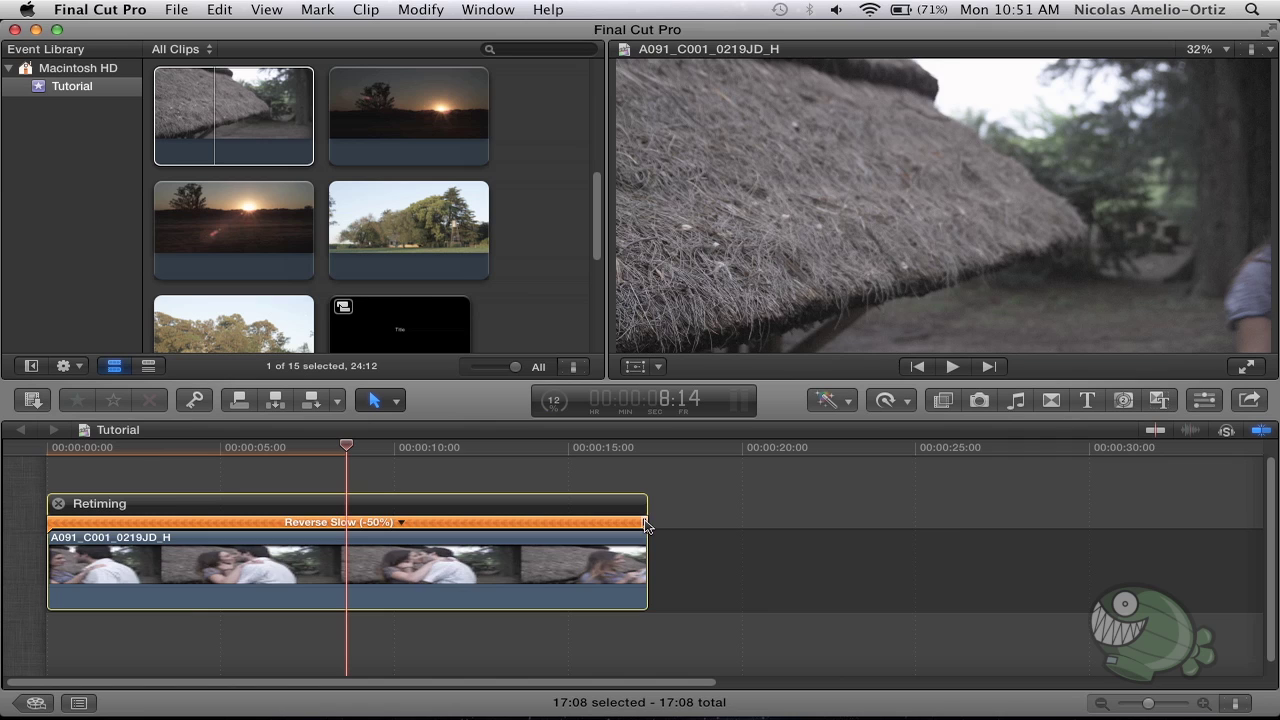
left_click_drag(653, 526, 647, 526)
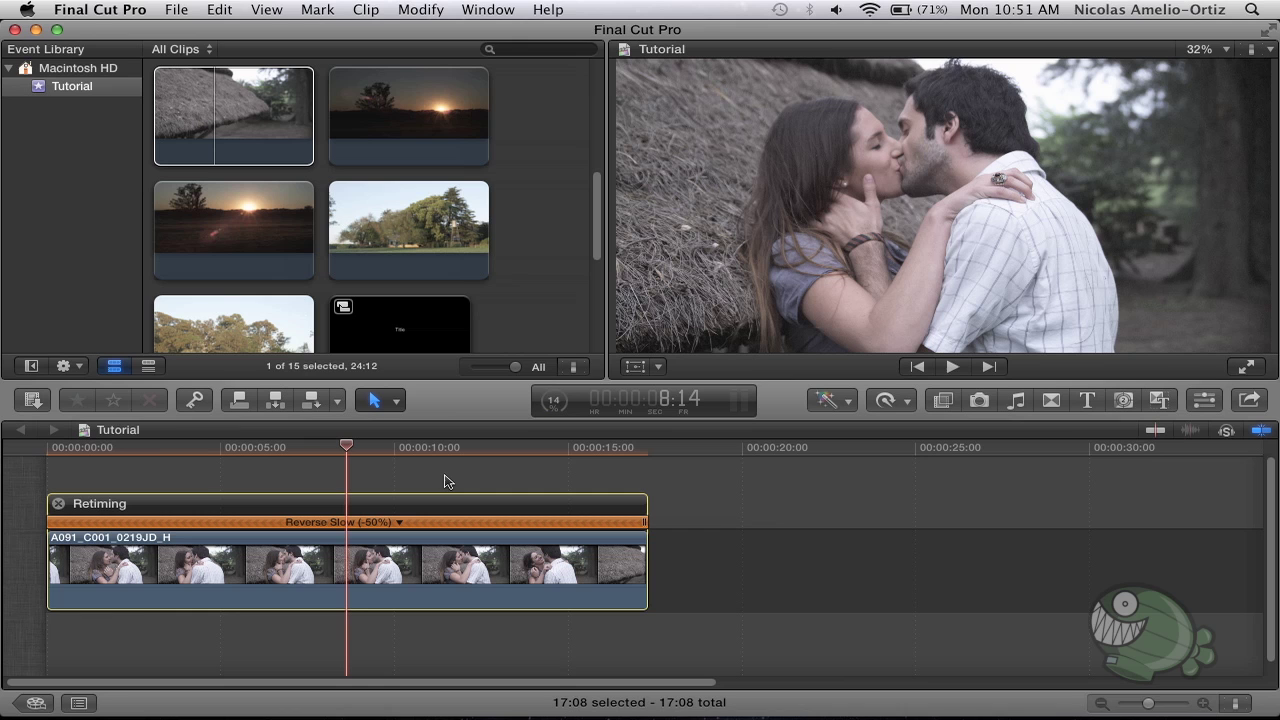
key("space")
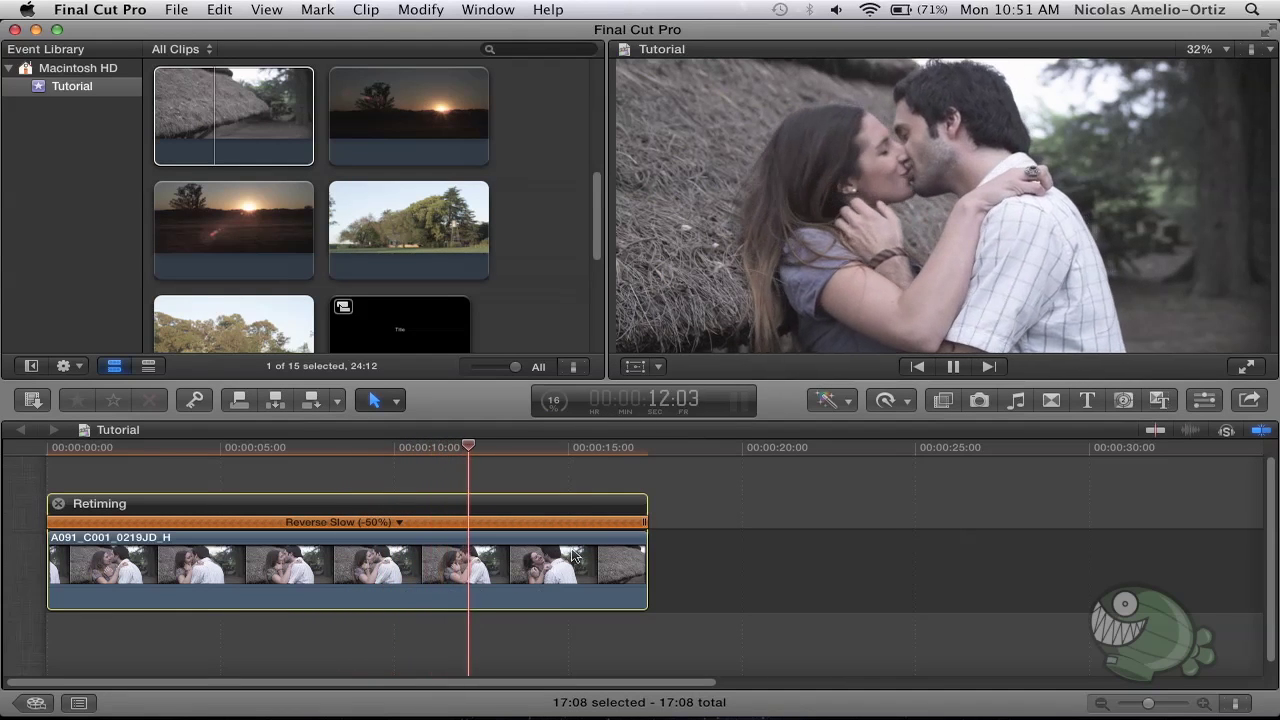
key("space")
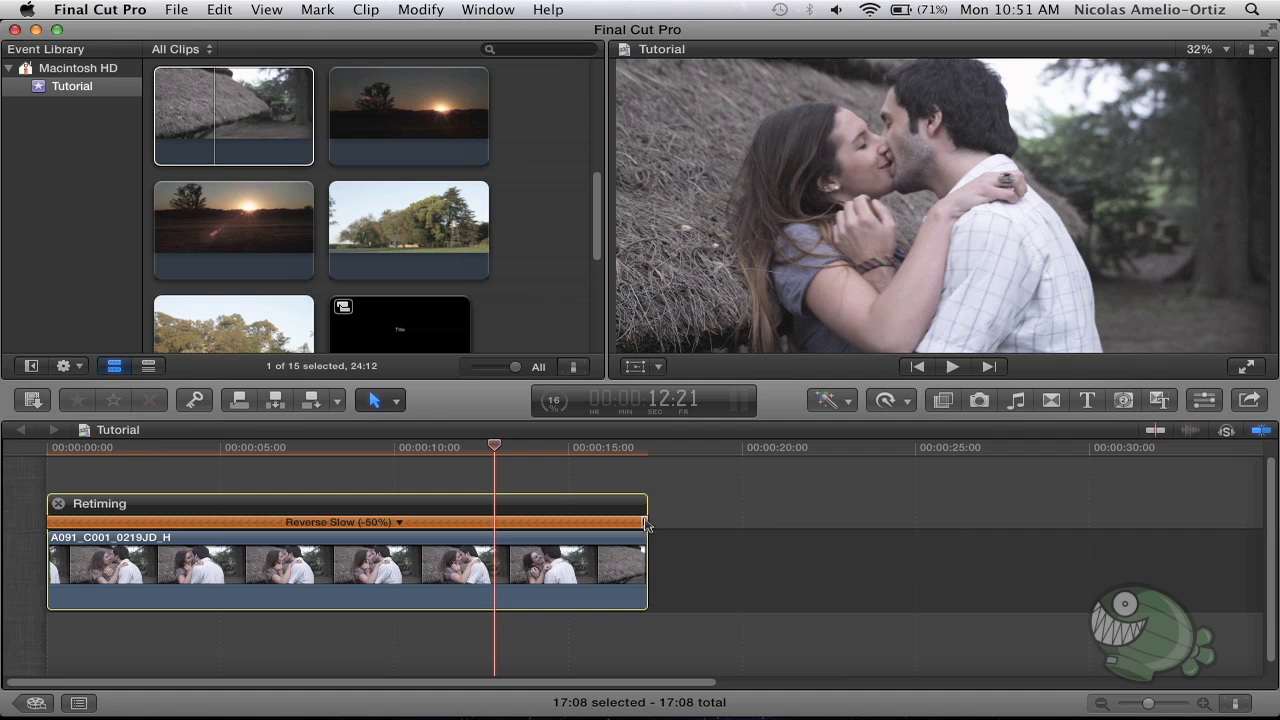
- Readjust the retime handle to Reverse Slow (-59%), giving a 14:13 clip
left_click_drag(646, 530, 255, 535)
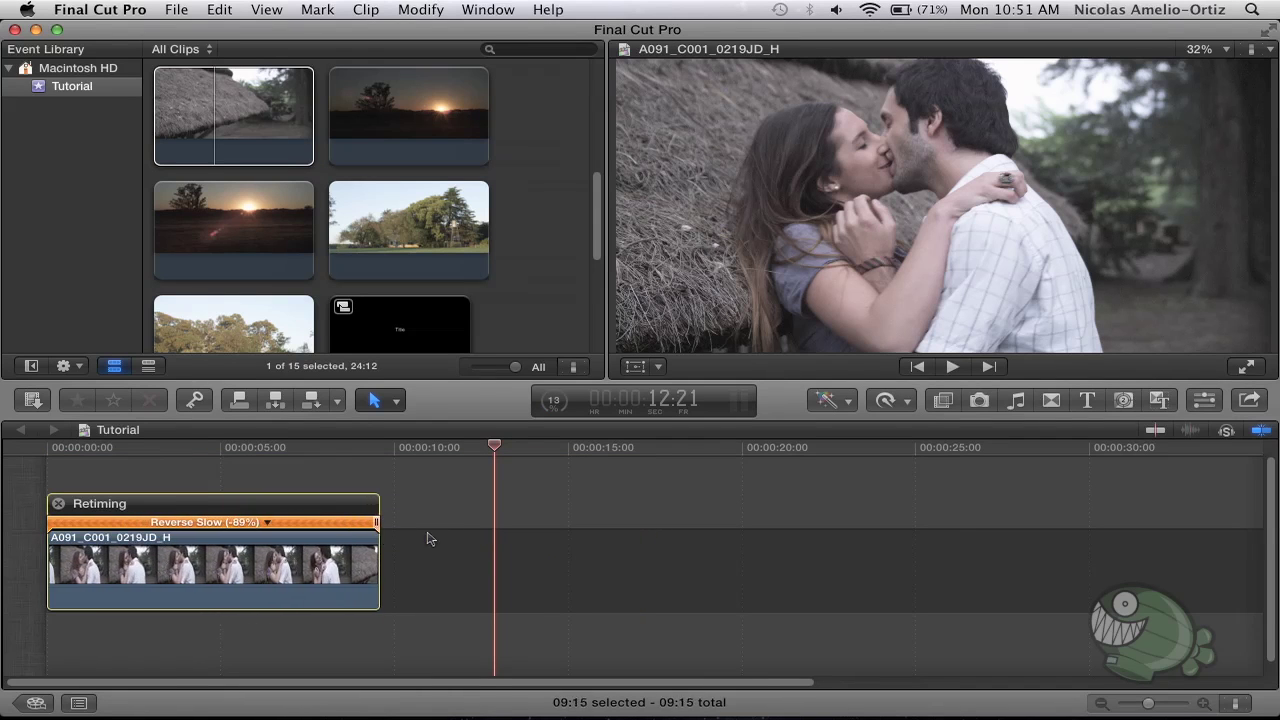
left_click_drag(255, 535, 550, 535)
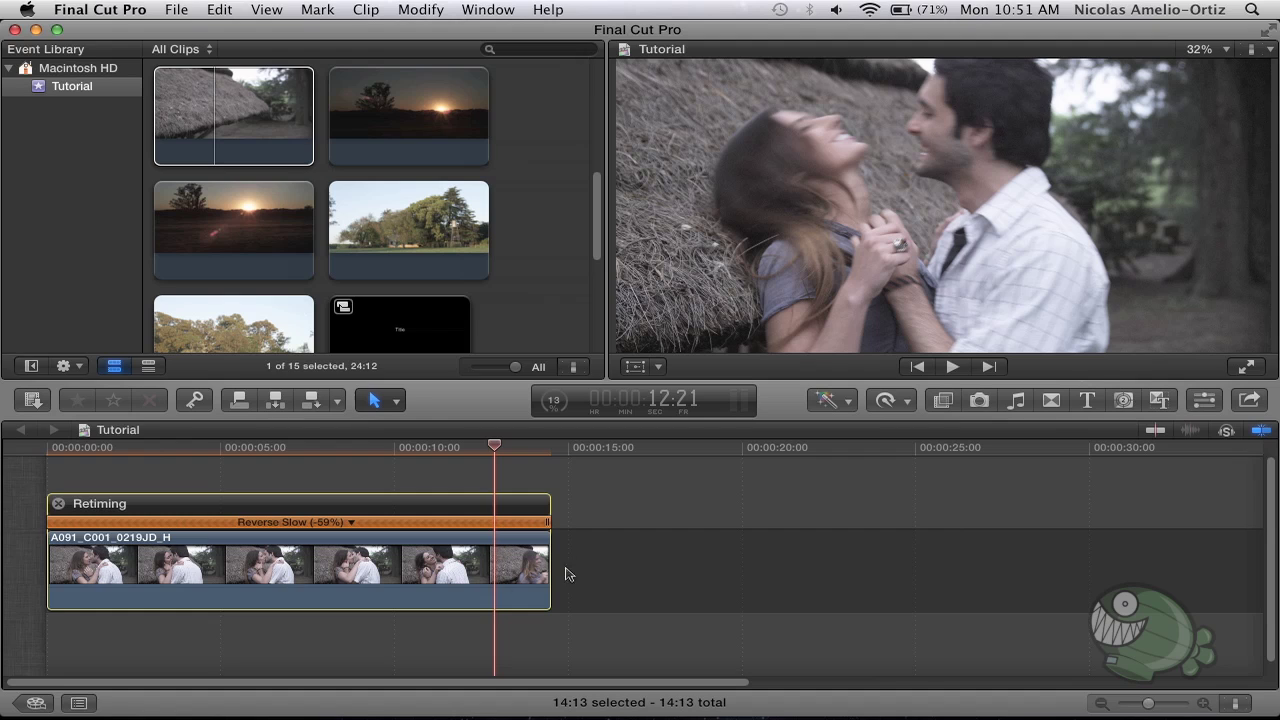
left_click(898, 402)
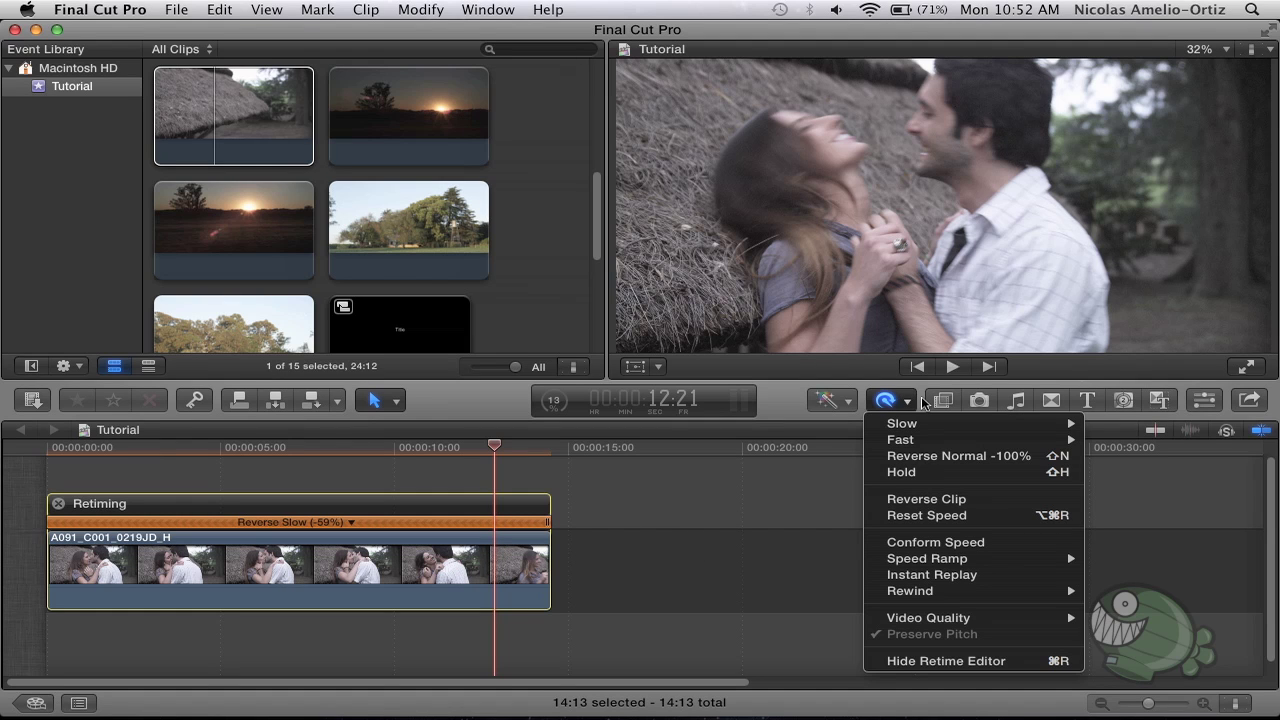
- Conform the clip to normal speed, try a 130% handle drag, then undo it
left_click(984, 543)
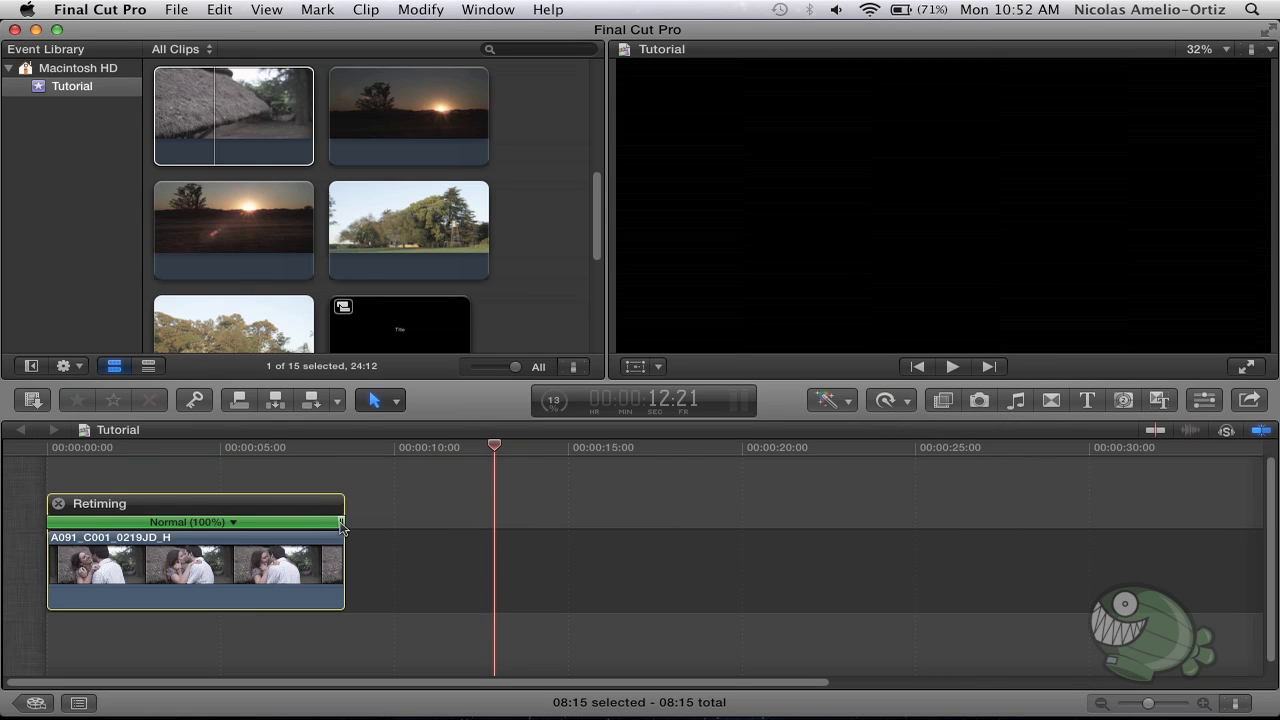
left_click_drag(340, 527, 268, 531)
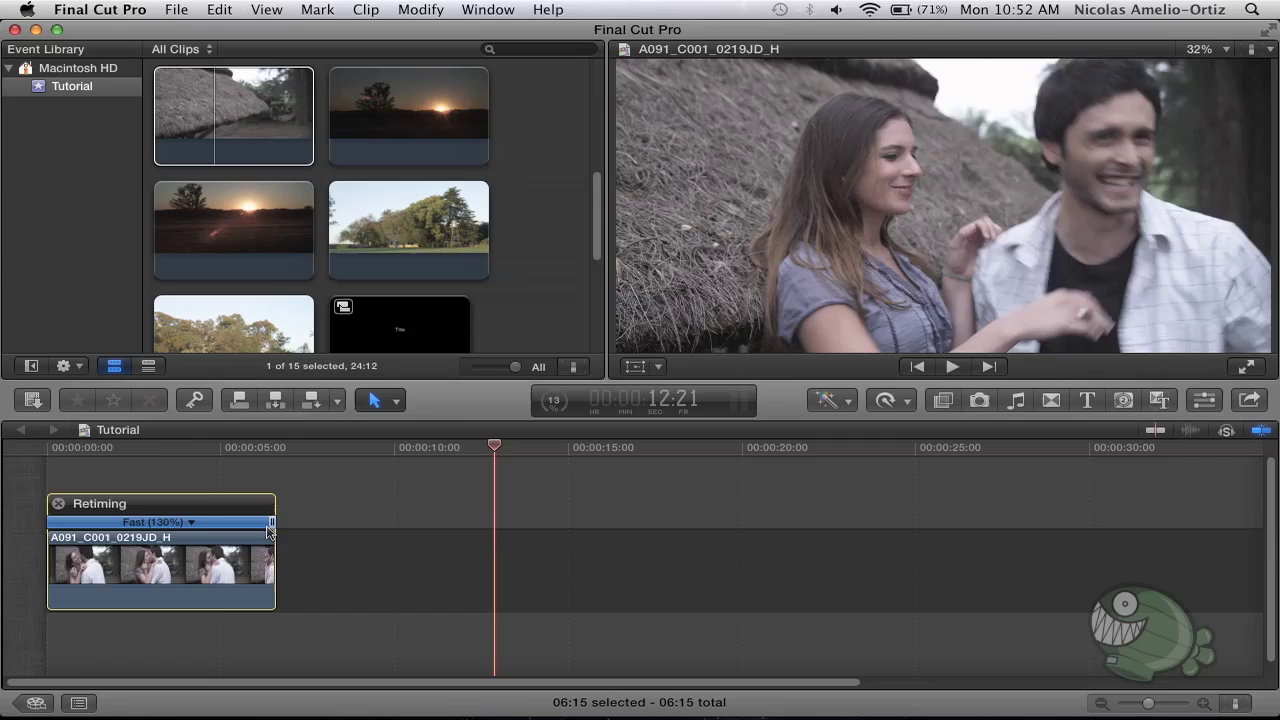
key("super+z")
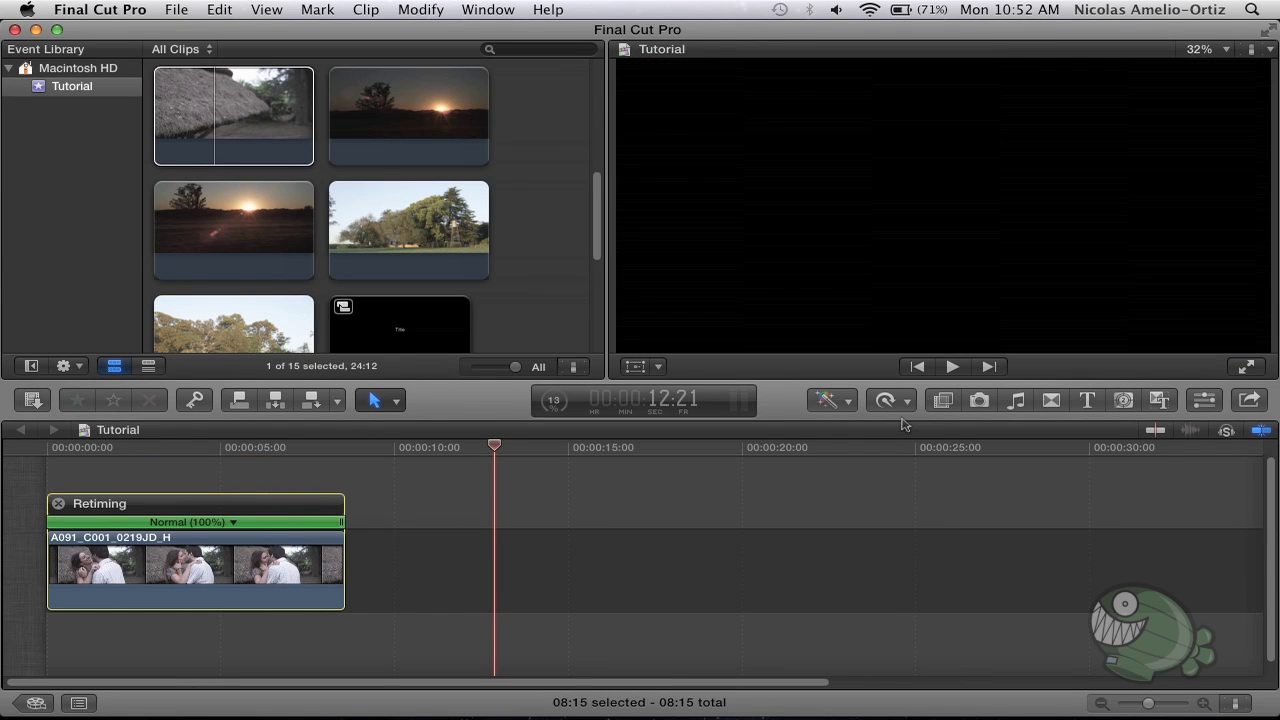
- Close the Retime options without choosing anything and park the playhead near 3 seconds
left_click(893, 404)
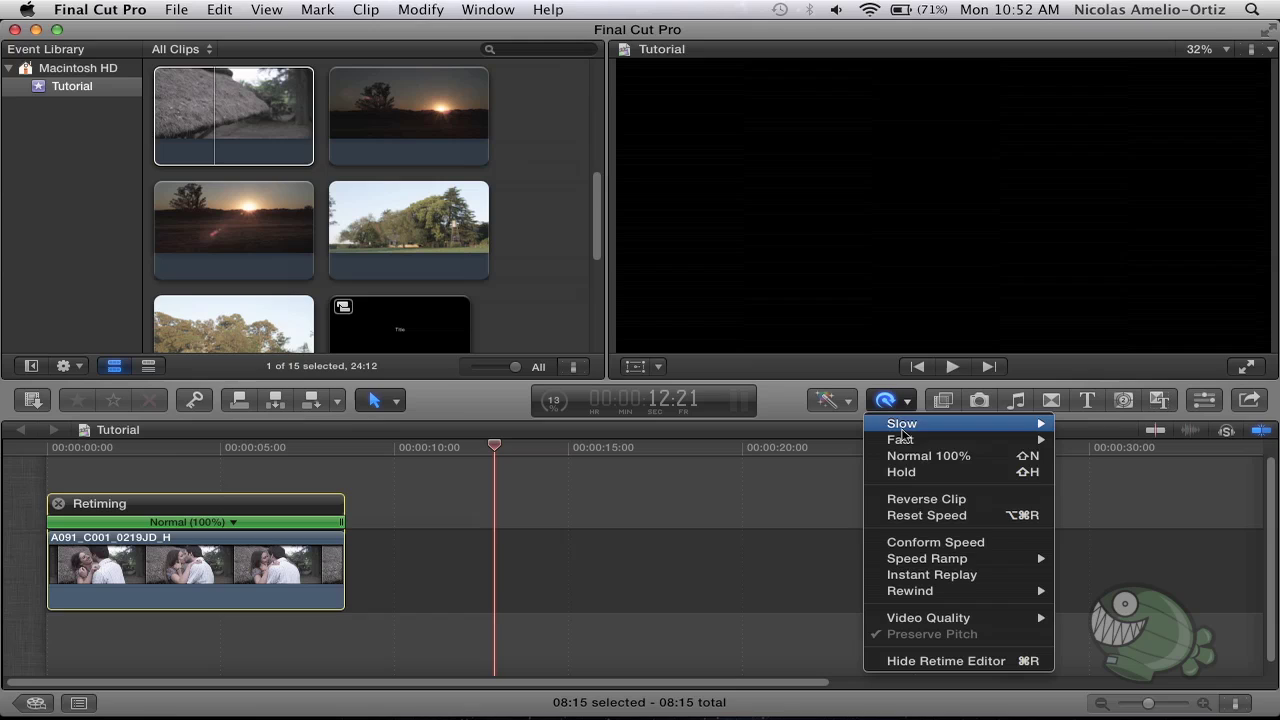
mouse_move(949, 566)
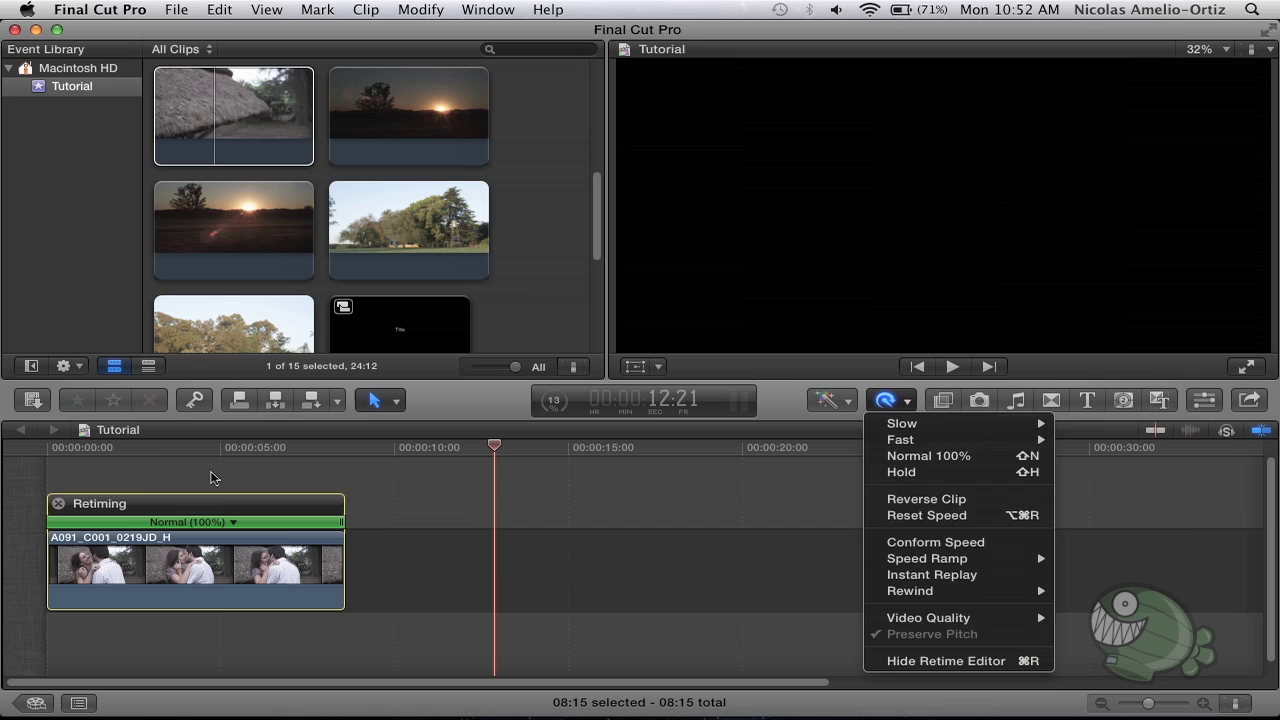
left_click(118, 514)
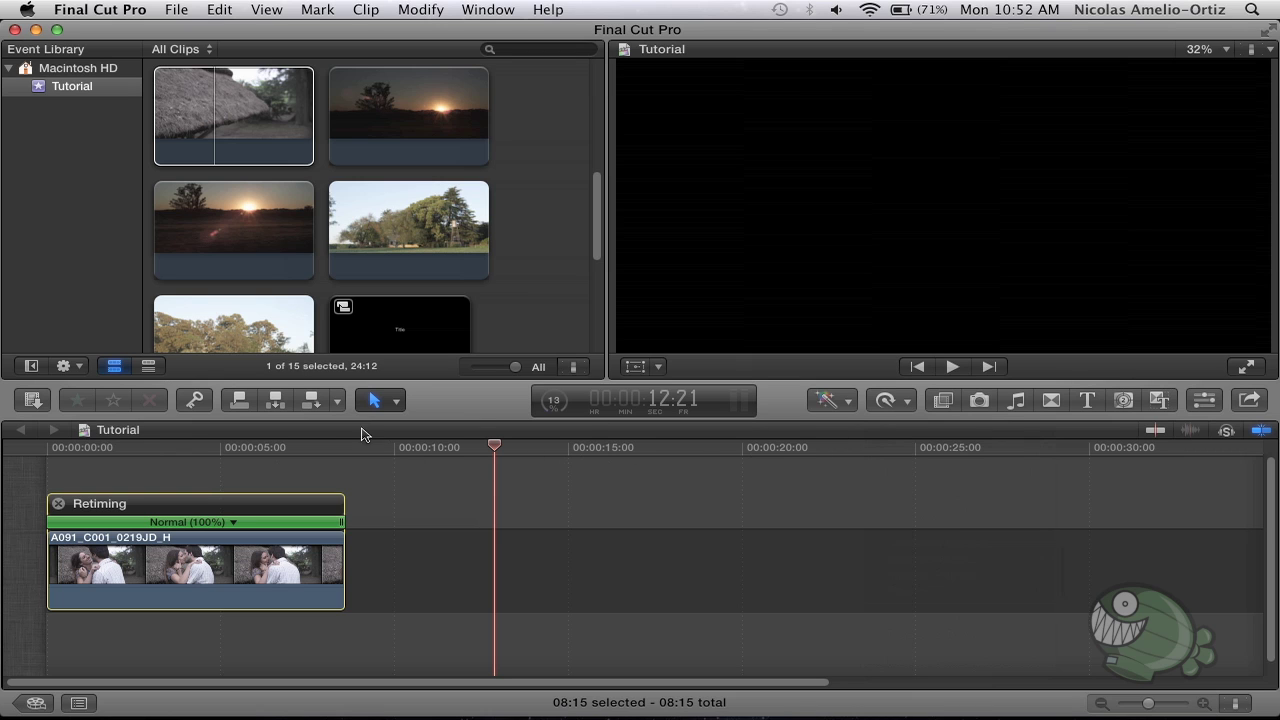
left_click(182, 450)
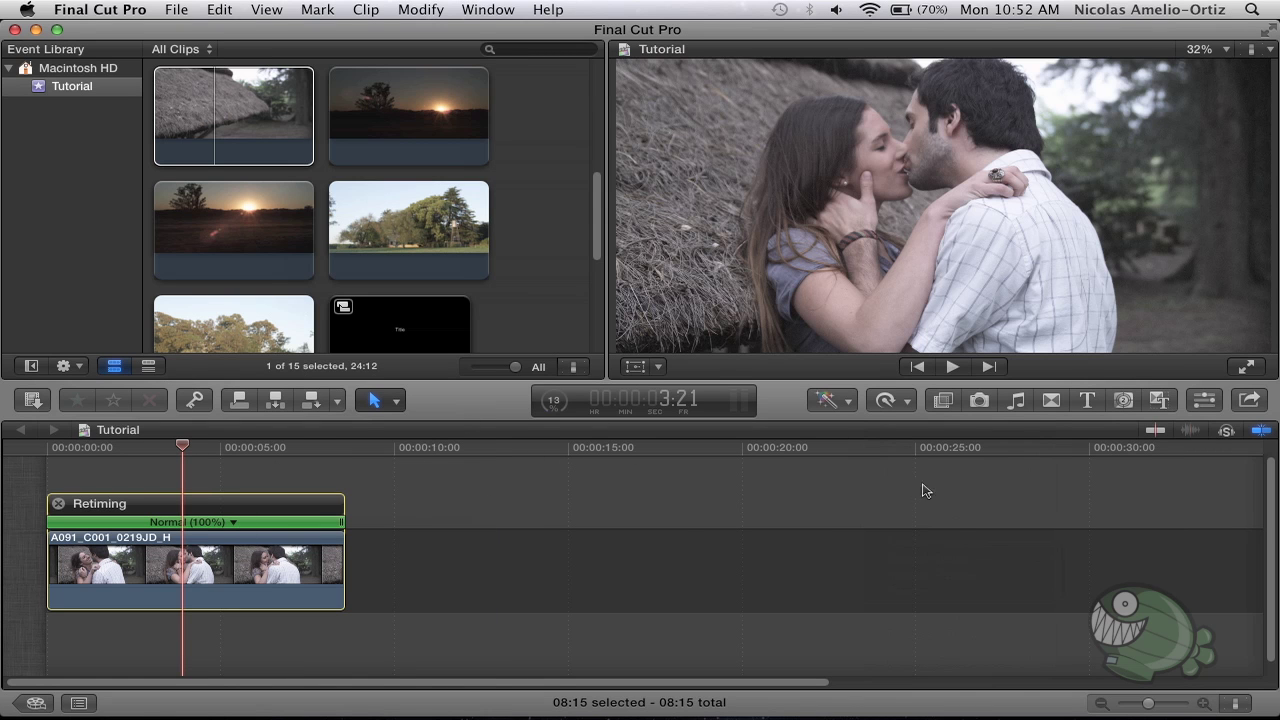
- Apply a Speed Ramp to 0%, splitting the clip into Slow 88%, 63%, 38% and 13% sections
left_click(906, 402)
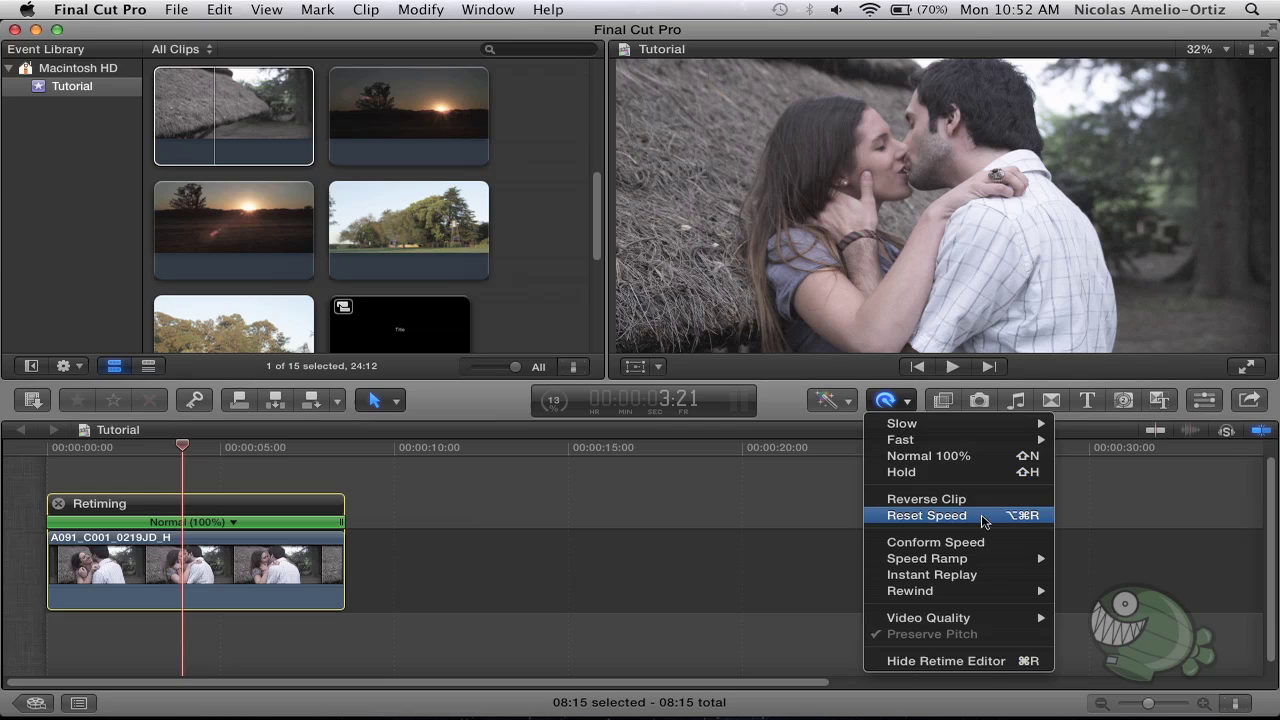
mouse_move(978, 563)
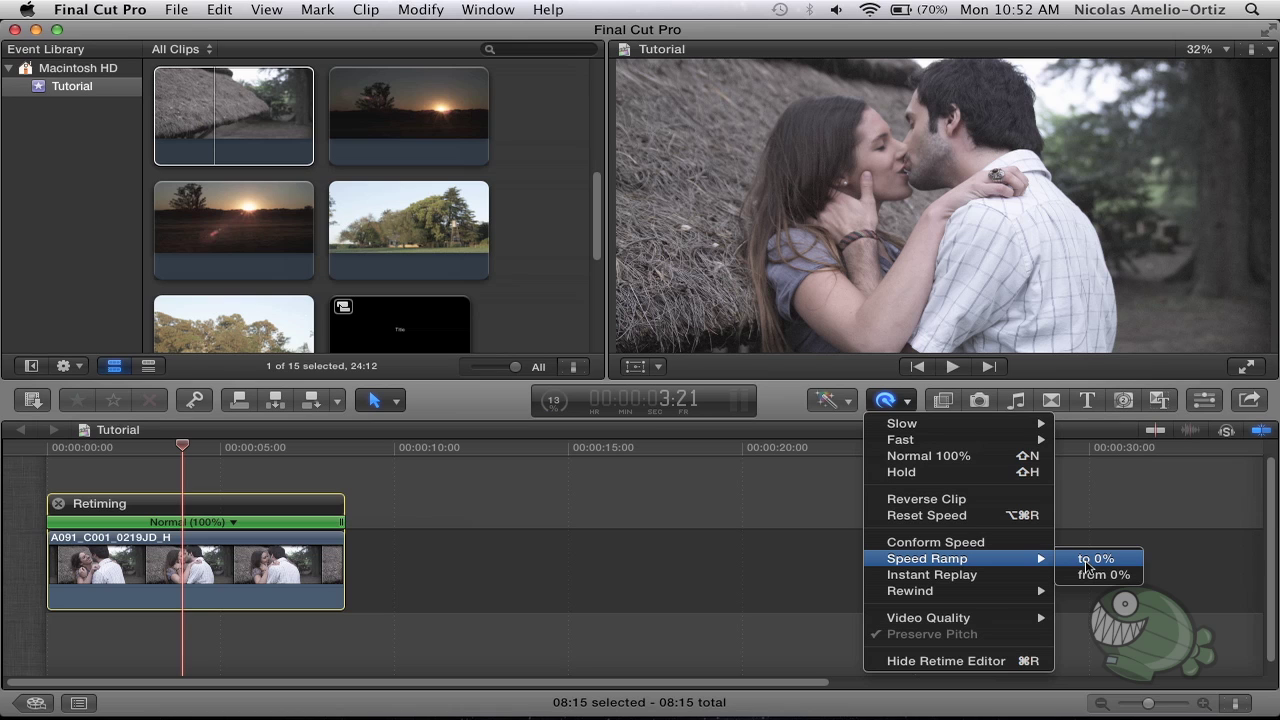
left_click(1087, 566)
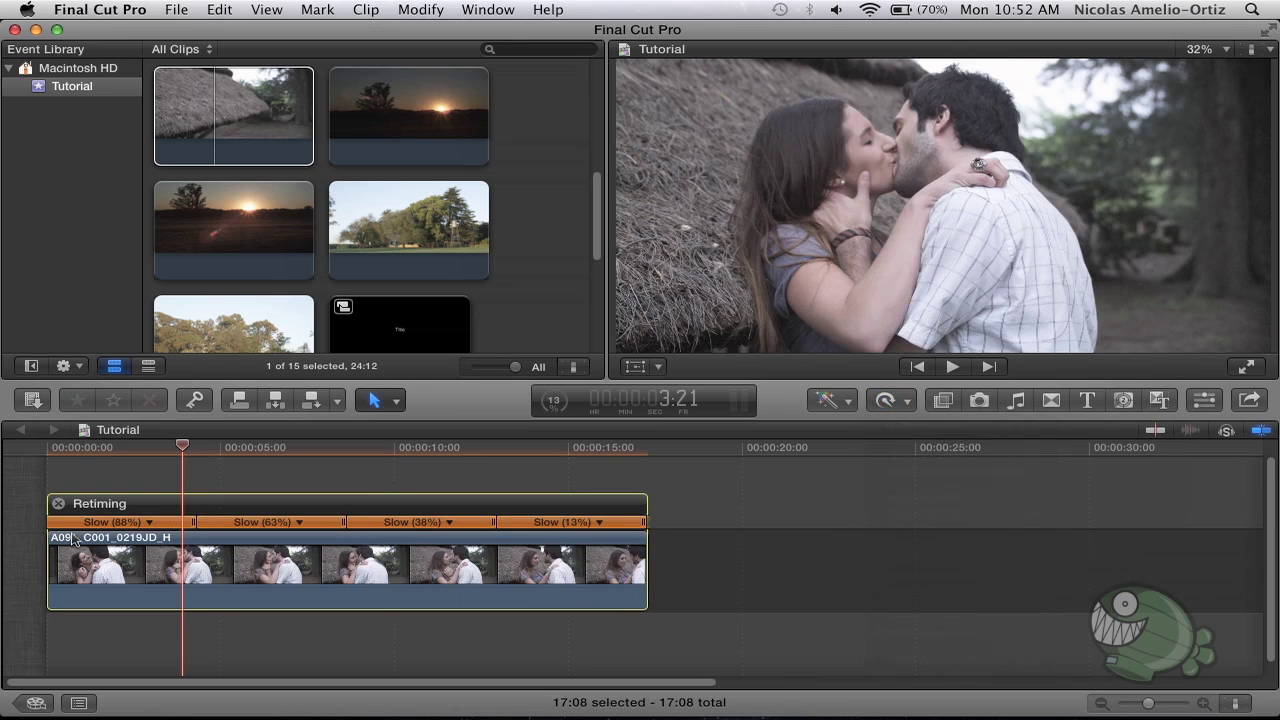
- Set the ramp's first section to Normal 100% (clip now 16:19) and preview playback from 3 seconds
key("Home")
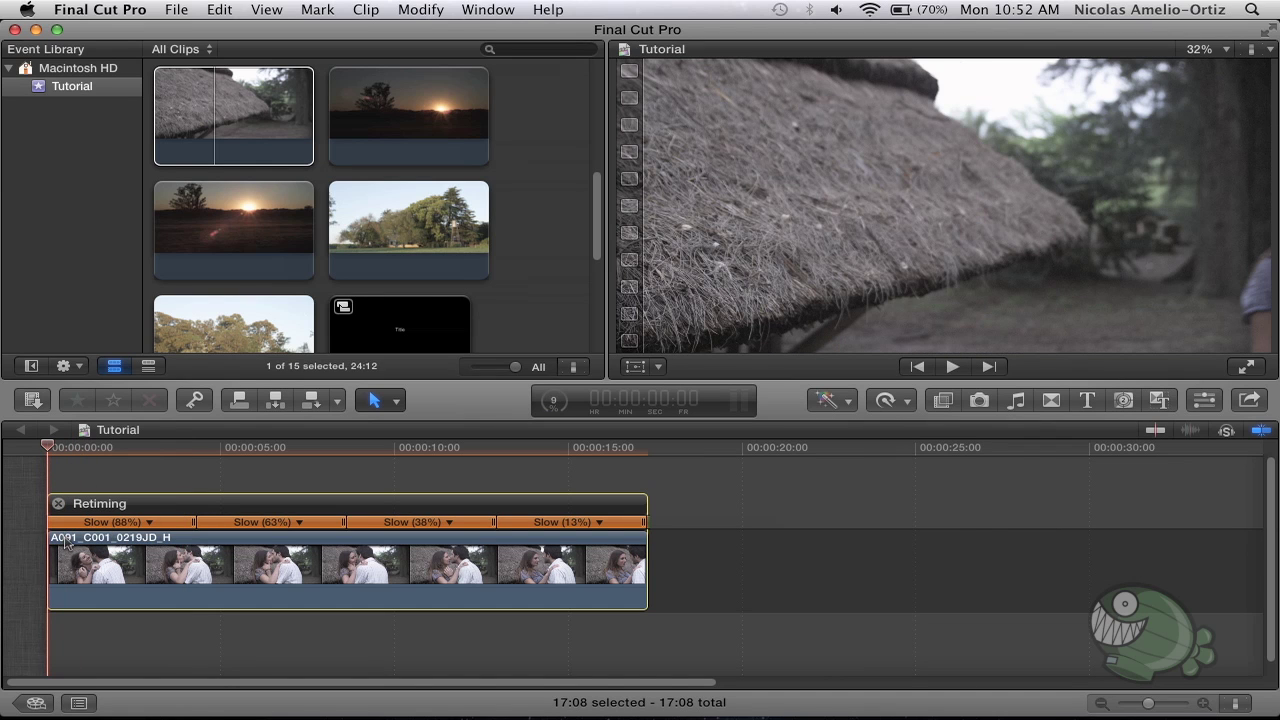
left_click_drag(194, 523, 177, 523)
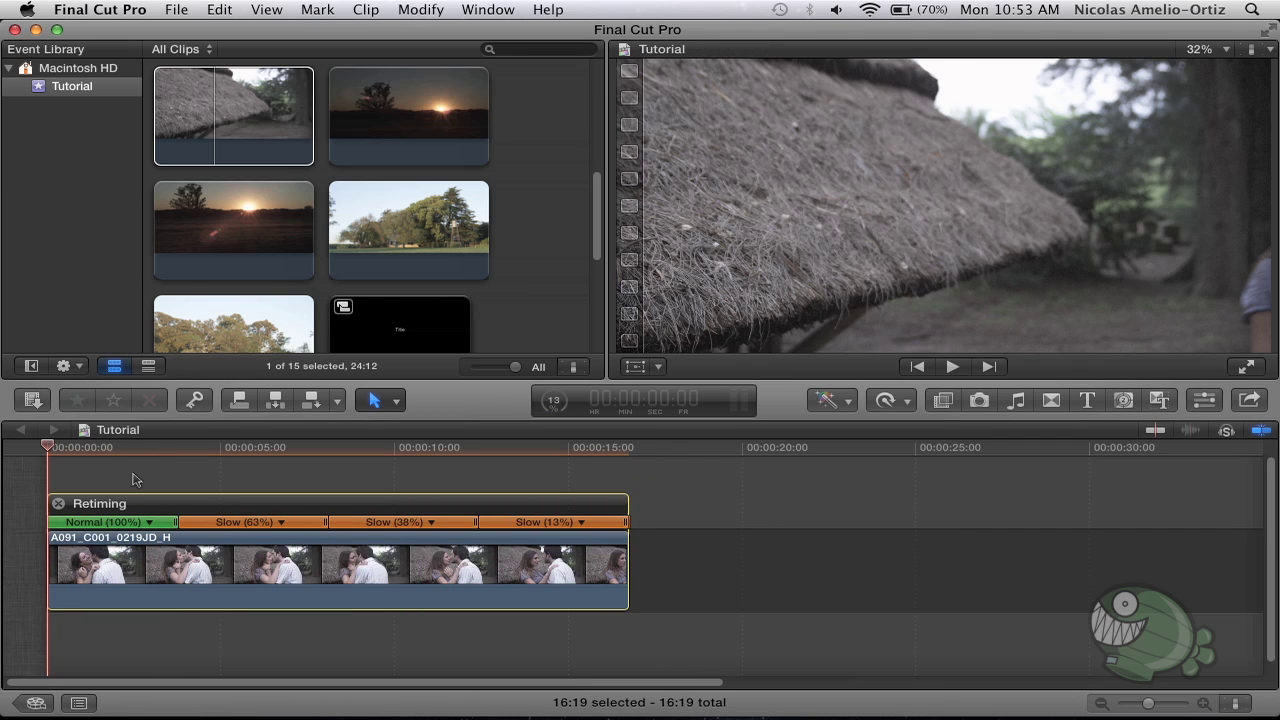
left_click_drag(130, 452, 176, 460)
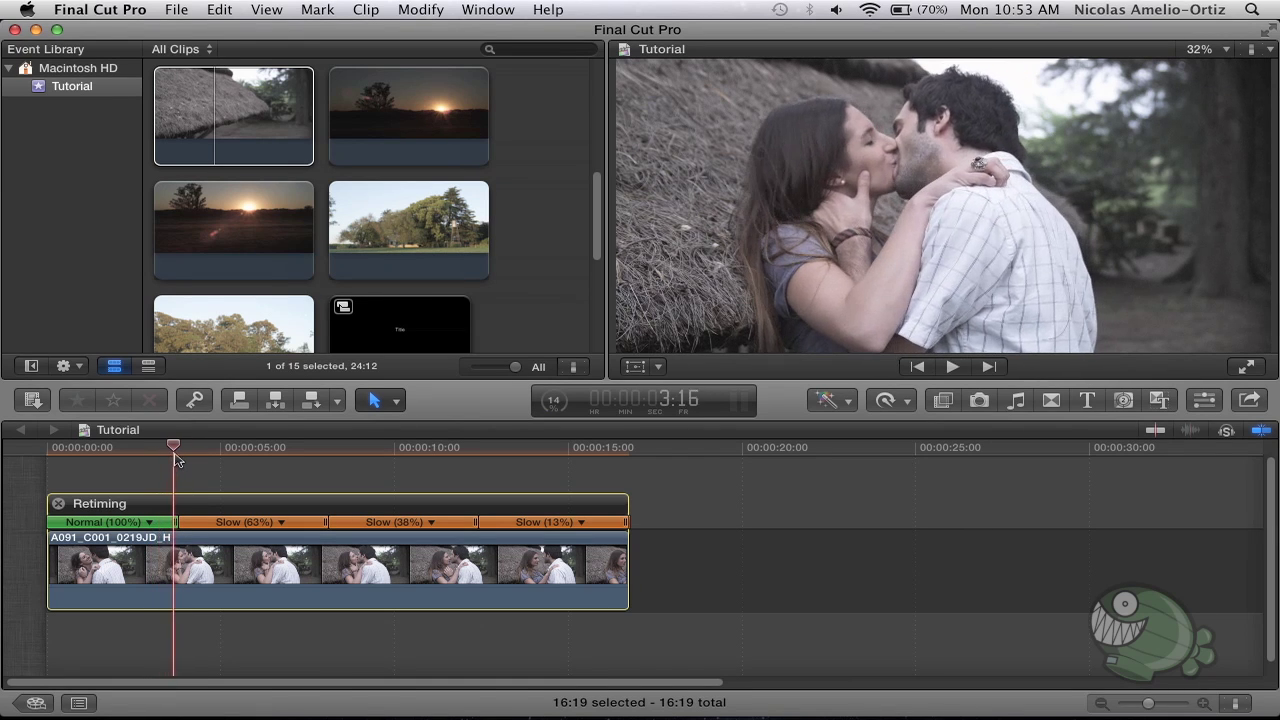
left_click_drag(176, 460, 151, 458)
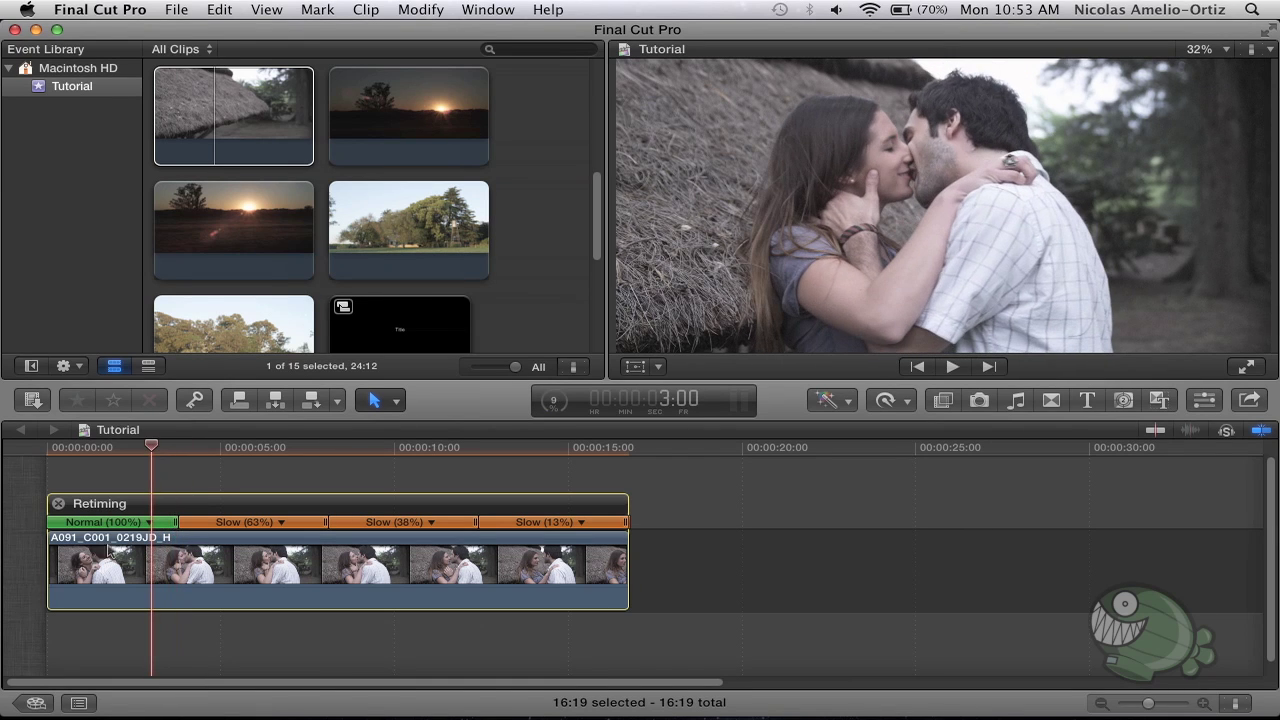
key("space")
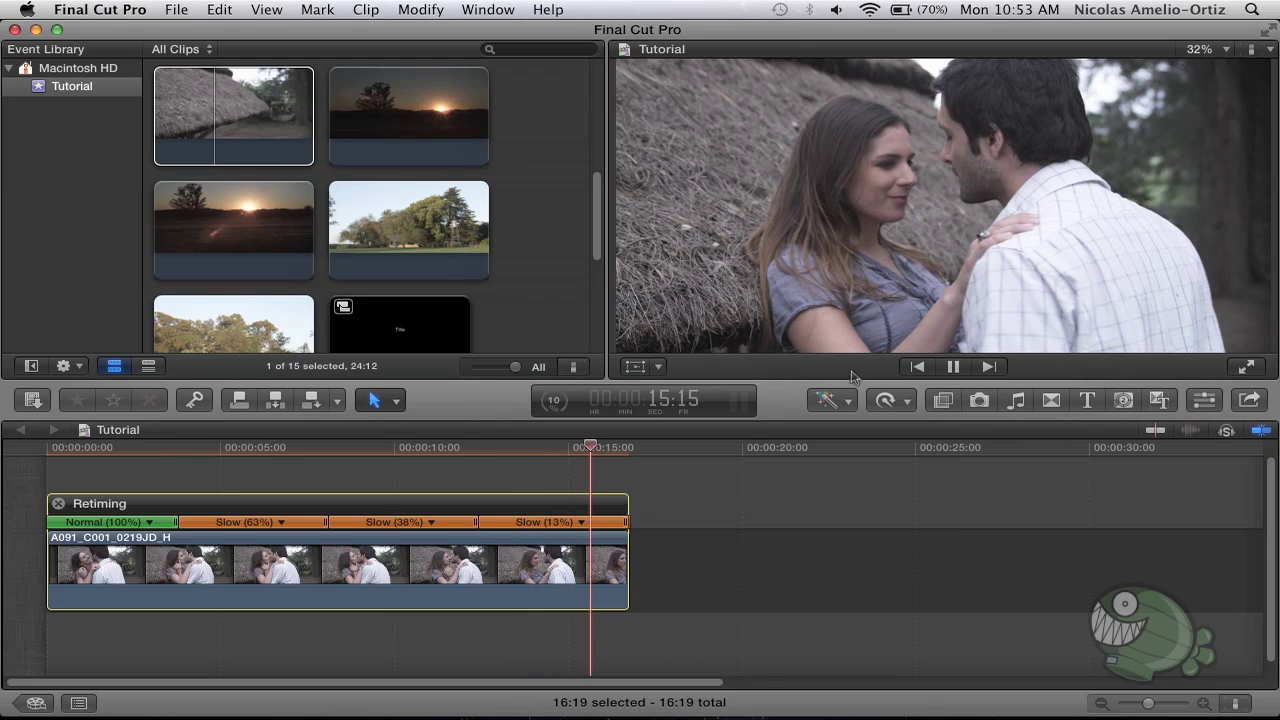
left_click(906, 404)
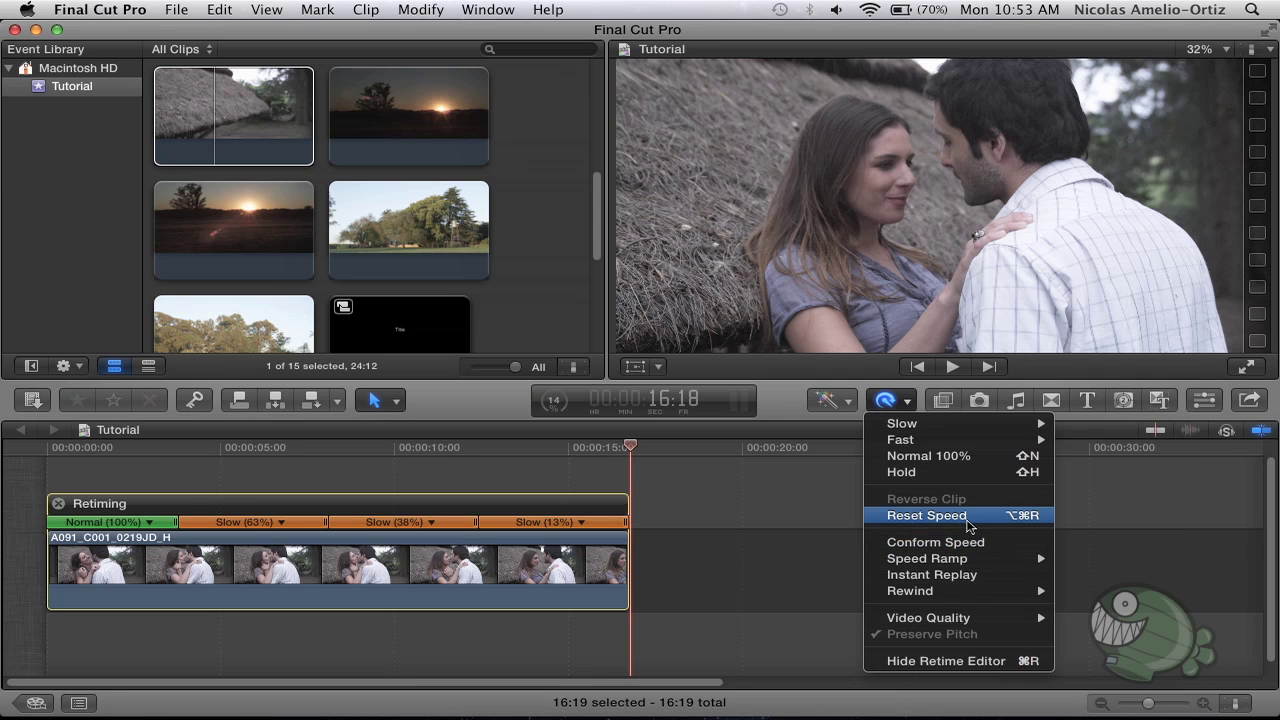
- Reset the clip's speed and apply a Speed Ramp from 0%
left_click(926, 515)
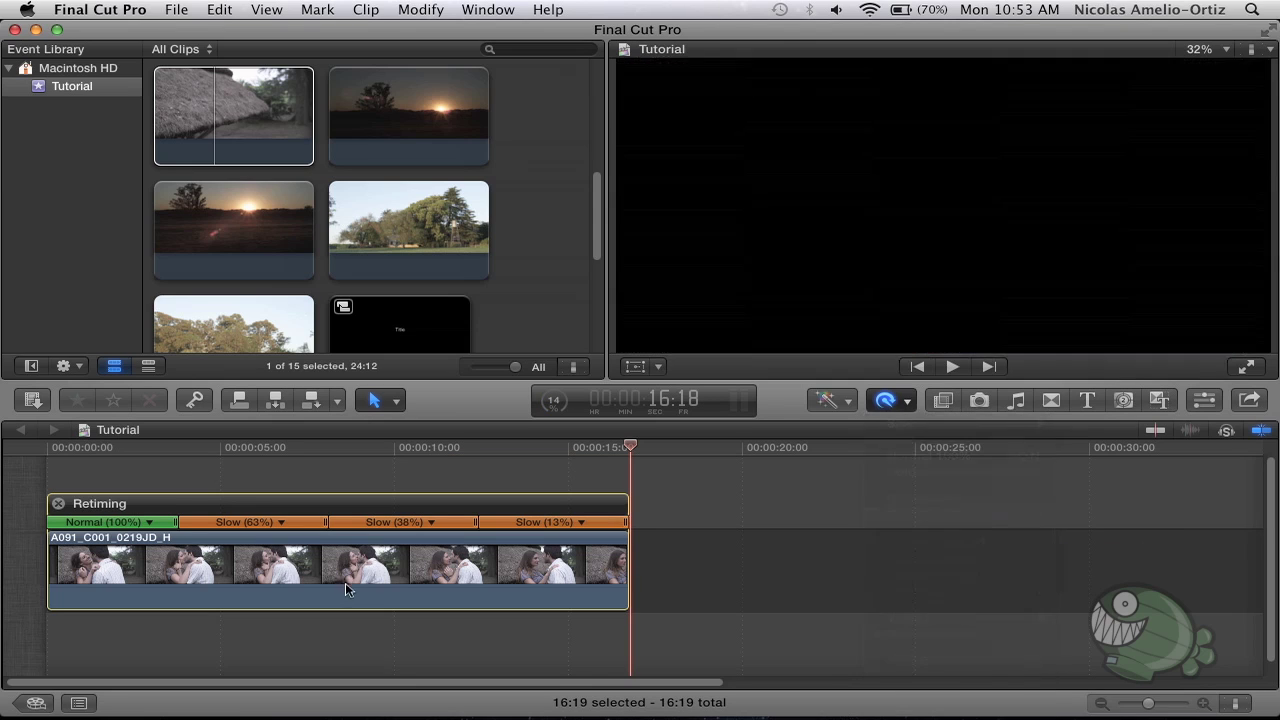
left_click(889, 401)
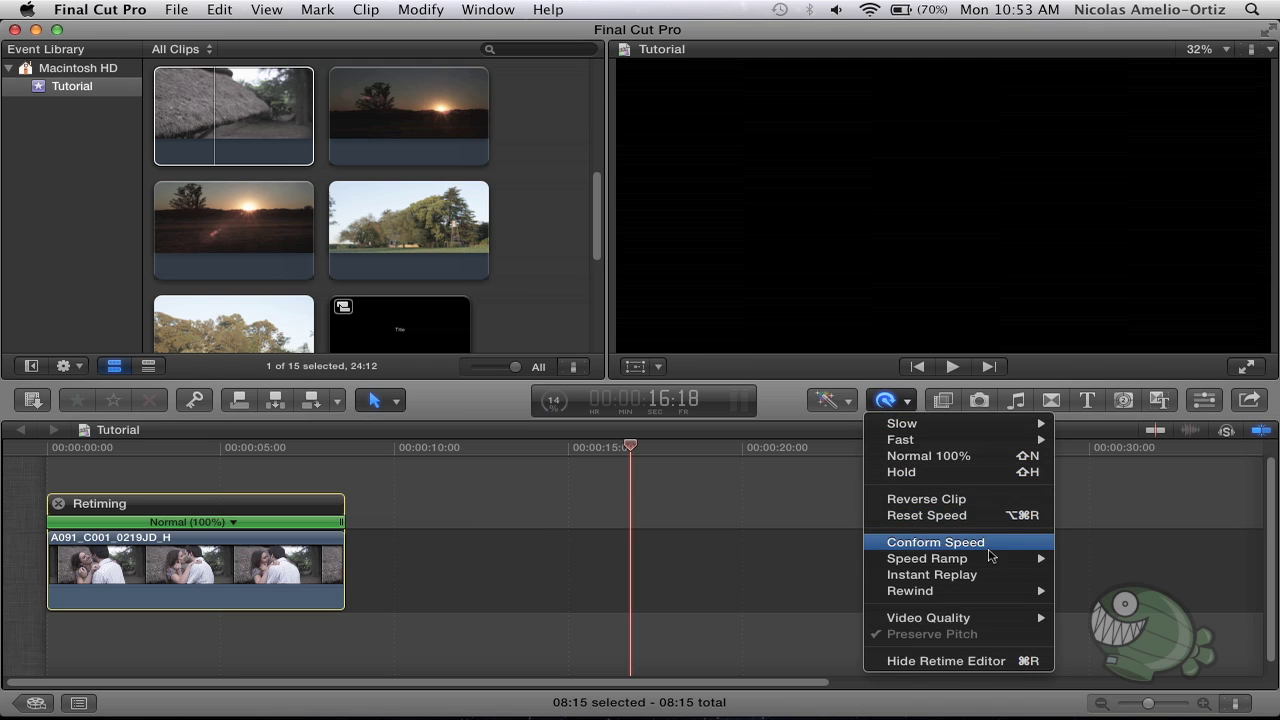
mouse_move(1029, 560)
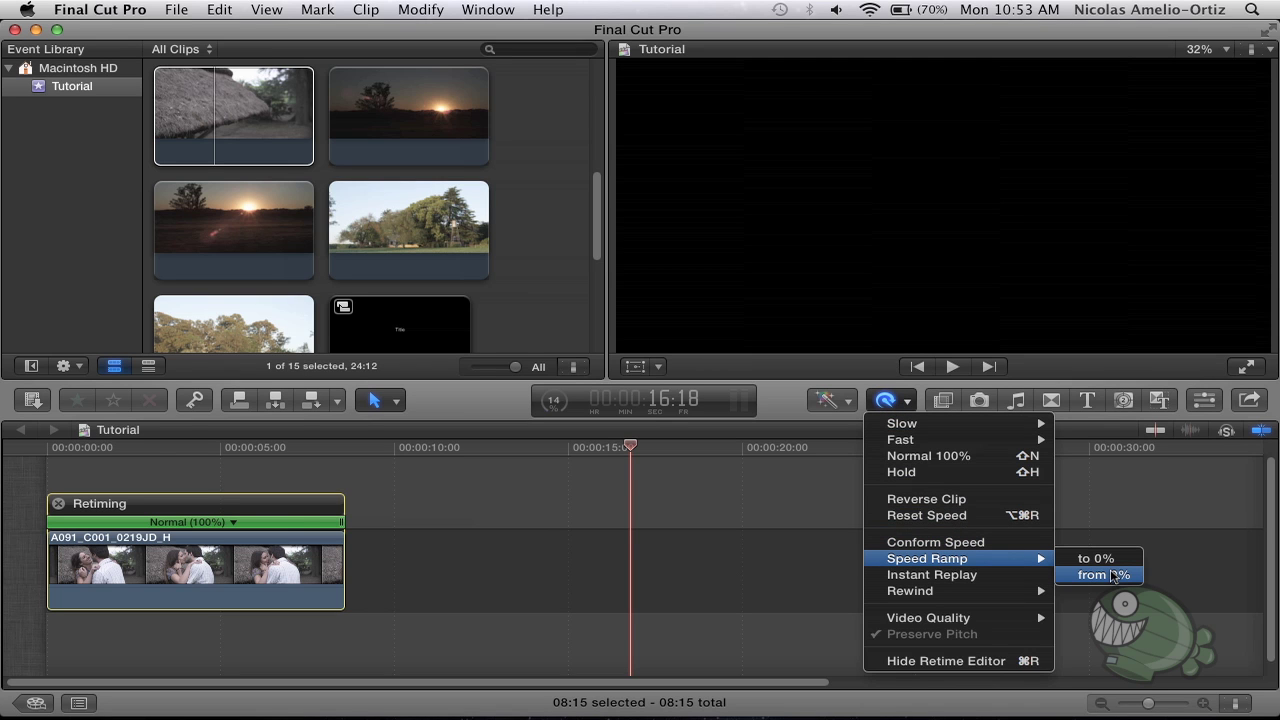
left_click(1114, 575)
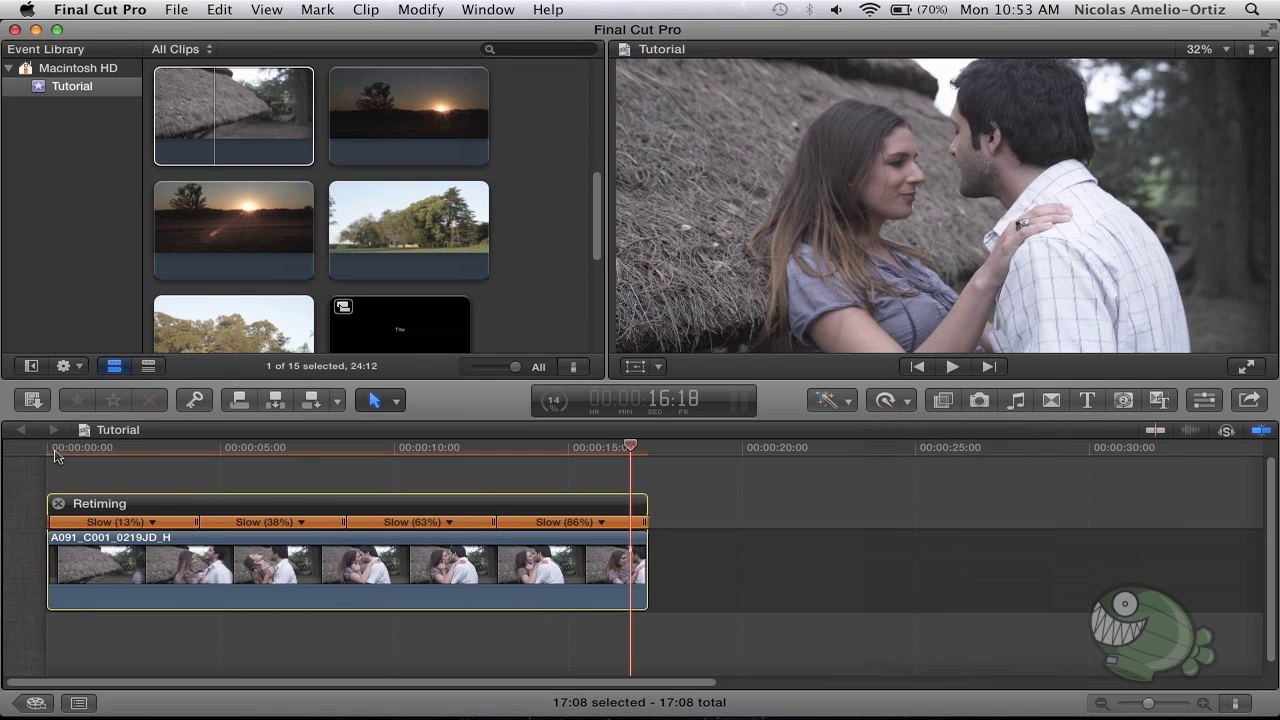
- Play the ramp from the start and stretch the final section to 63%, making the clip 18:22
left_click(51, 455)
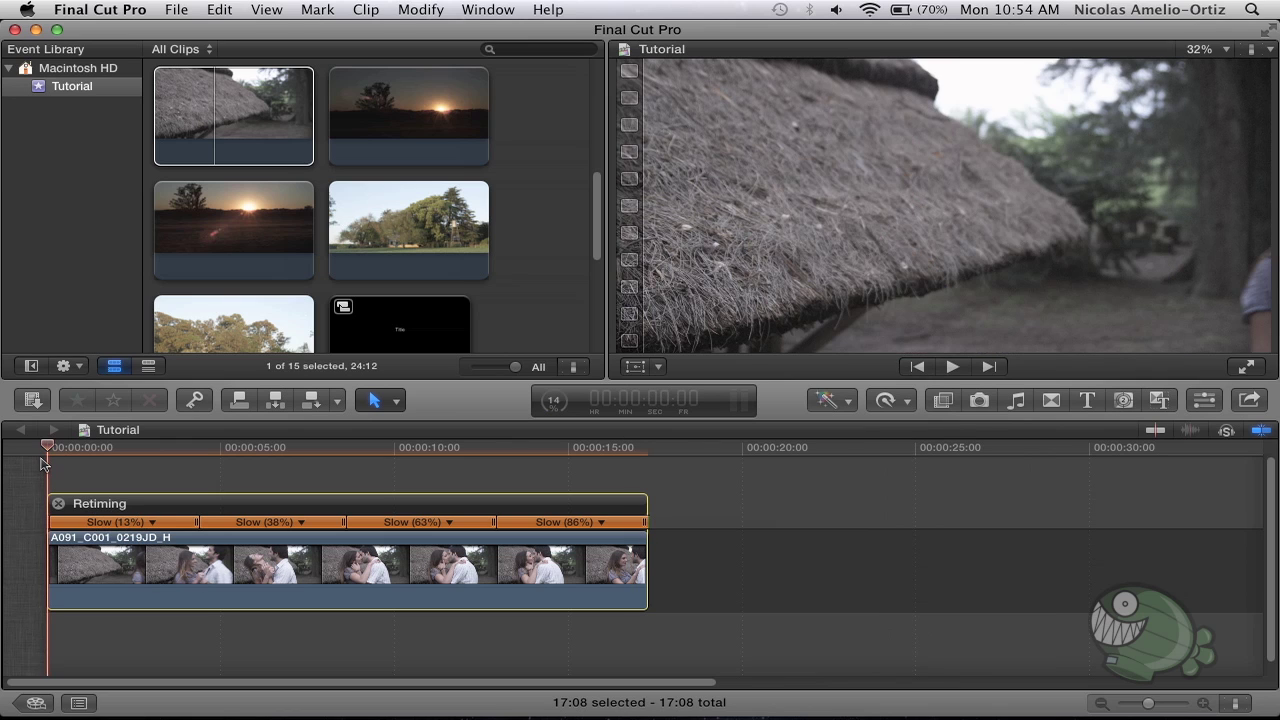
key("space")
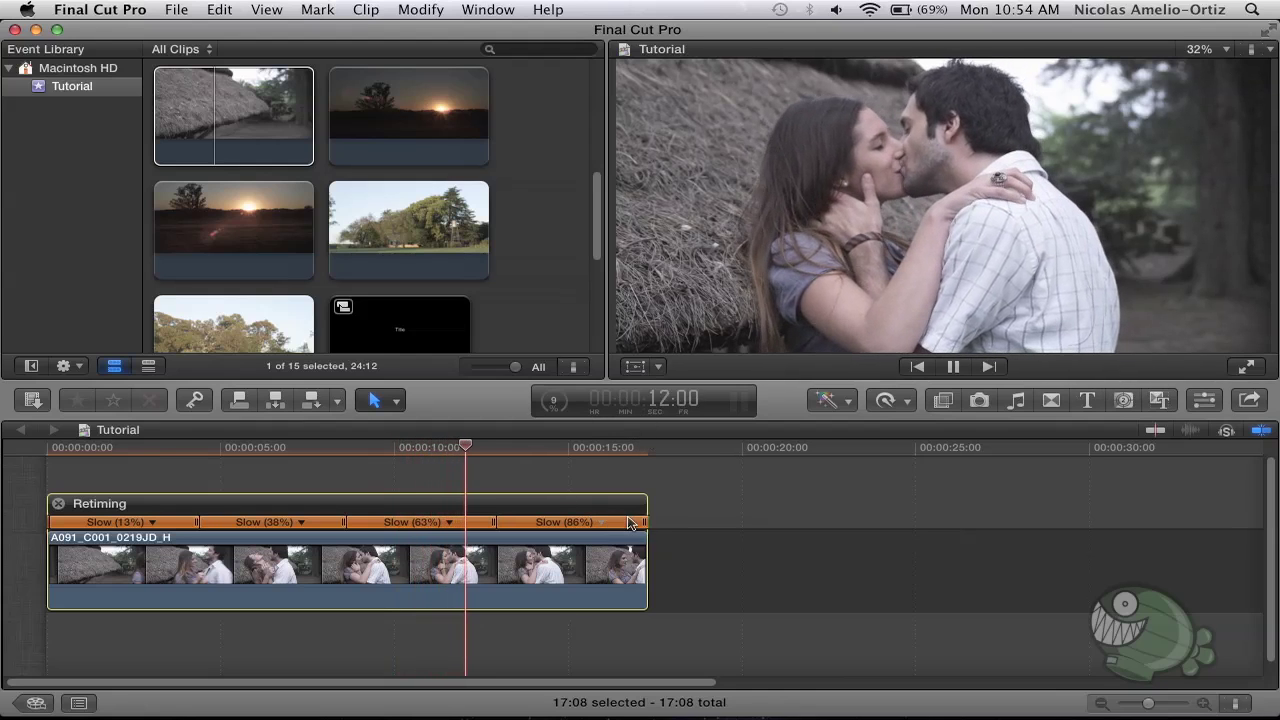
left_click_drag(646, 527, 702, 522)
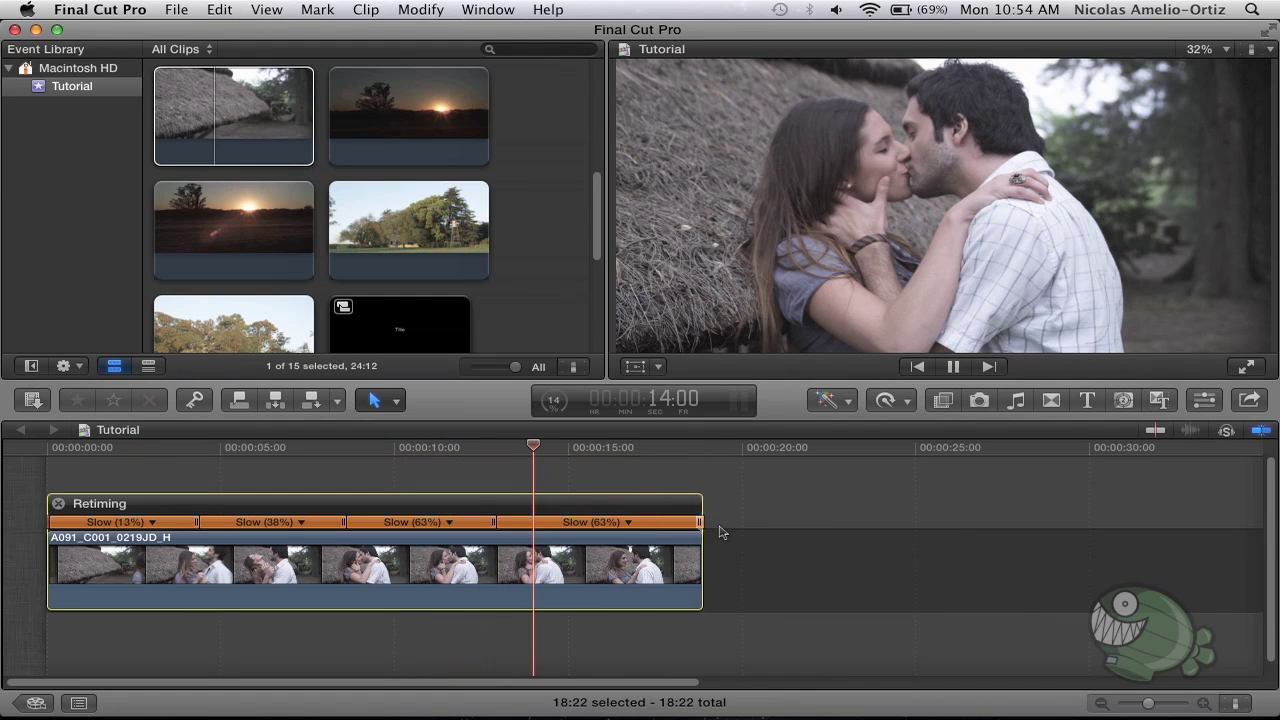
- Change the third and second slow sections to 65% and 44%, shortening the clip to 18:05
key("space")
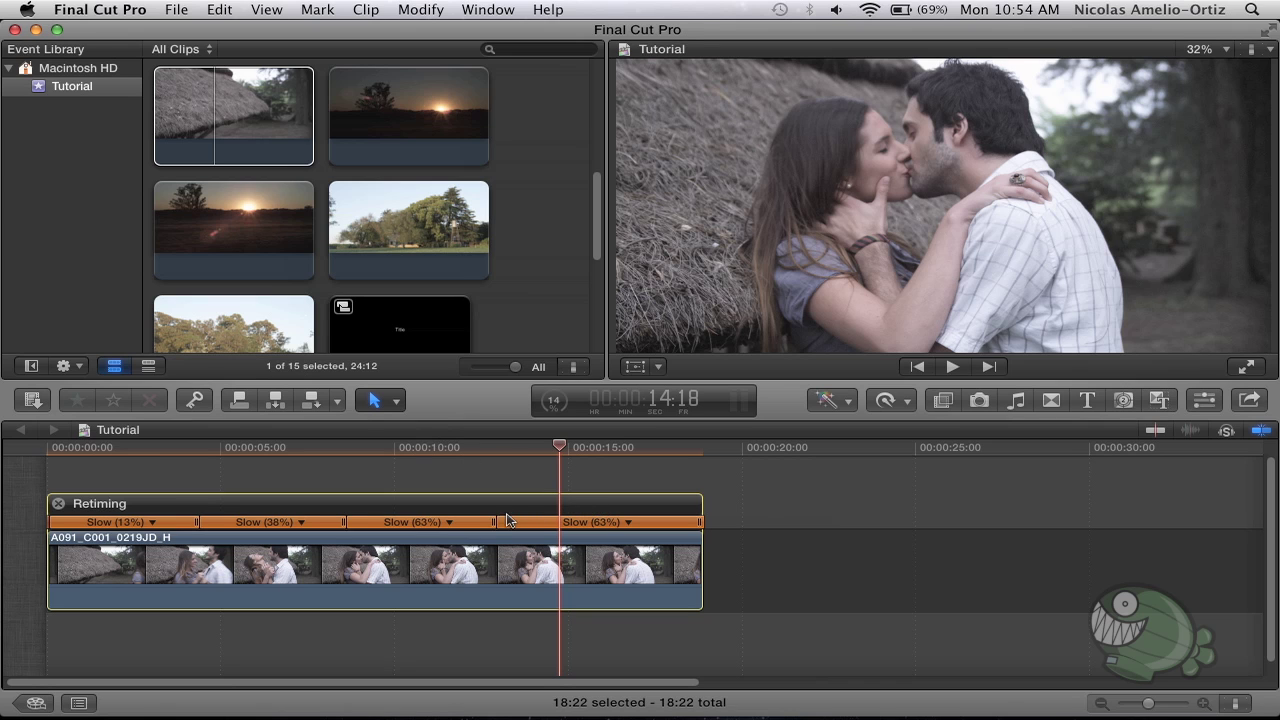
left_click_drag(496, 527, 490, 527)
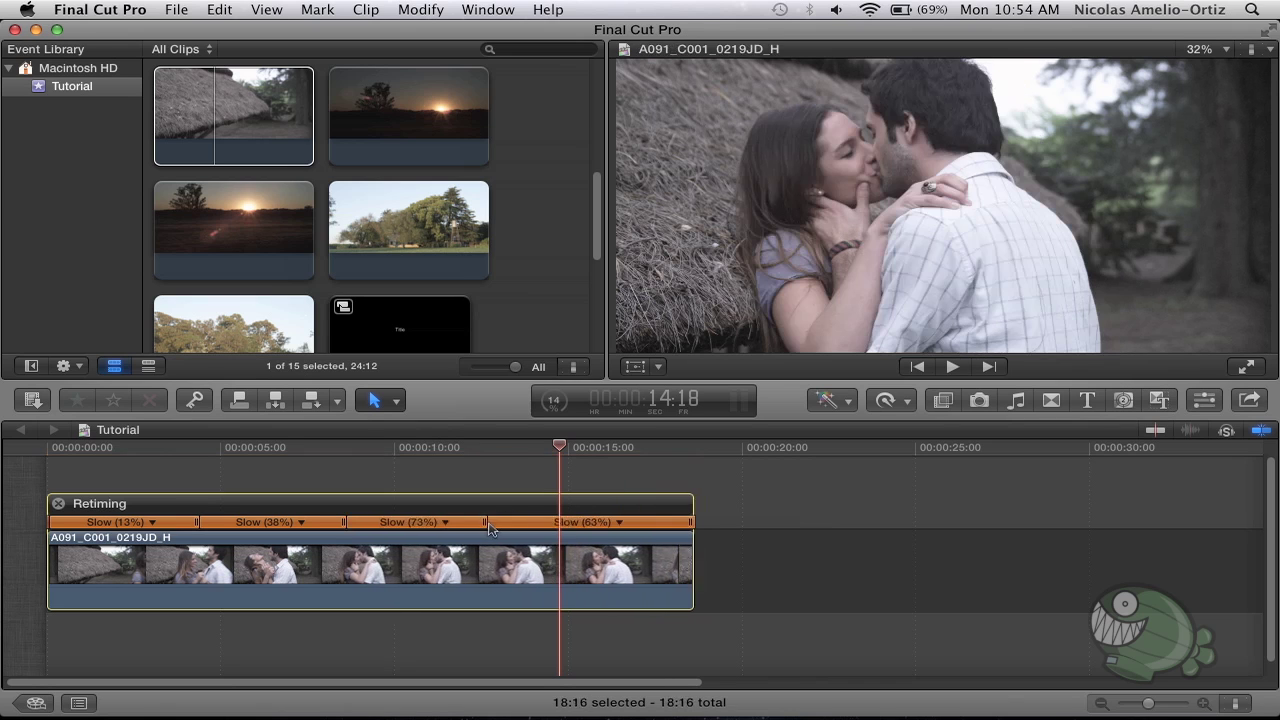
left_click_drag(341, 527, 325, 527)
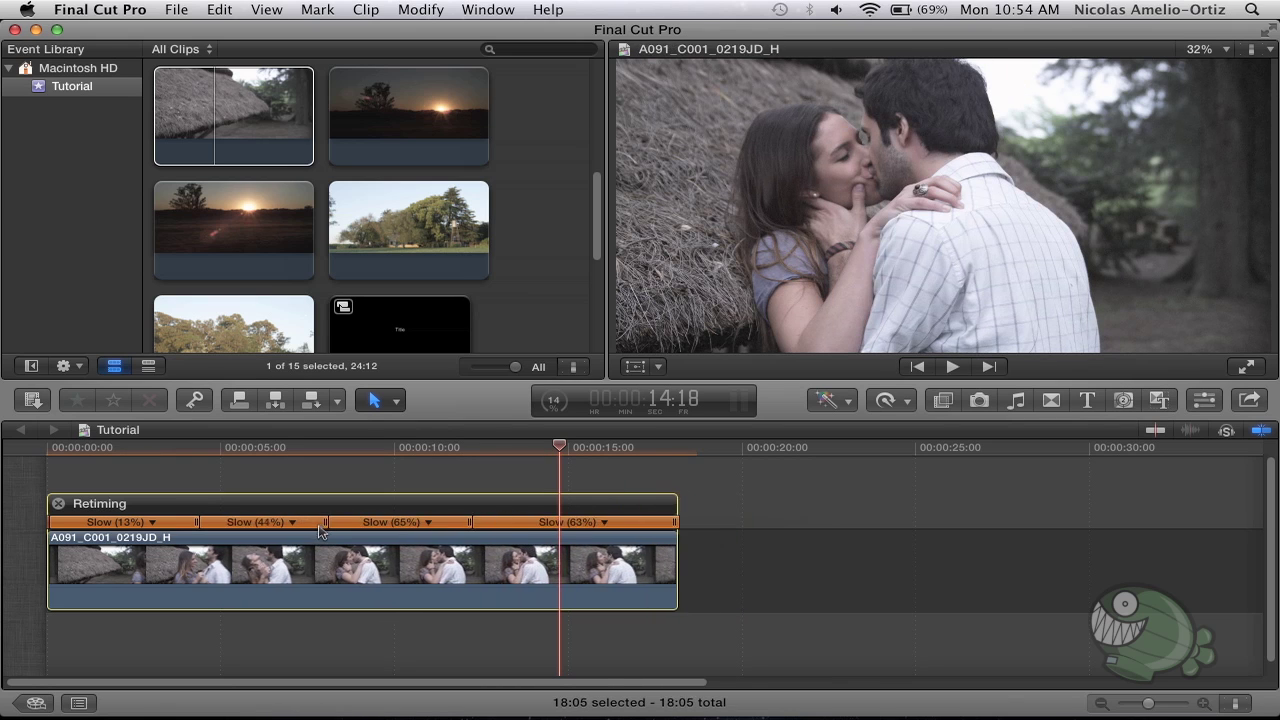
key("Home")
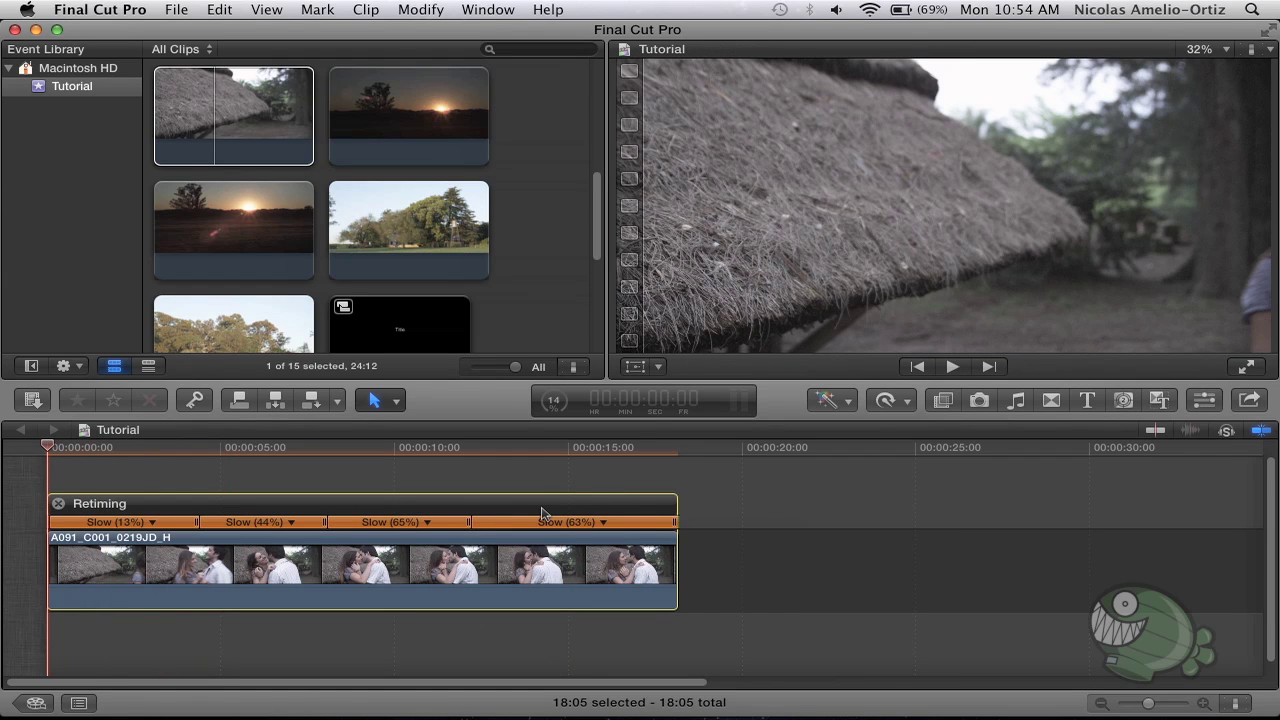
left_click(903, 402)
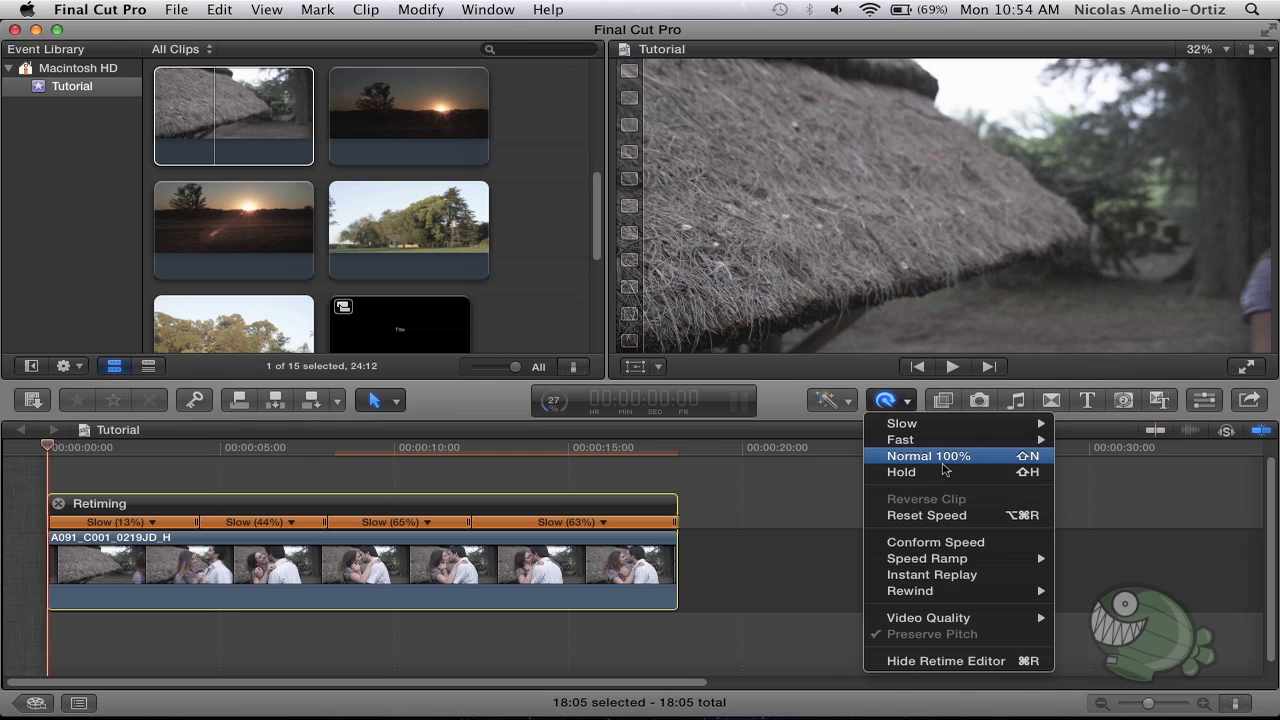
- Return the whole clip to Normal 100% speed and add an Instant Replay after it
left_click(943, 466)
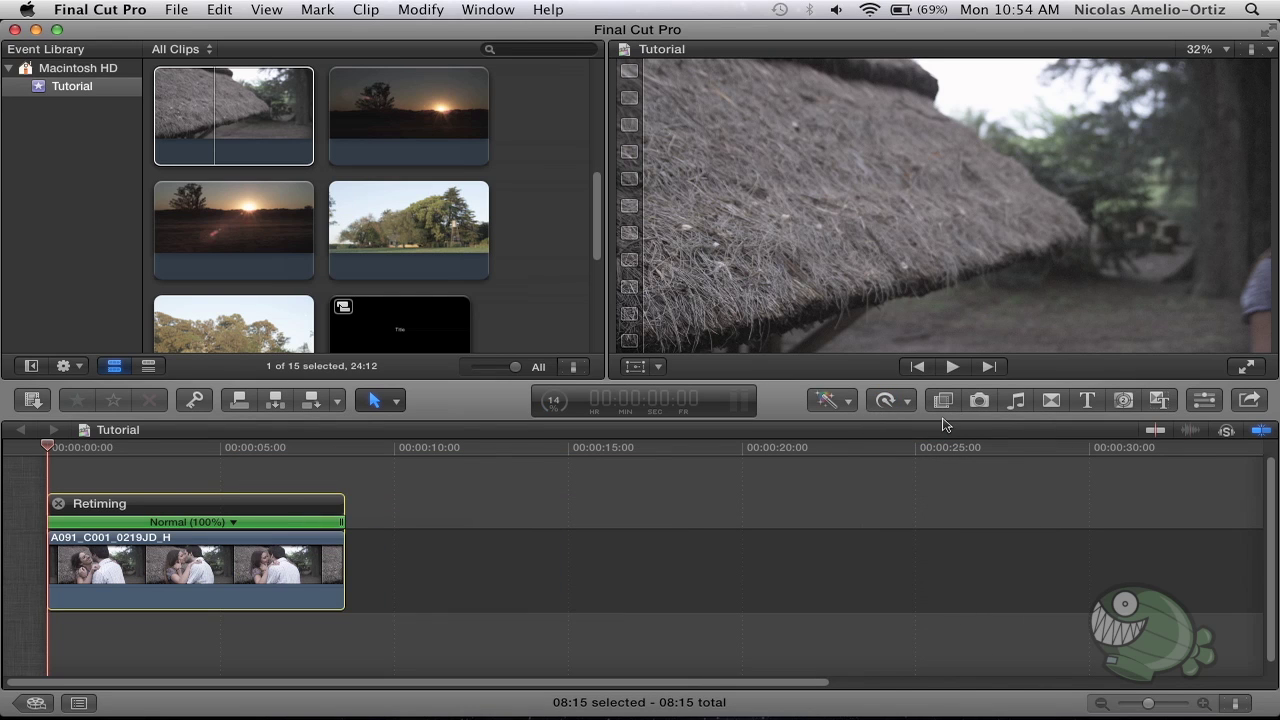
left_click(894, 401)
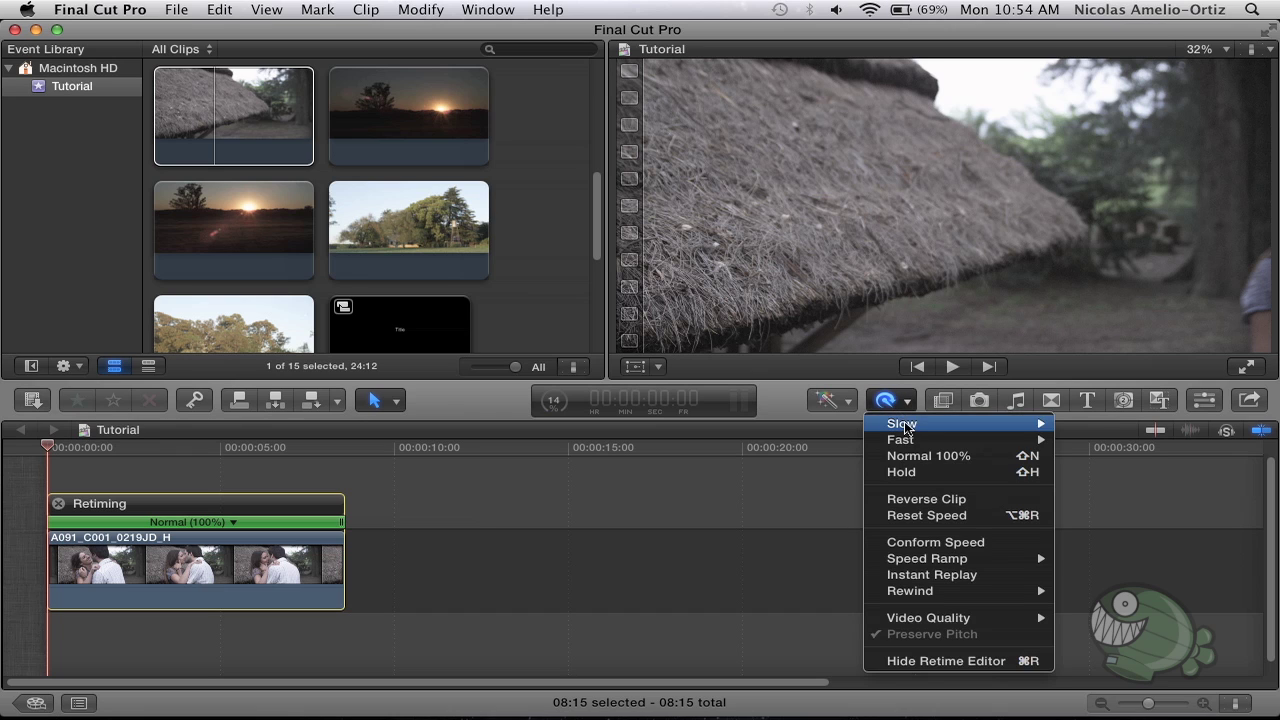
mouse_move(924, 563)
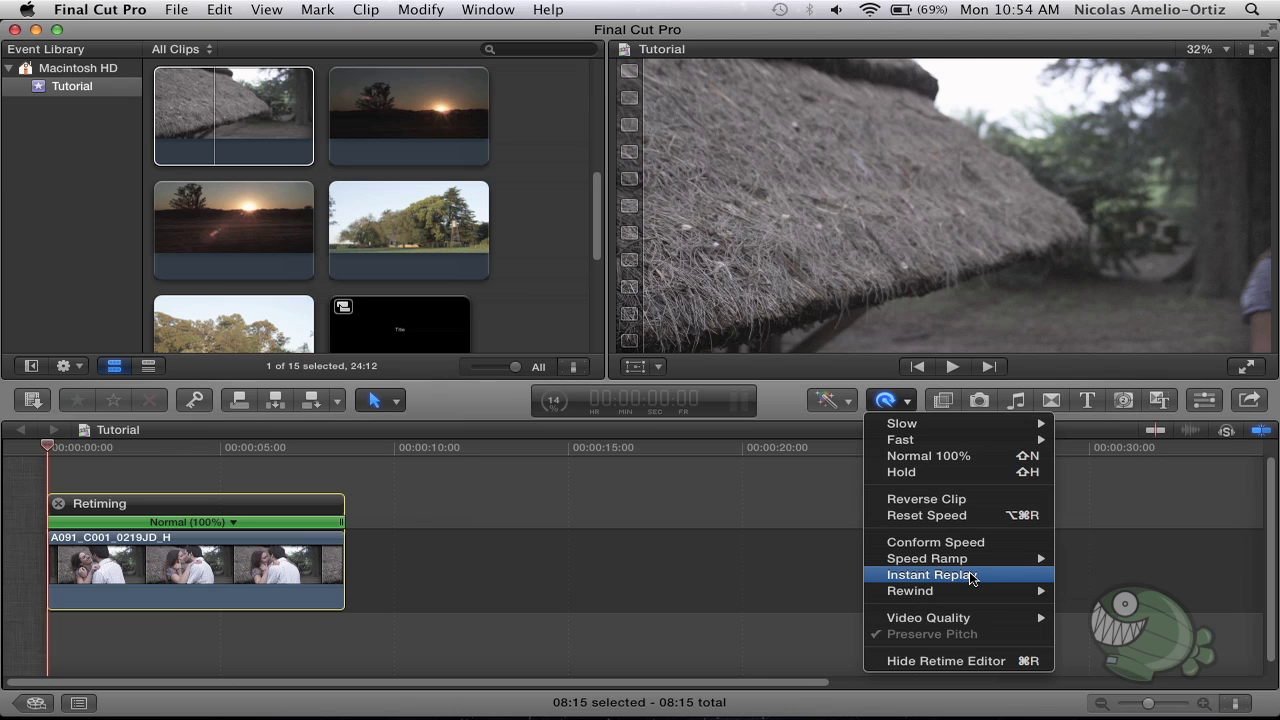
left_click(928, 575)
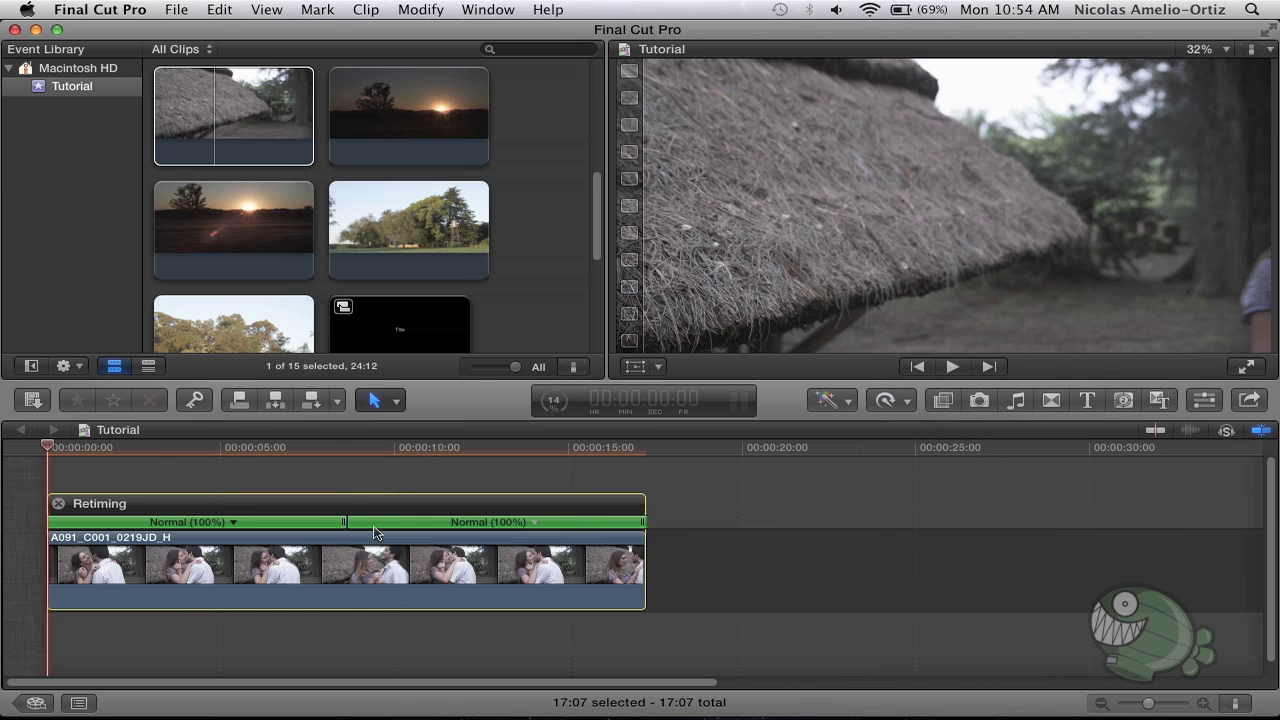
- Scrub through the clip between about 3 and 13 seconds to preview the replay
left_click_drag(287, 450, 503, 677)
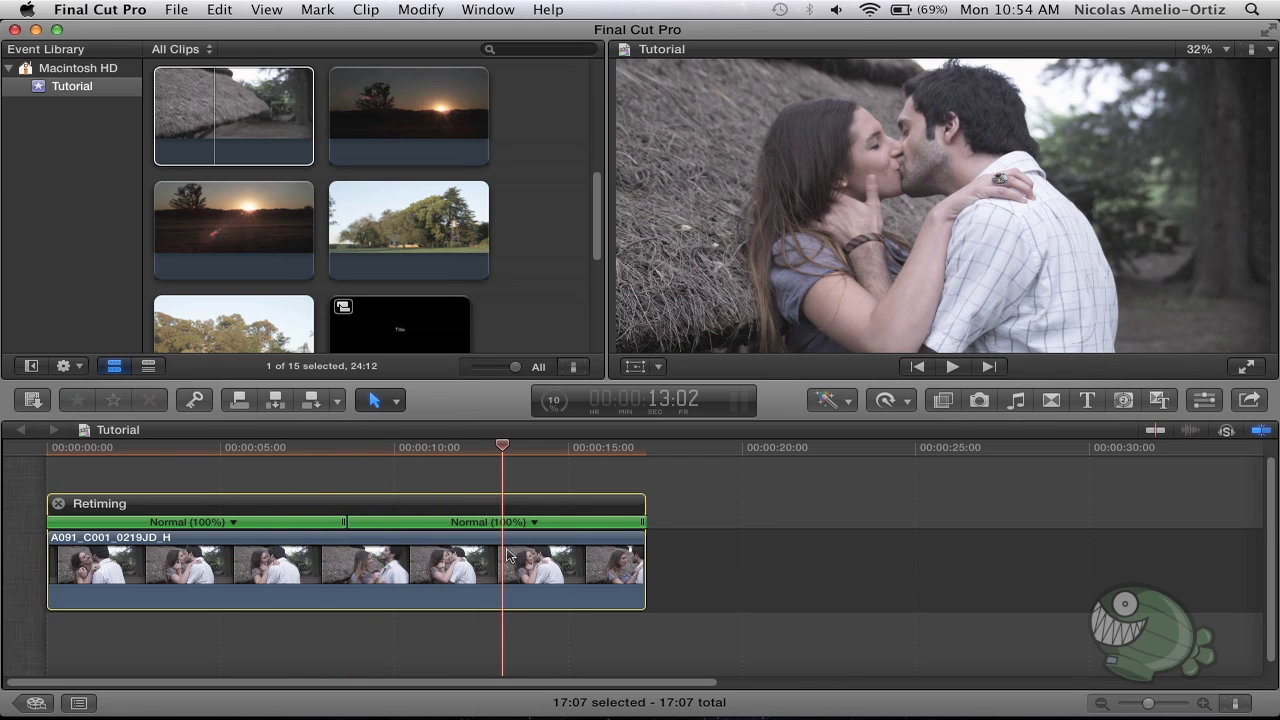
left_click(291, 460)
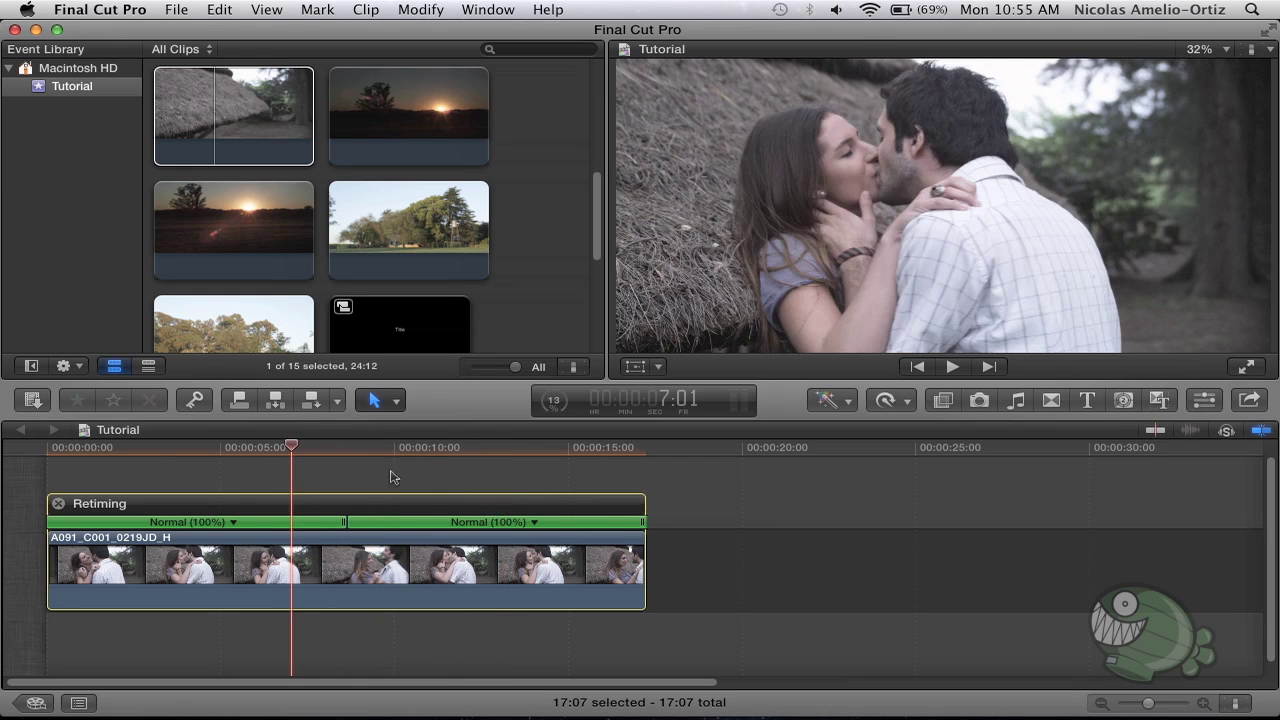
left_click_drag(286, 459, 174, 459)
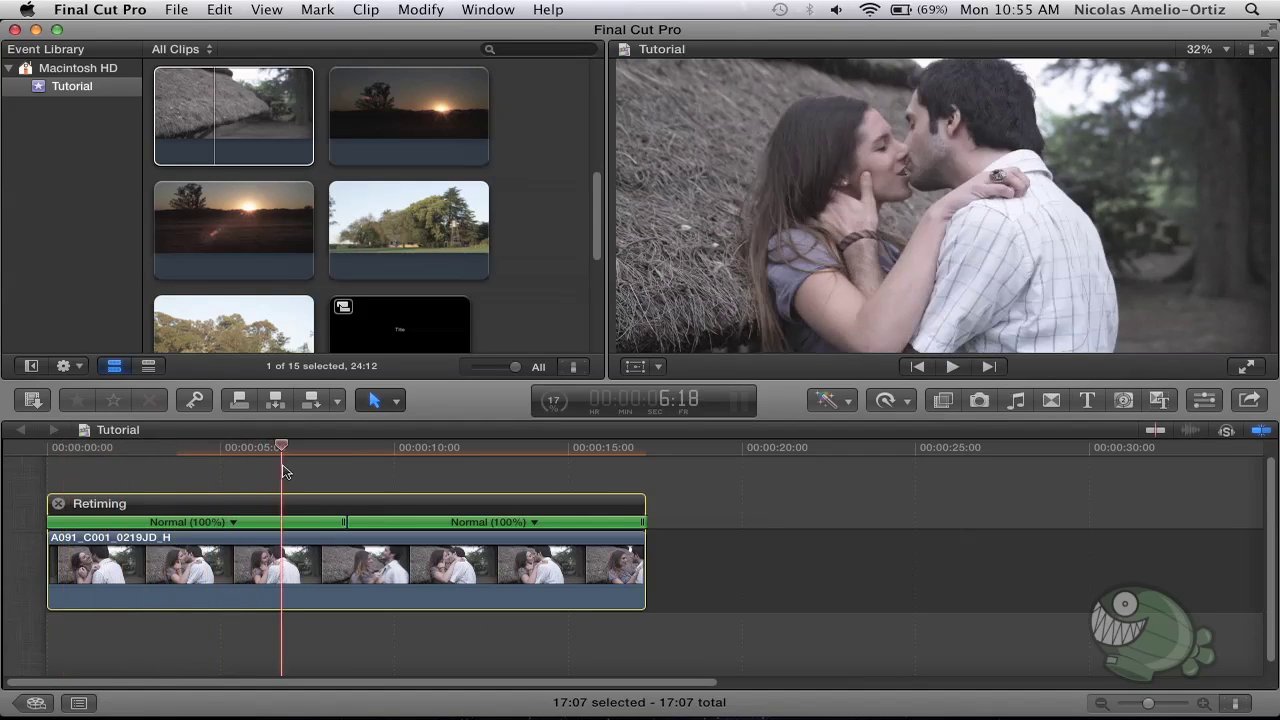
left_click_drag(175, 459, 283, 459)
left_click_drag(155, 452, 294, 452)
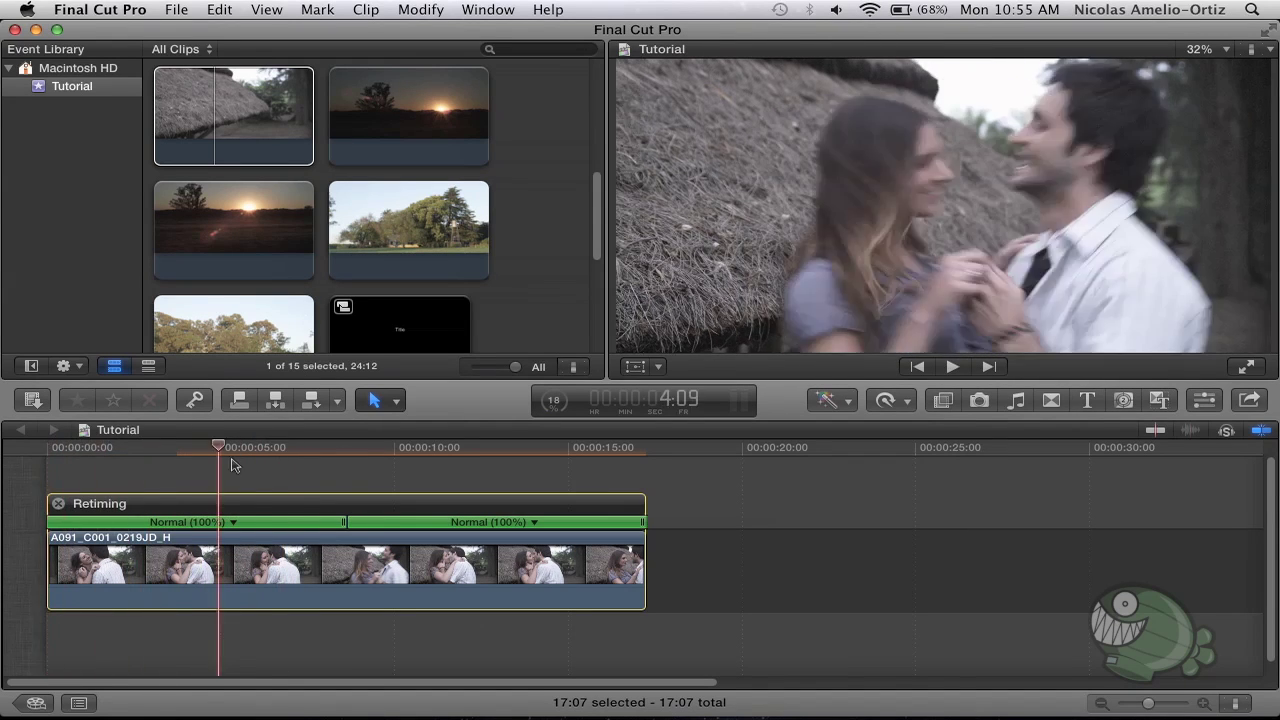
- Slow the replay section to 47%, stretching the clip to 27:01, and play it back
left_click_drag(643, 530, 983, 530)
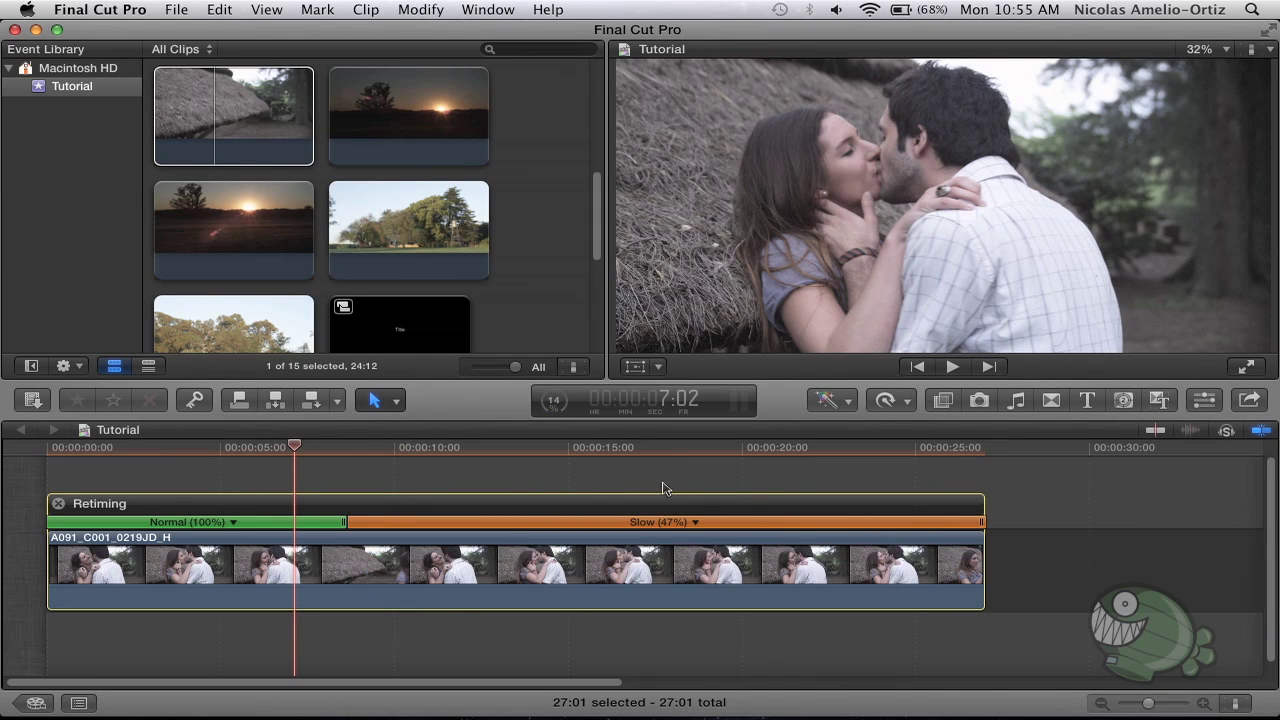
left_click(237, 453)
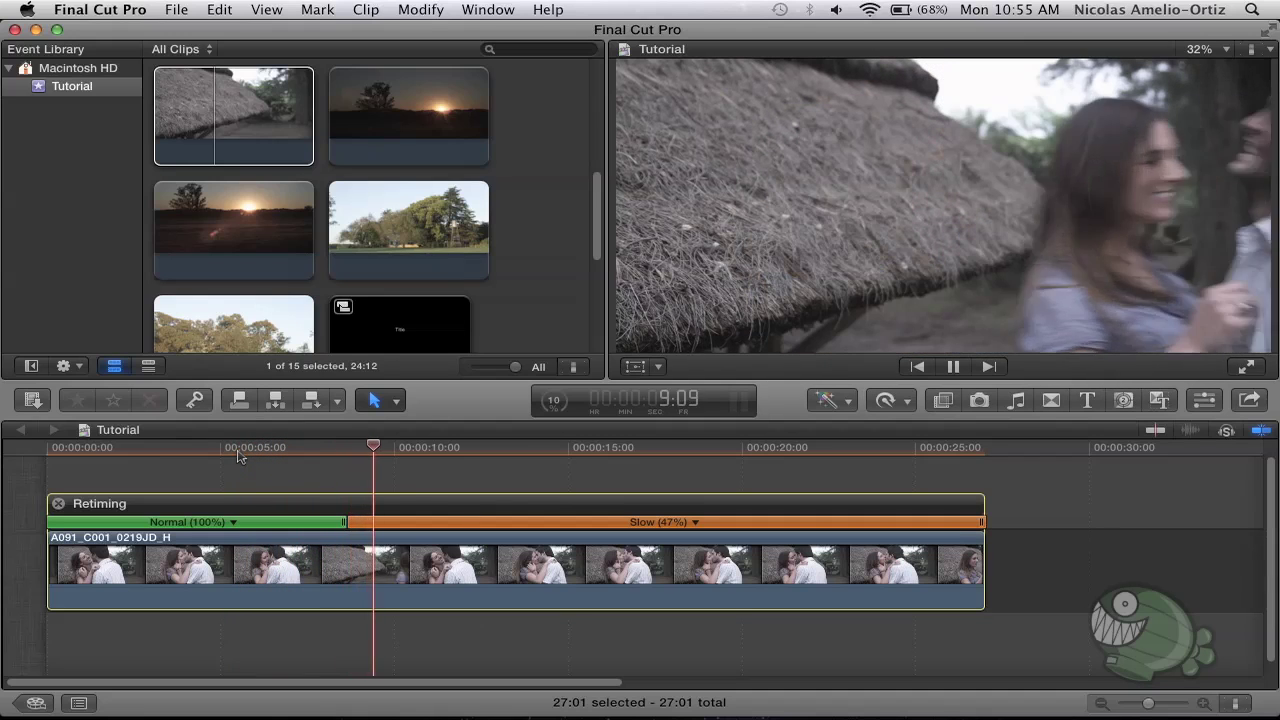
key("space")
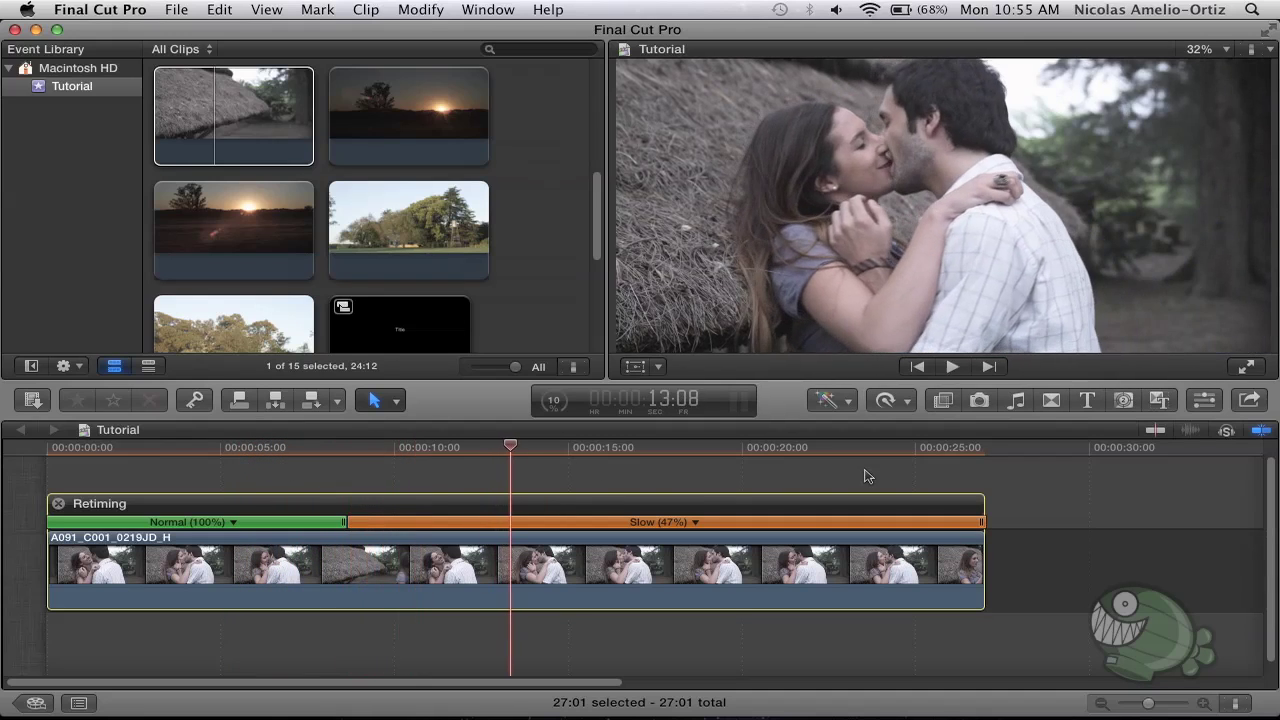
left_click(903, 408)
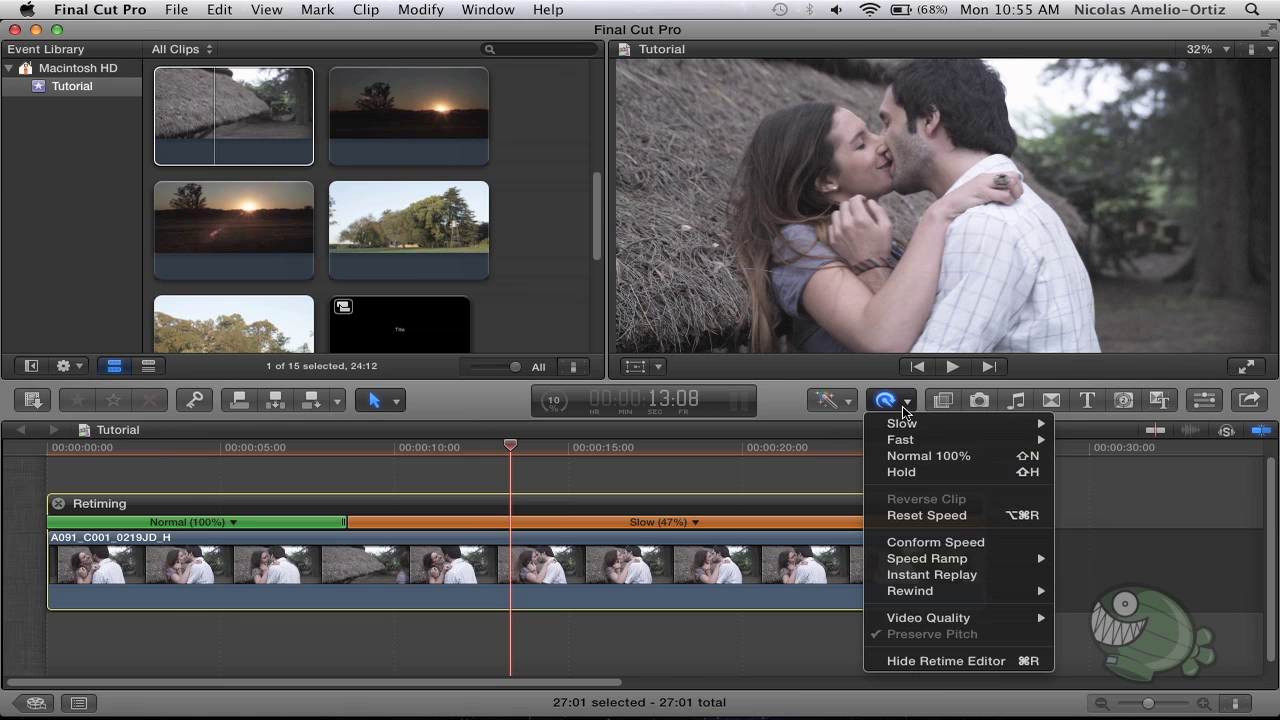
- Reset the clip's speed and add a 4x Rewind section
left_click(915, 516)
left_click(888, 404)
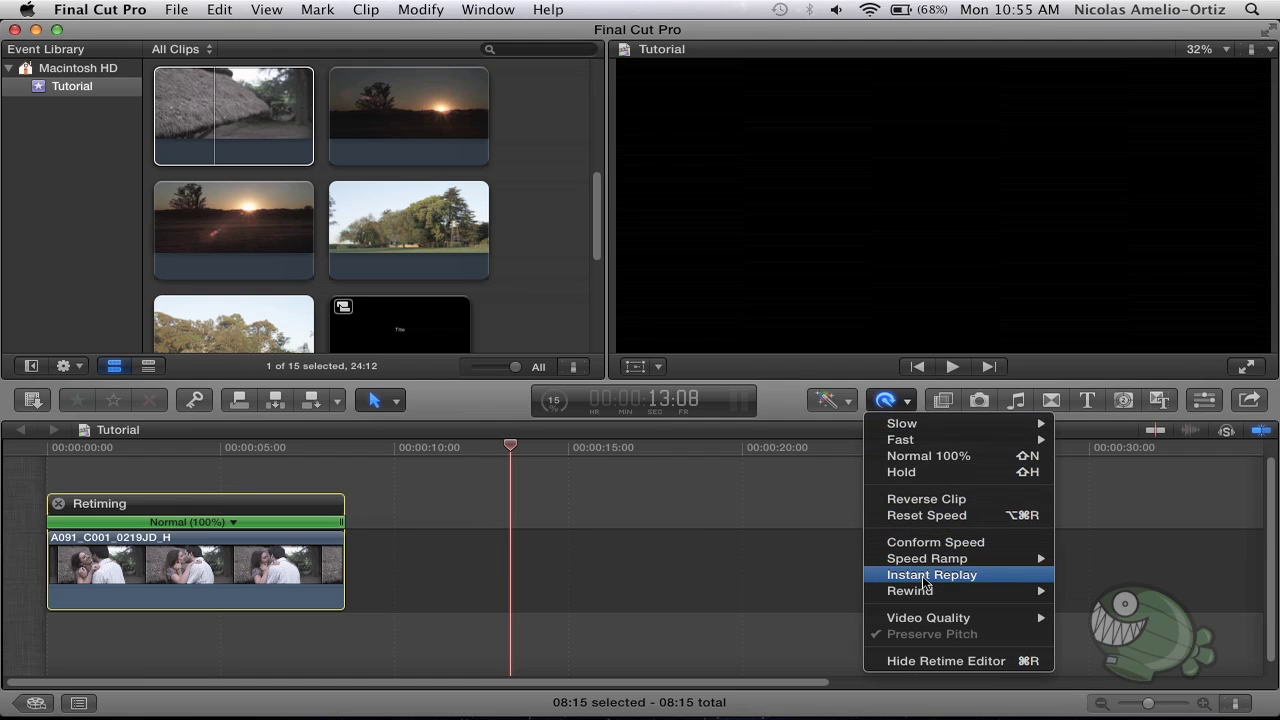
mouse_move(920, 588)
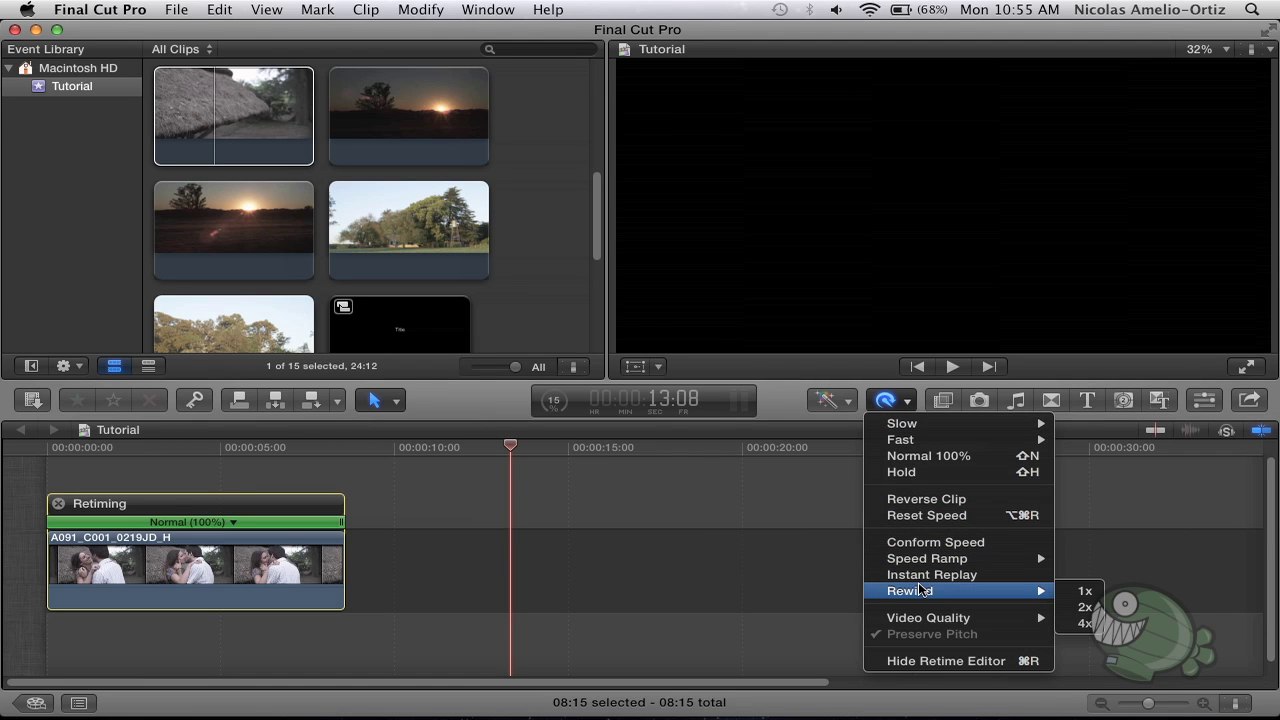
left_click(1085, 625)
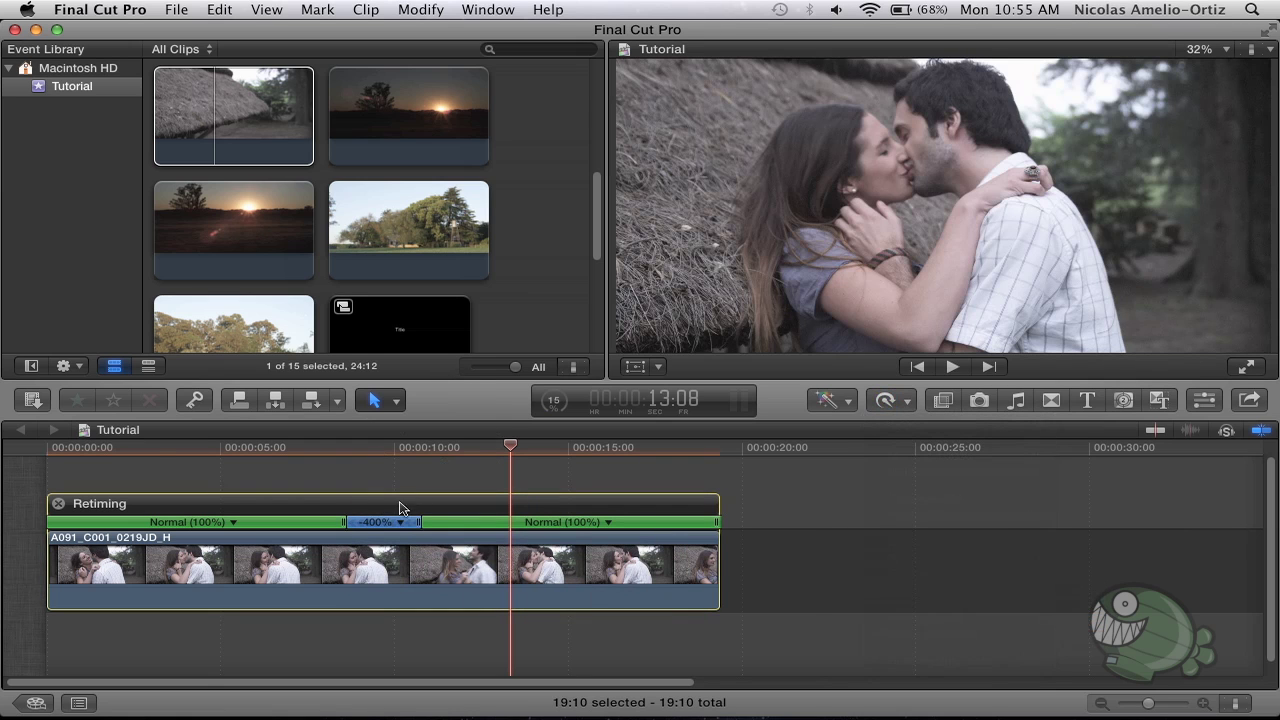
- Play and scrub through the rewind and repeat sections to review the 19:10 result
left_click_drag(135, 455, 319, 452)
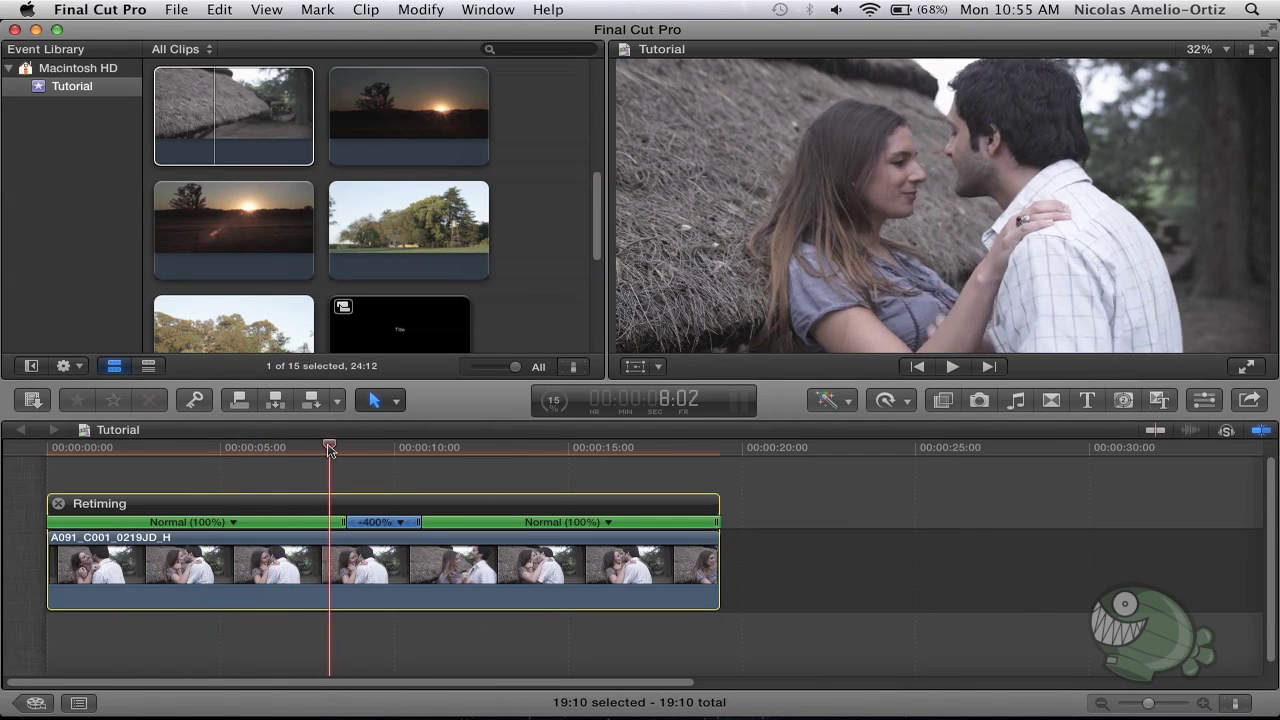
left_click_drag(319, 452, 312, 452)
key("space")
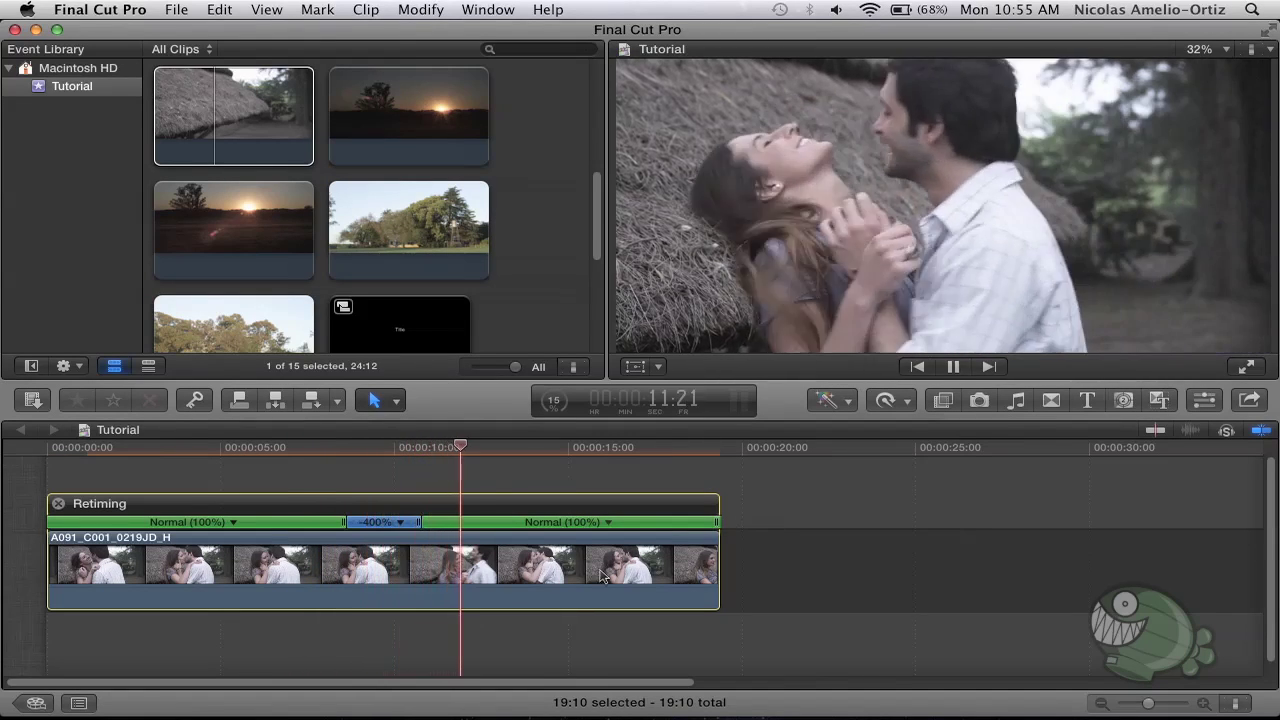
key("space")
mouse_move(488, 448)
left_mouse_down()
mouse_move(390, 460)
mouse_move(411, 462)
left_mouse_up()
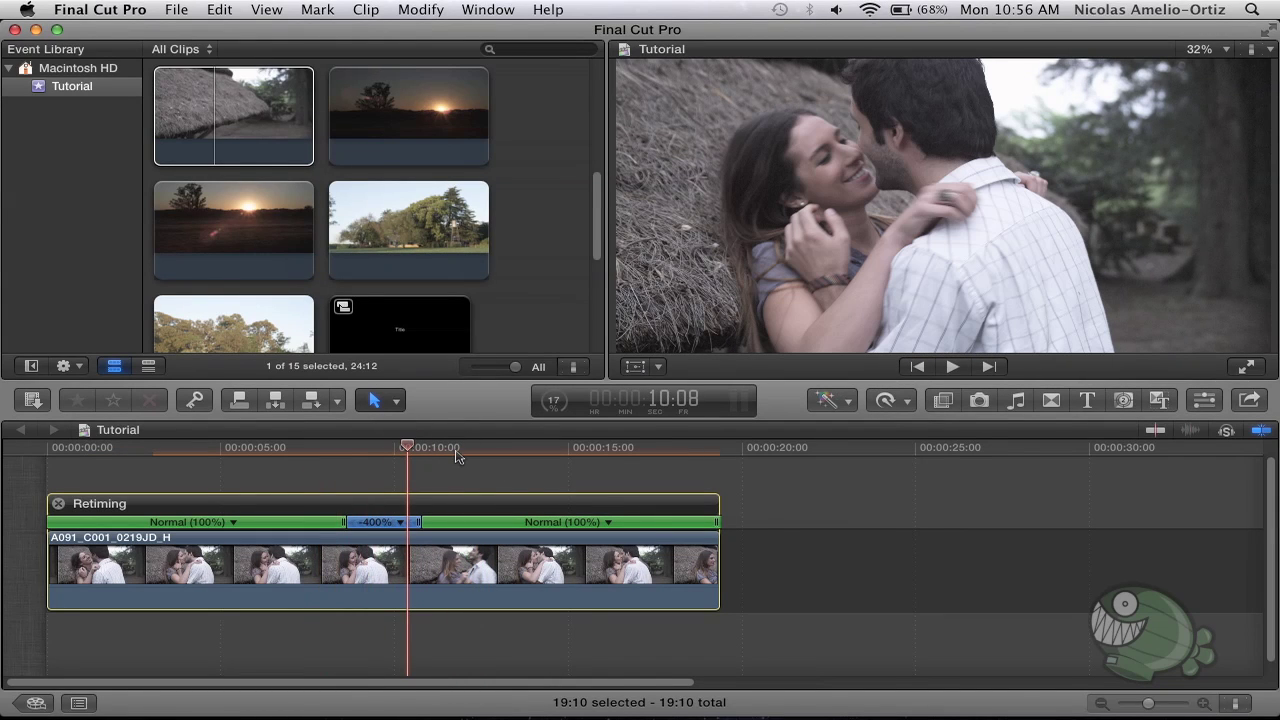
left_click_drag(456, 456, 308, 468)
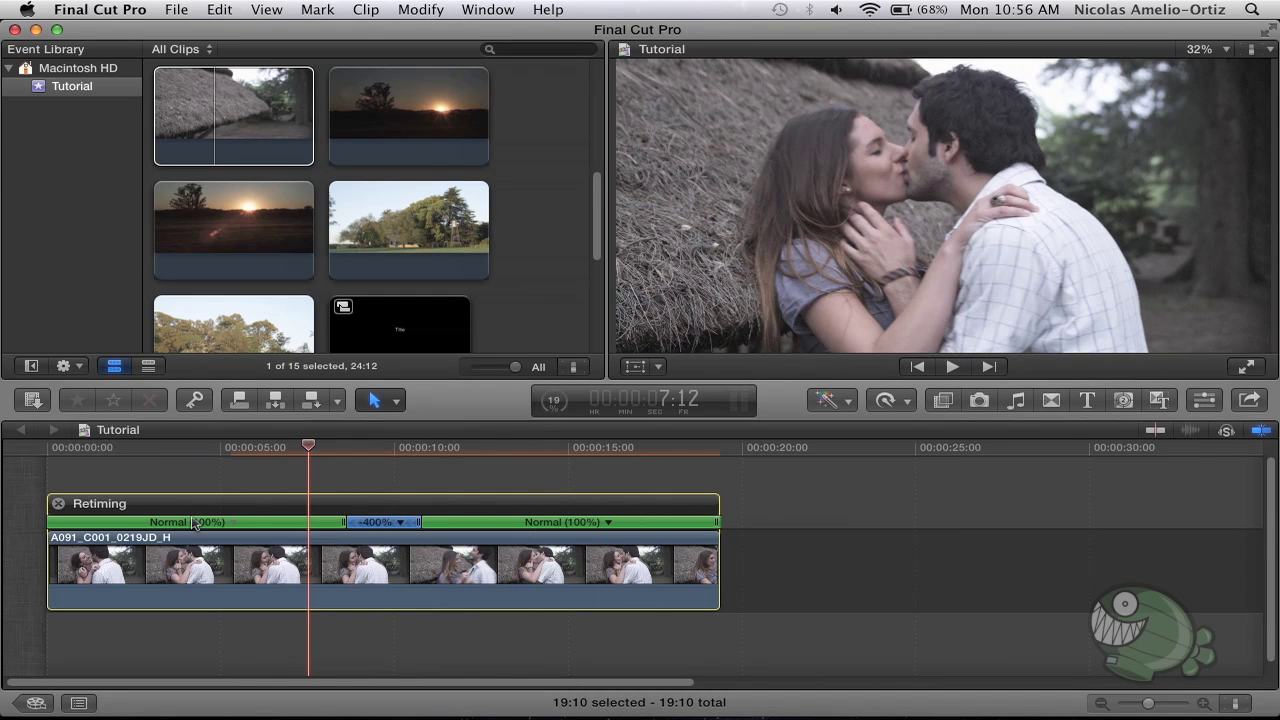
mouse_move(62, 459)
left_mouse_down()
mouse_move(567, 478)
mouse_move(587, 490)
left_mouse_up()
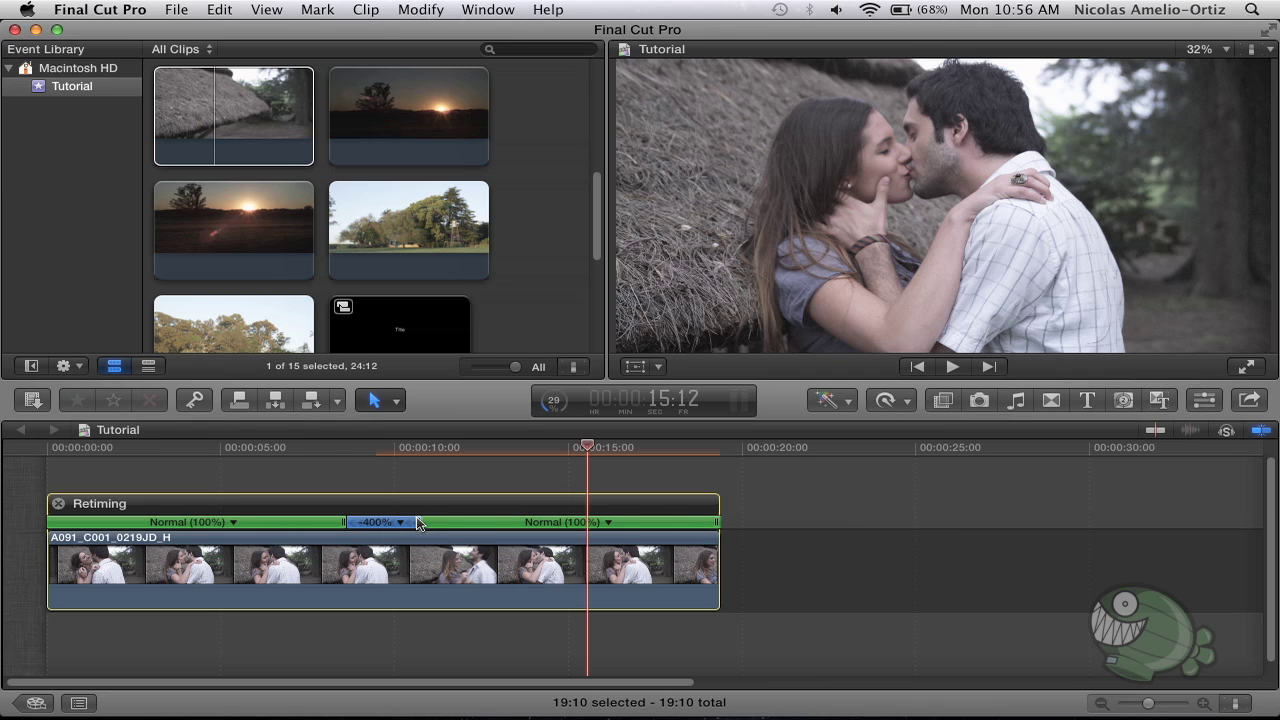
- Adjust the rewind section to -402% and slow the opening section to 66%, totalling 23:20
left_click_drag(418, 524, 388, 527)
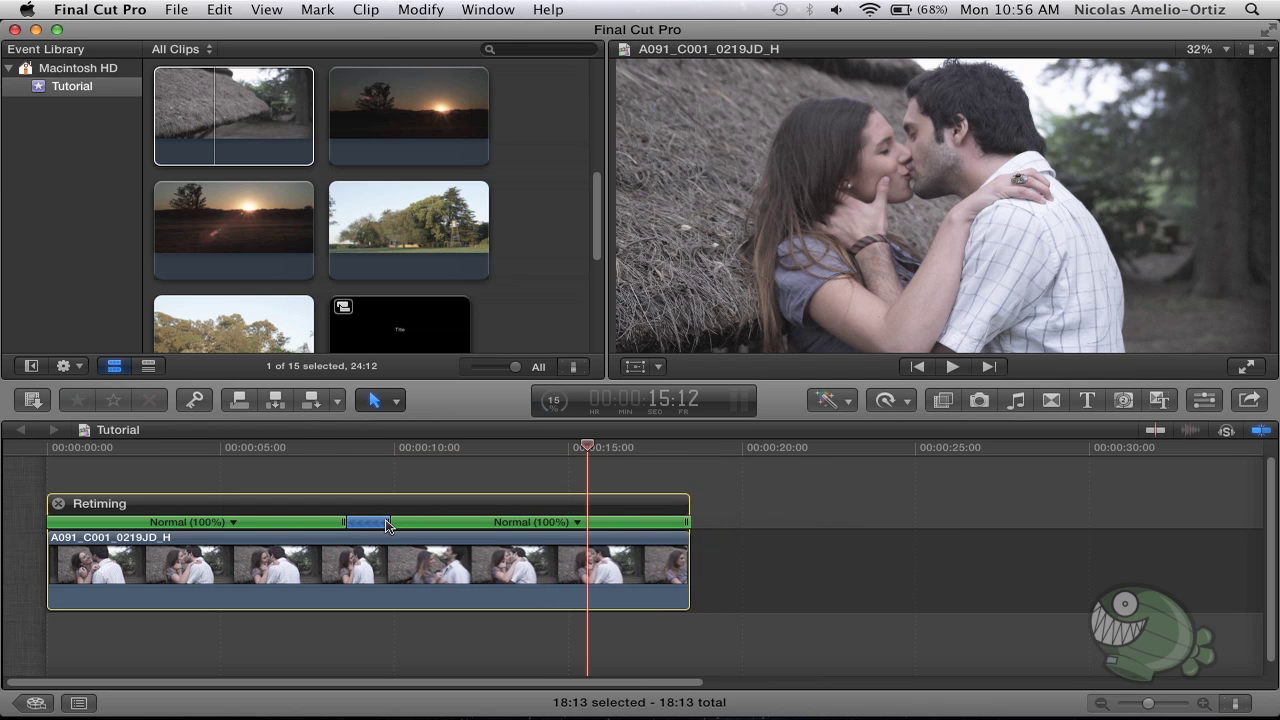
mouse_move(388, 527)
left_mouse_down()
mouse_move(580, 530)
mouse_move(420, 524)
left_mouse_up()
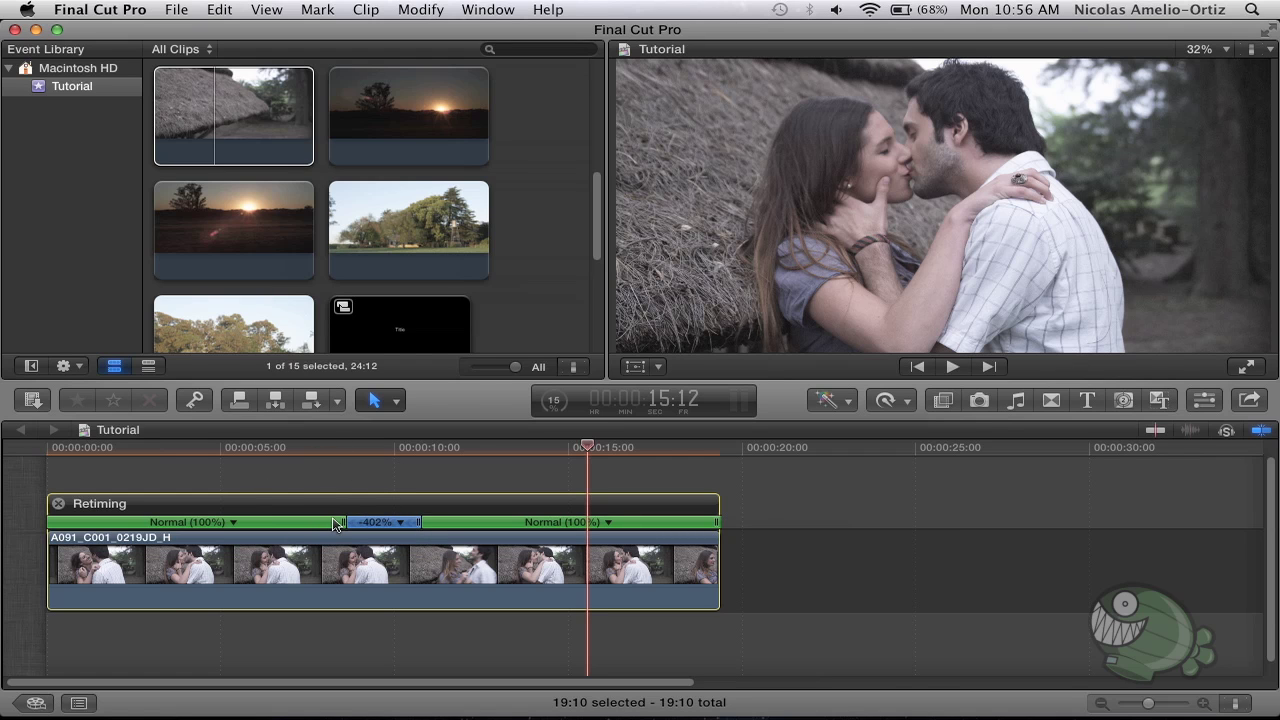
mouse_move(345, 524)
left_mouse_down()
mouse_move(276, 524)
mouse_move(497, 524)
left_mouse_up()
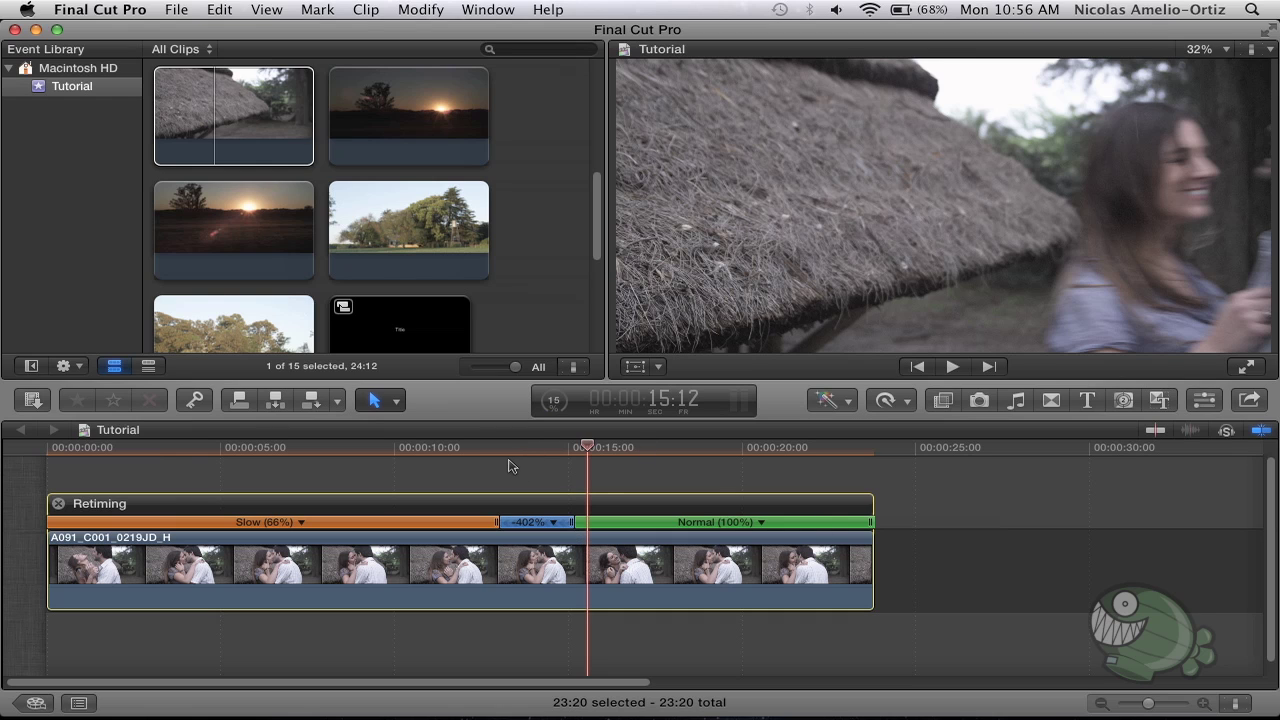
left_click(431, 449)
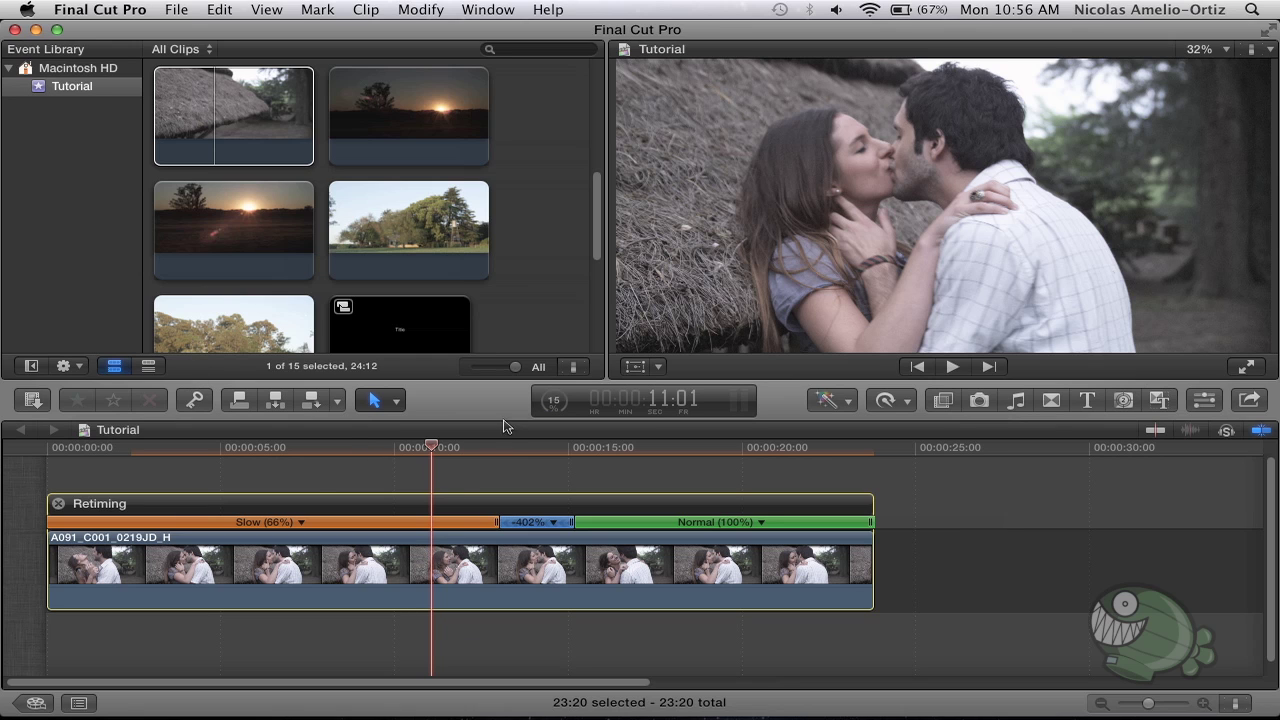
left_click(890, 401)
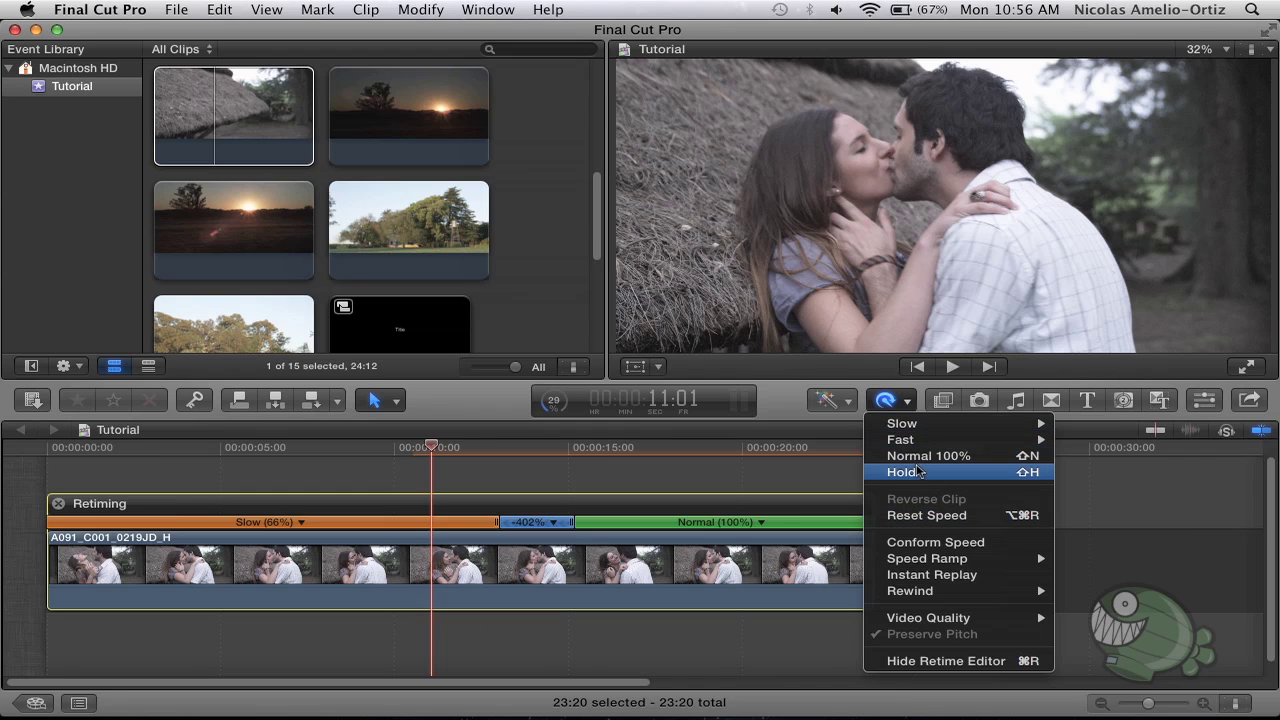
- Reset the clip's speed and slow the whole clip to 50%, lasting 17:08
left_click(918, 515)
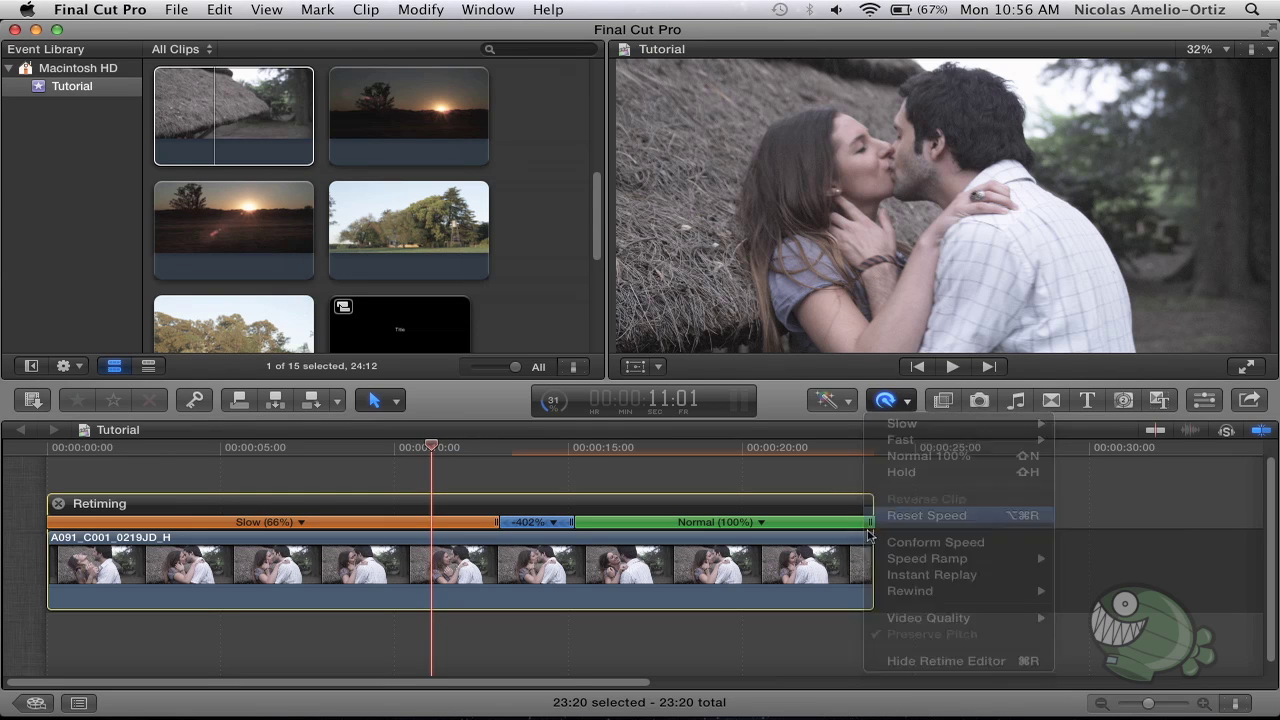
left_click(128, 447)
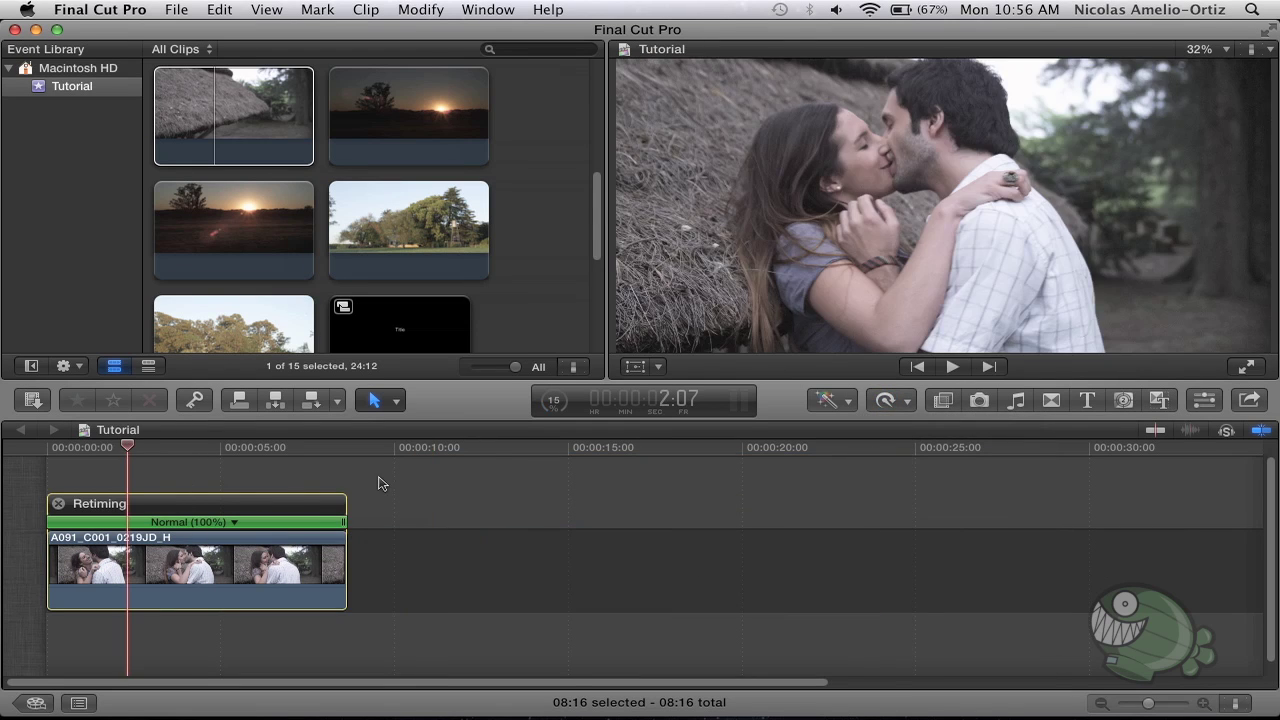
left_click(883, 401)
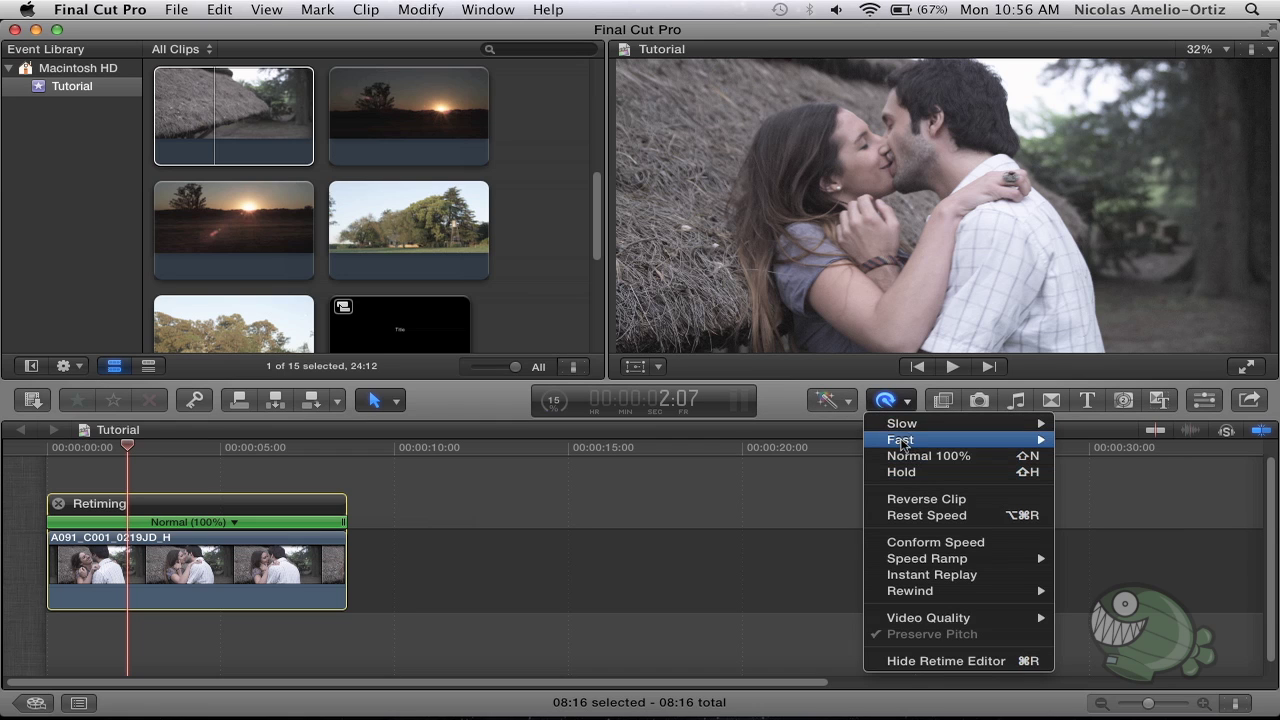
mouse_move(970, 430)
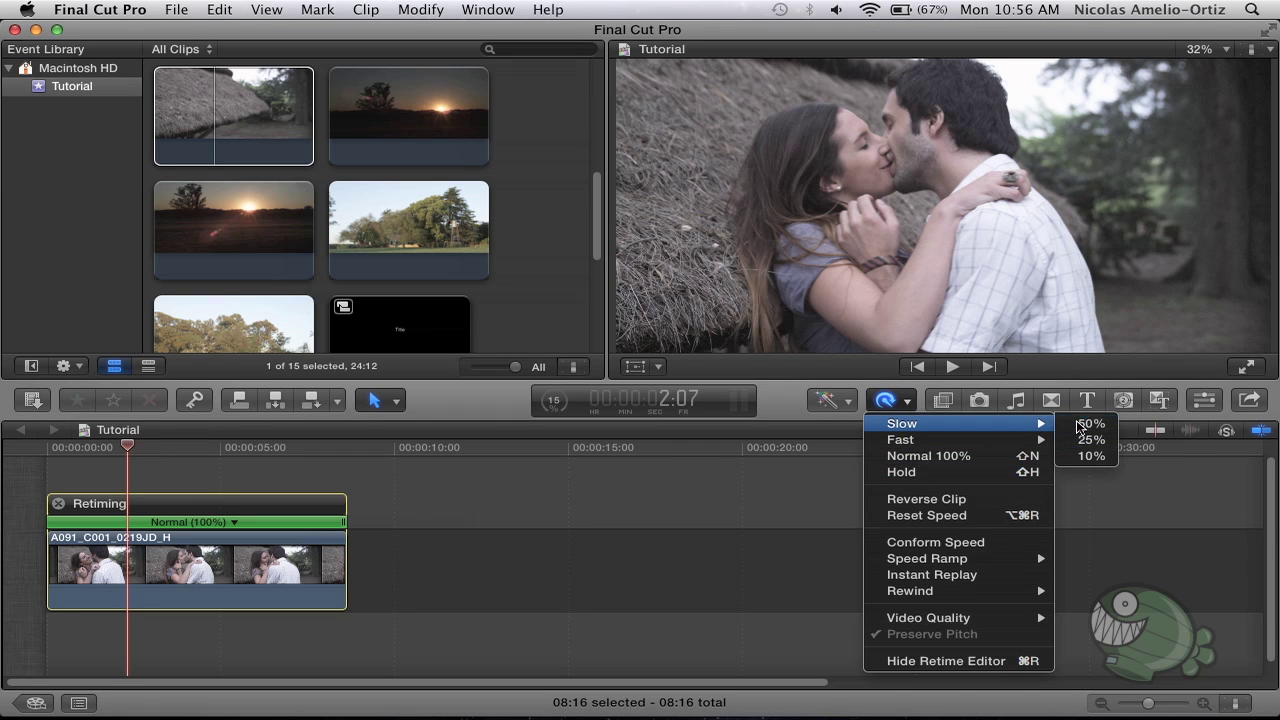
left_click(1080, 424)
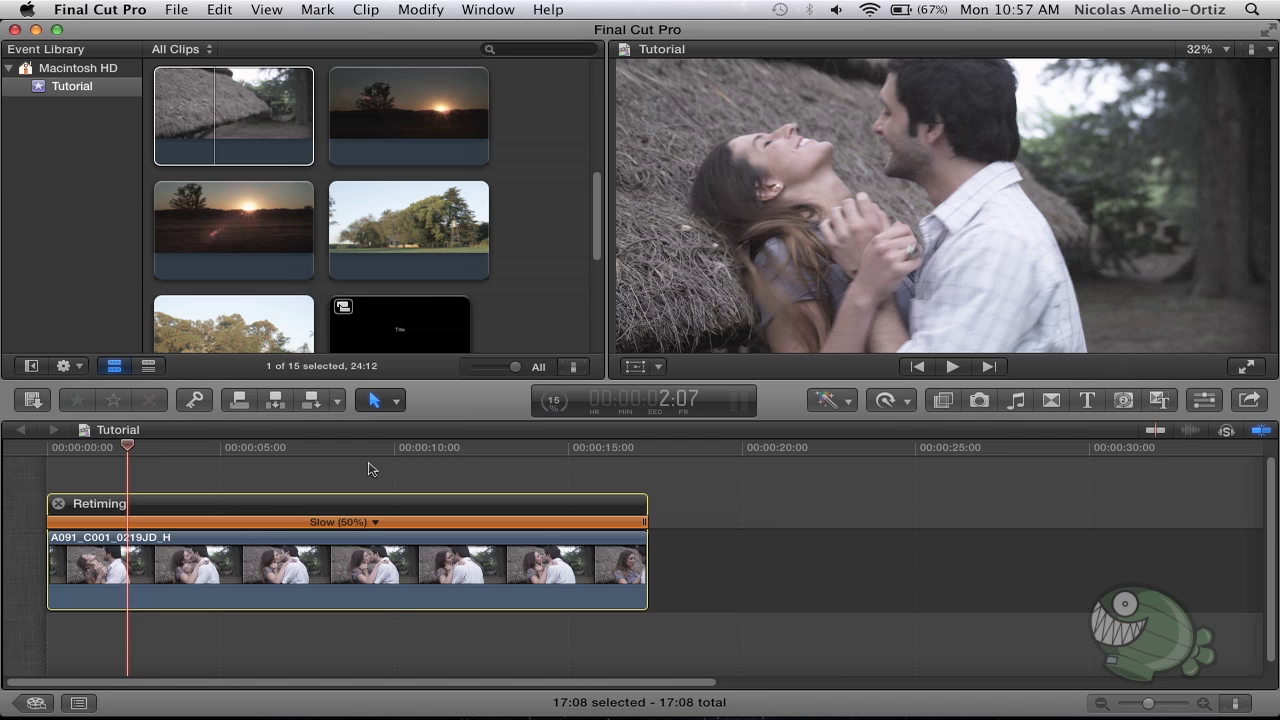
- Play back the 50% clip to review it
key("space")
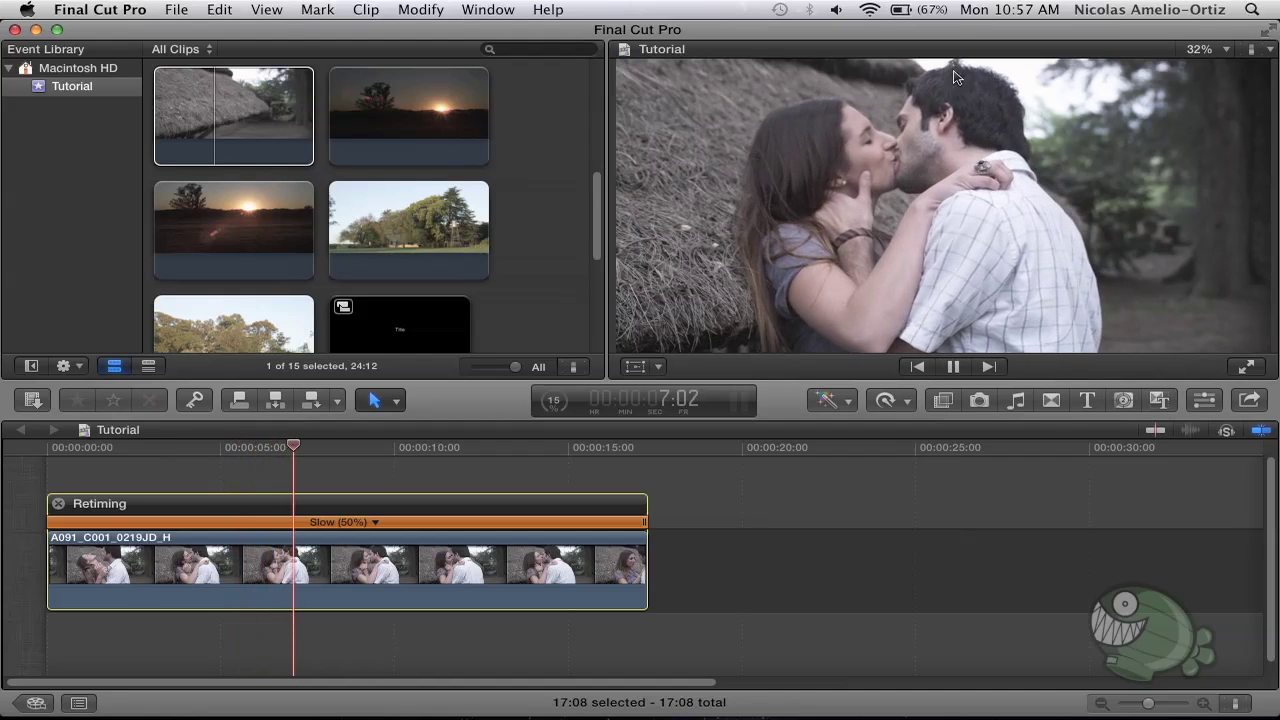
key("space")
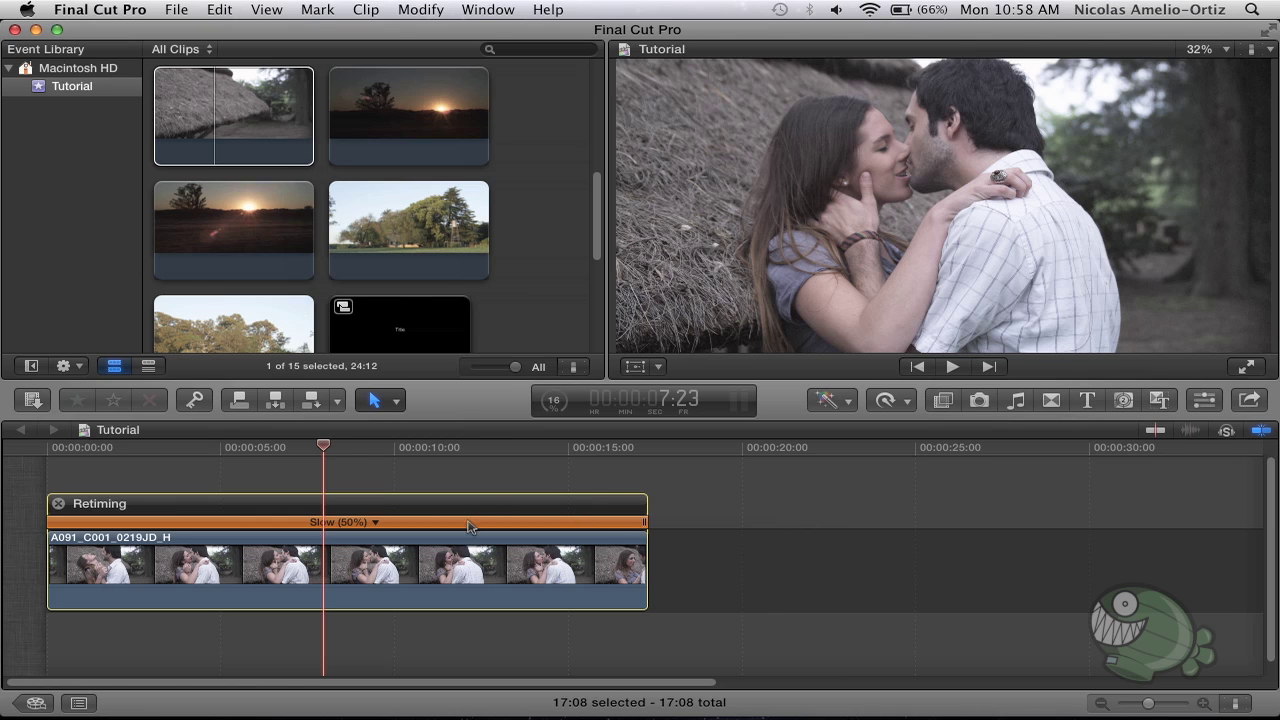
left_click(903, 402)
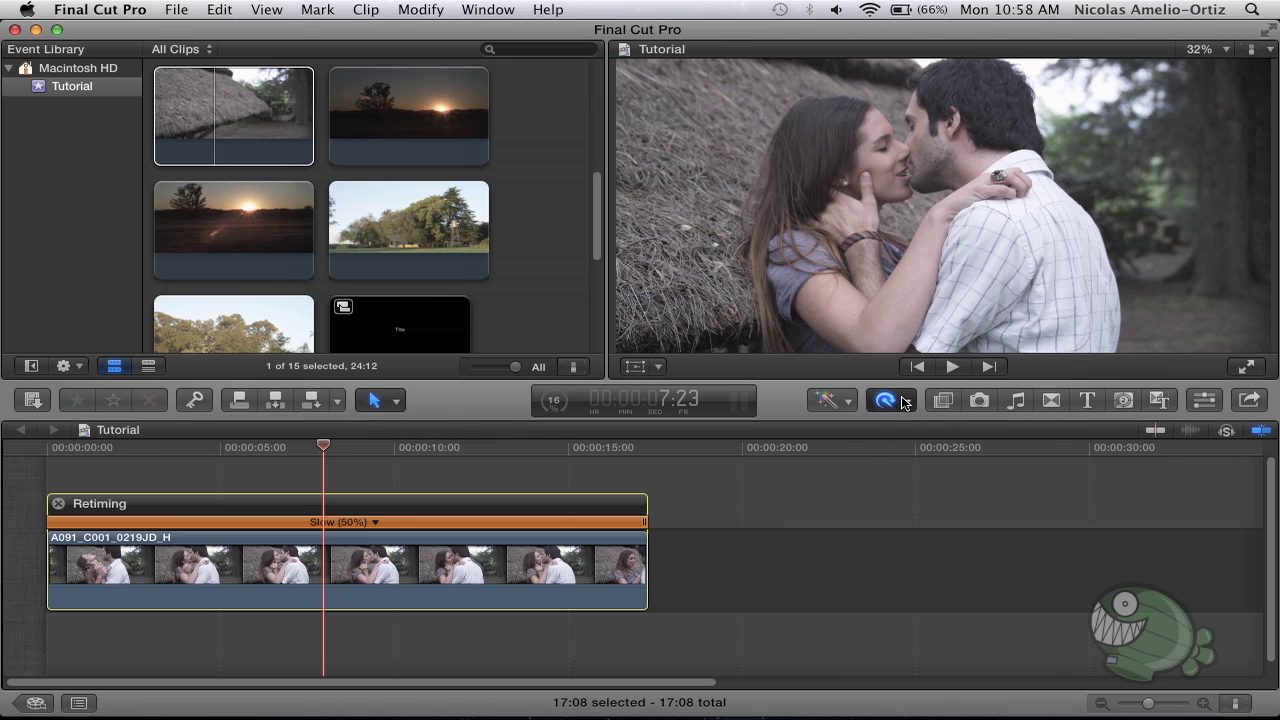
- Set the Slow (50%) clip's video quality to Frame Blending and replay it from near the start
mouse_move(932, 620)
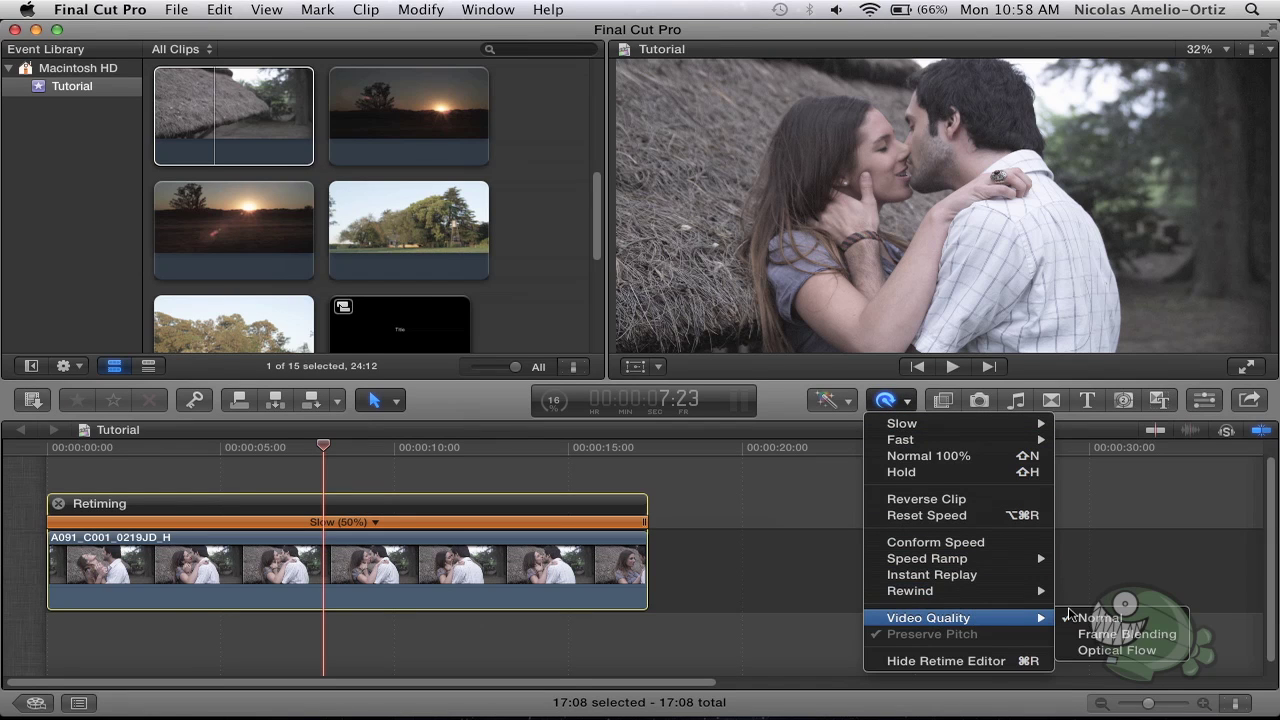
left_click(1137, 638)
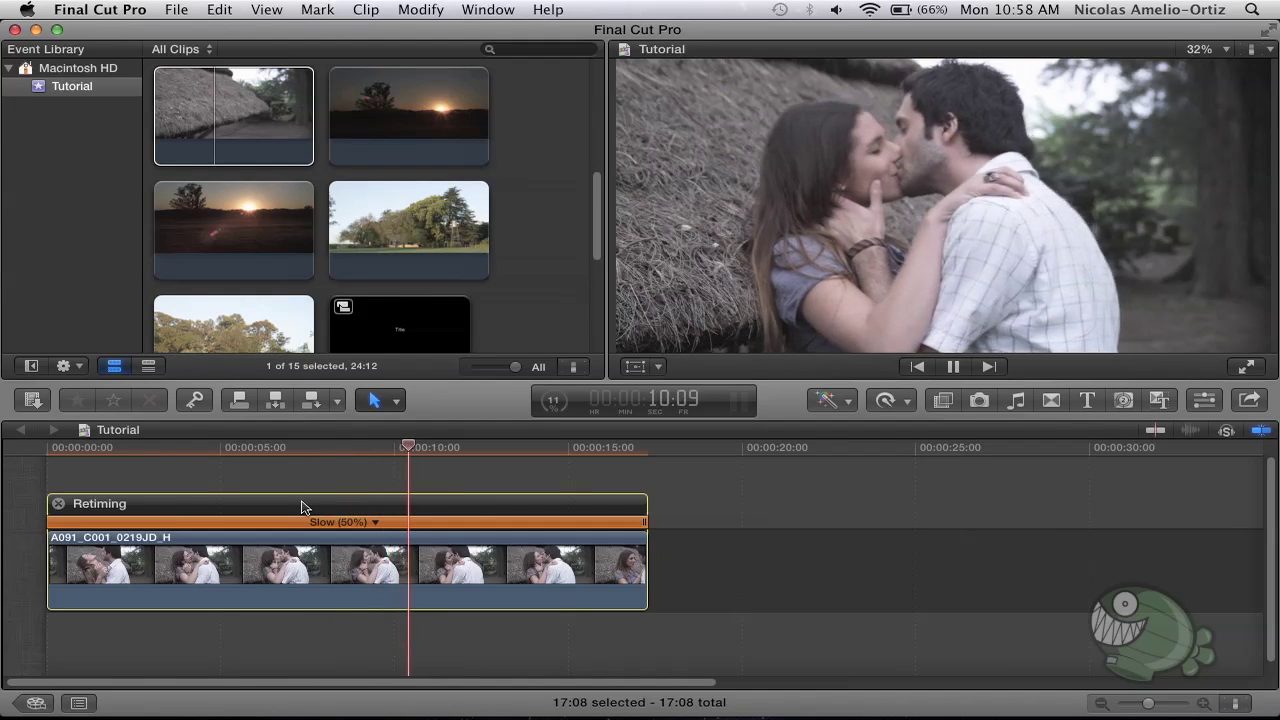
key("space")
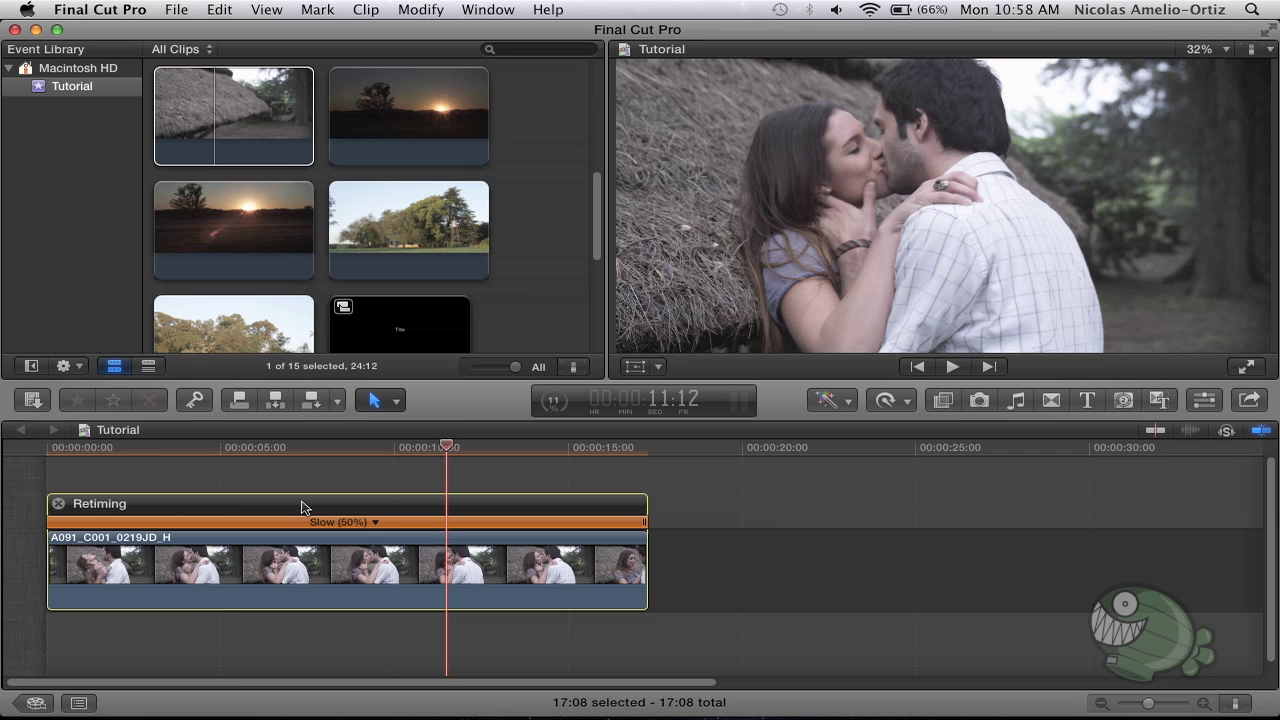
key("space")
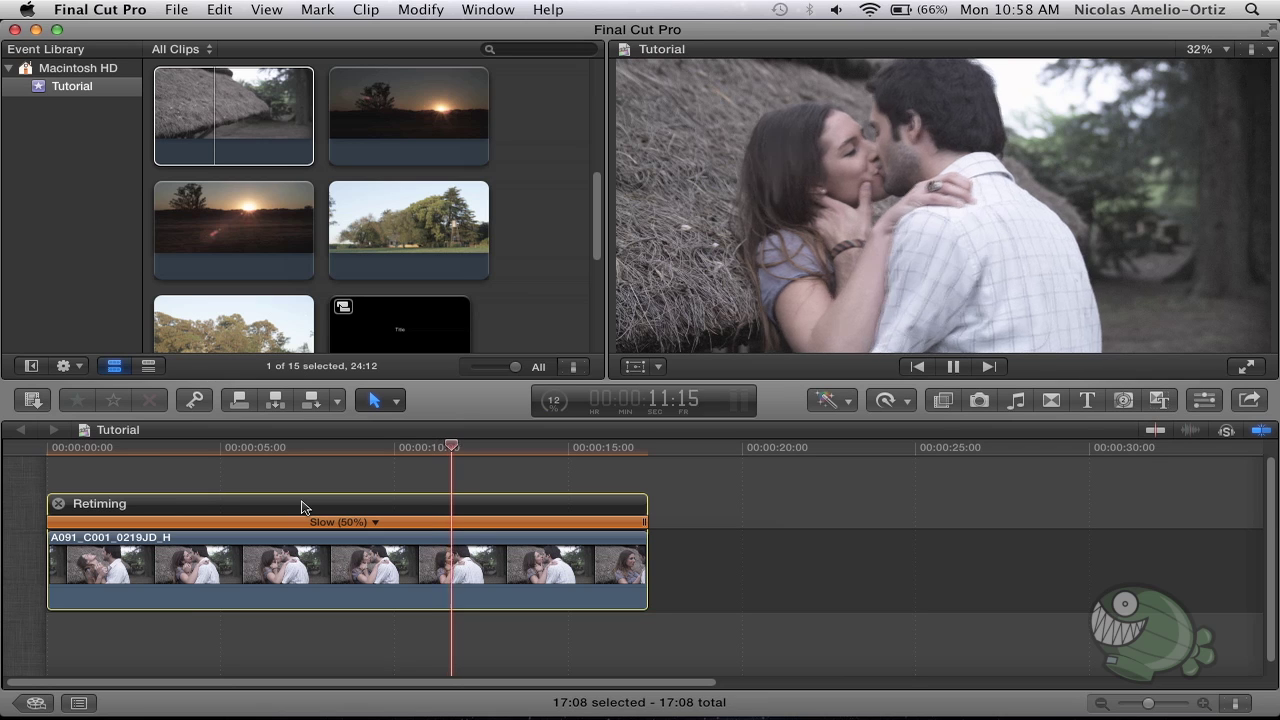
key("space")
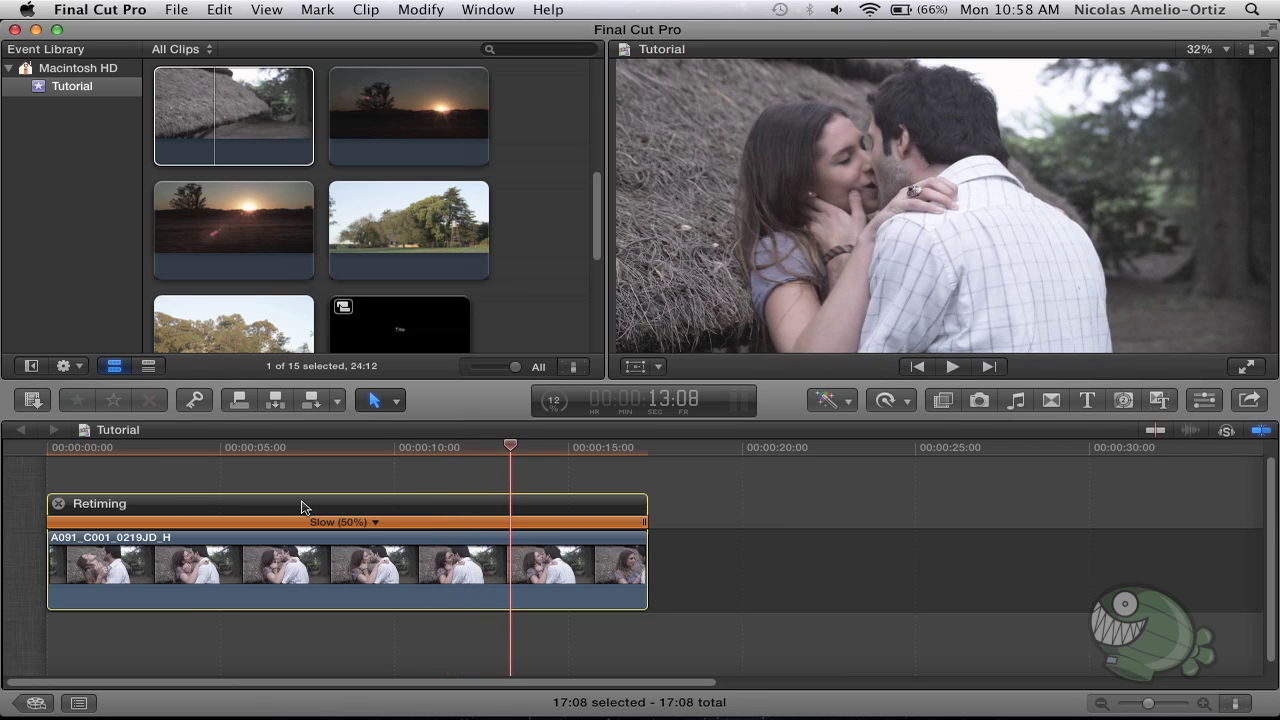
left_click(94, 455)
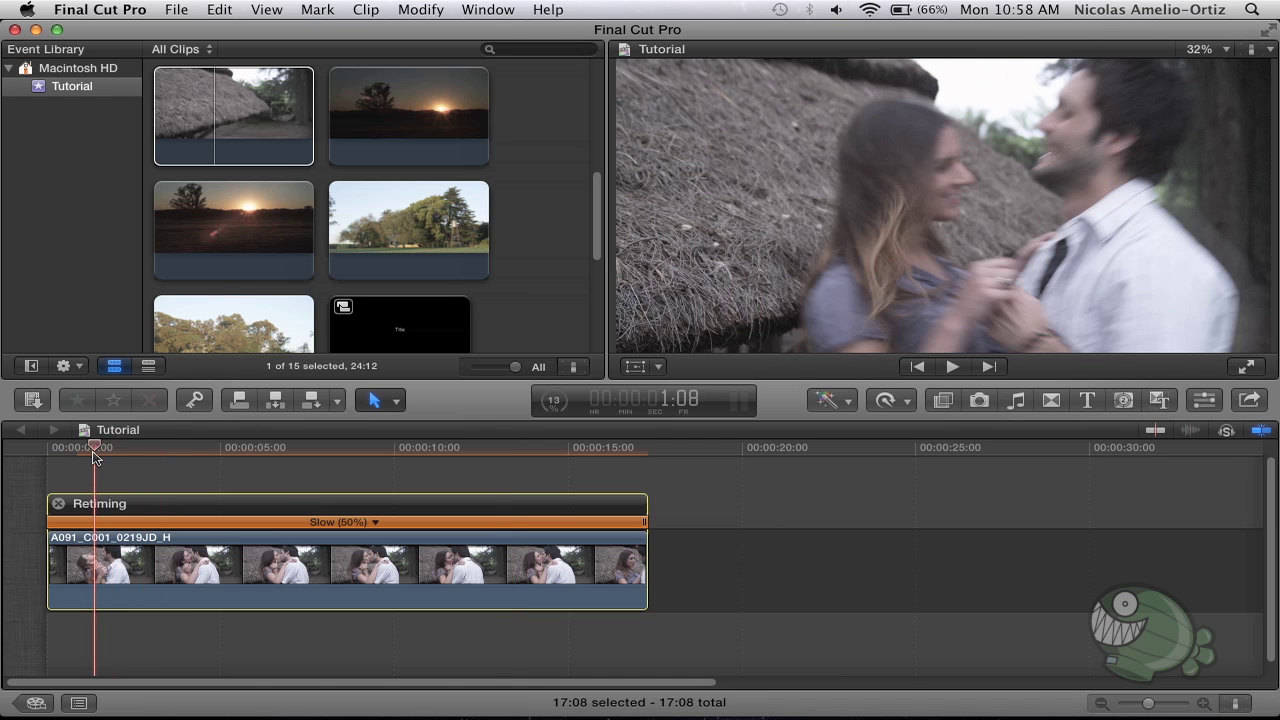
key("space")
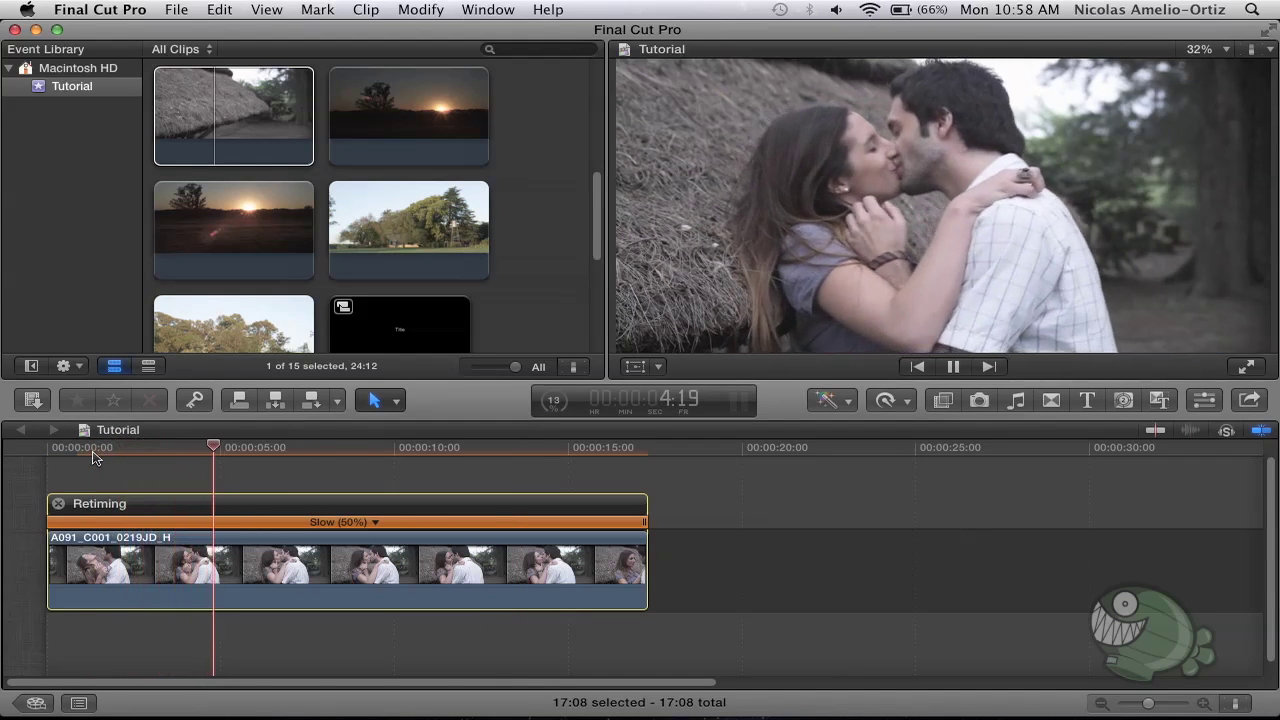
key("space")
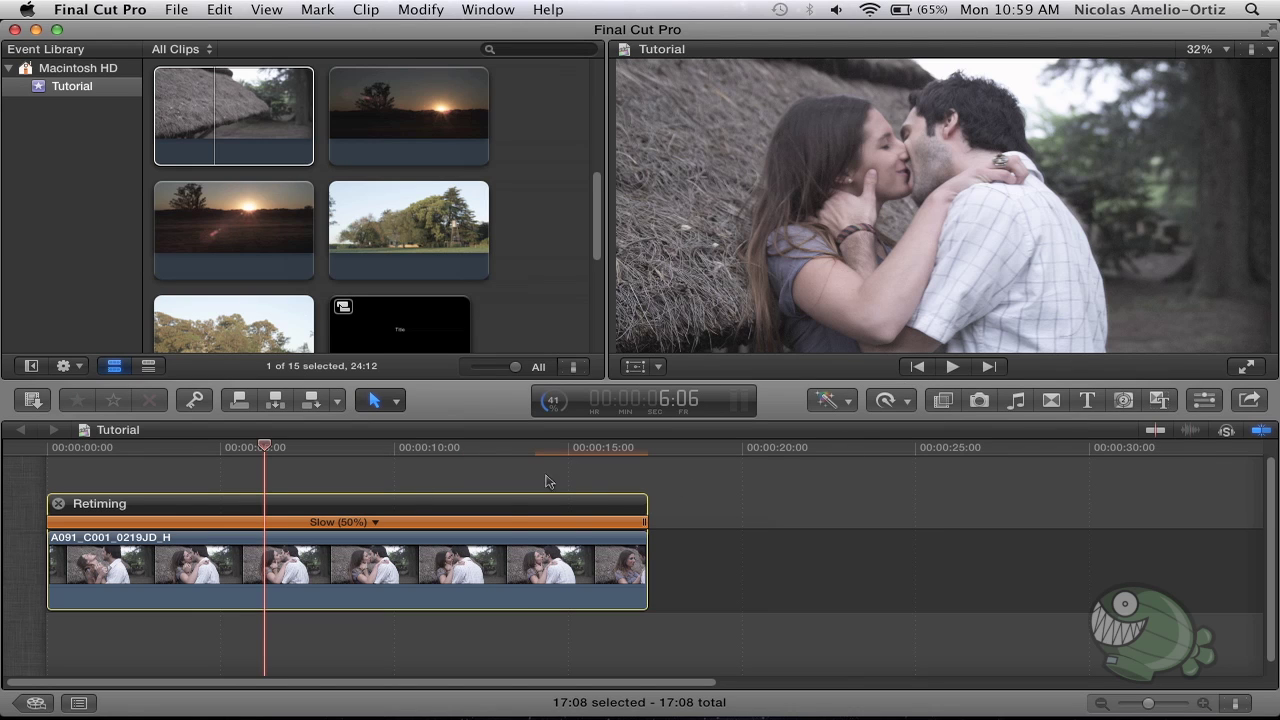
- Switch the clip's video quality to Optical Flow and preview the playback
key("space")
key("space")
left_click(889, 404)
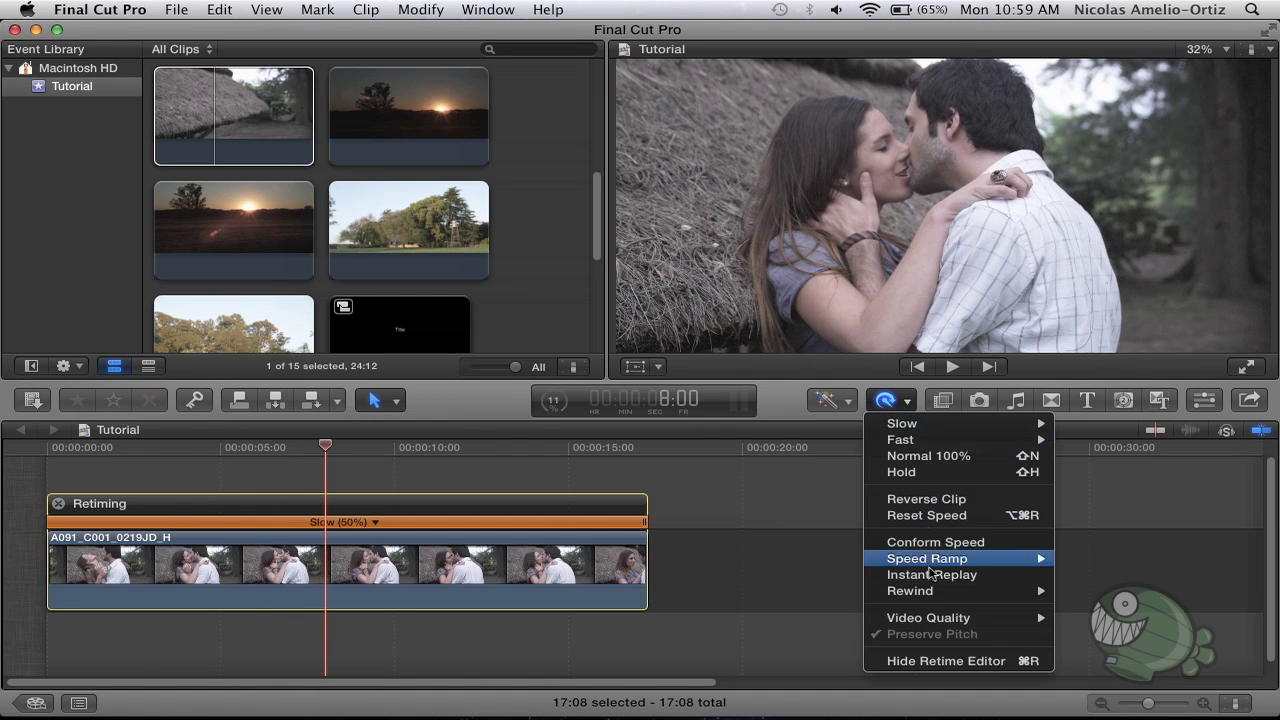
mouse_move(952, 620)
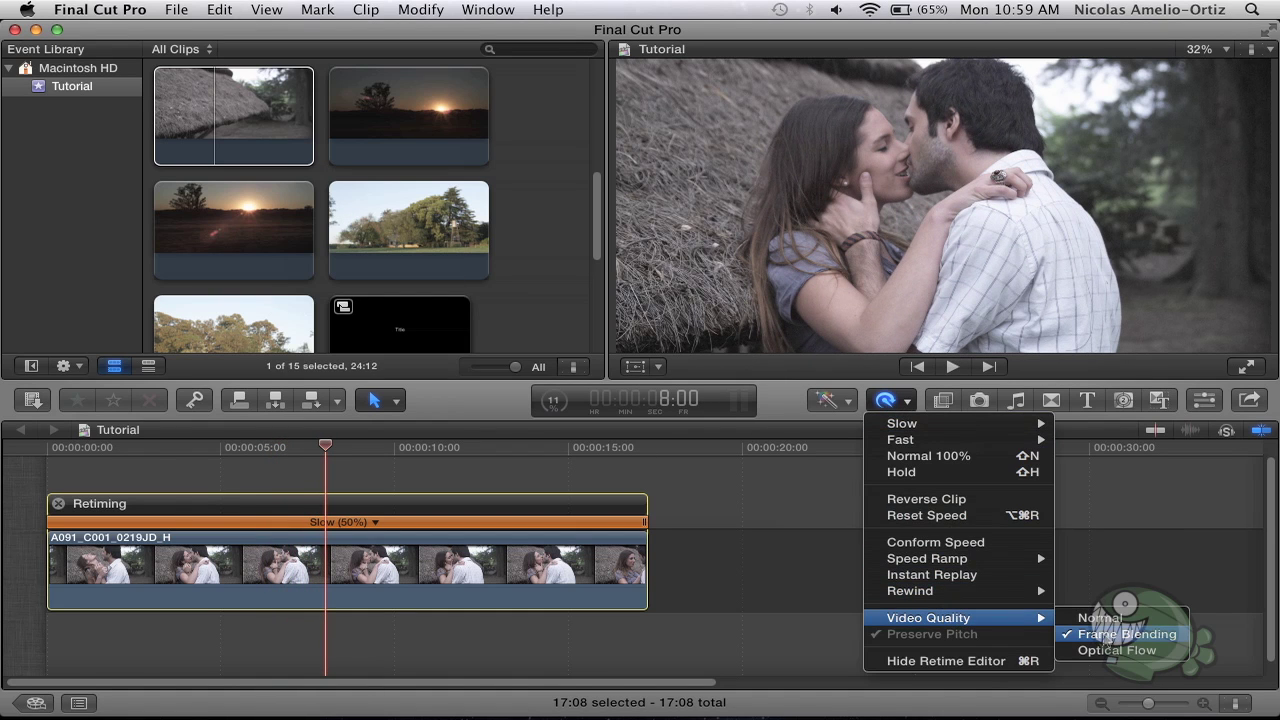
left_click(1118, 651)
key("space")
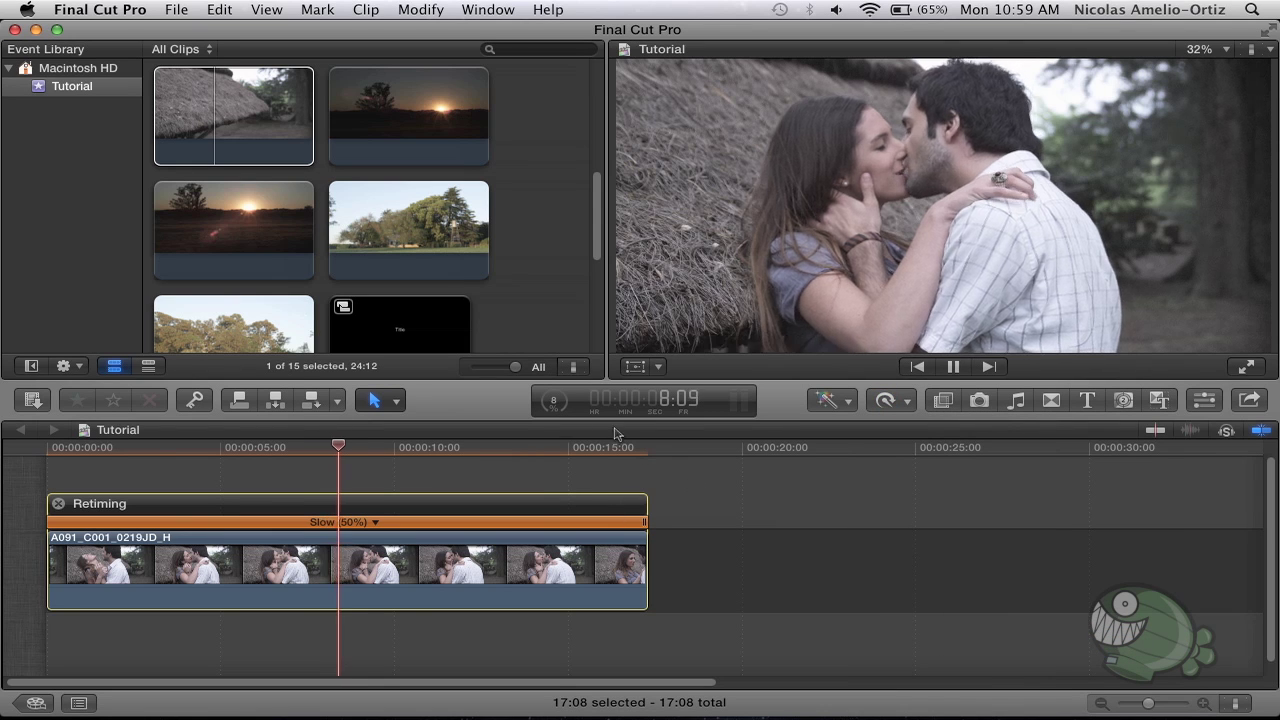
key("space")
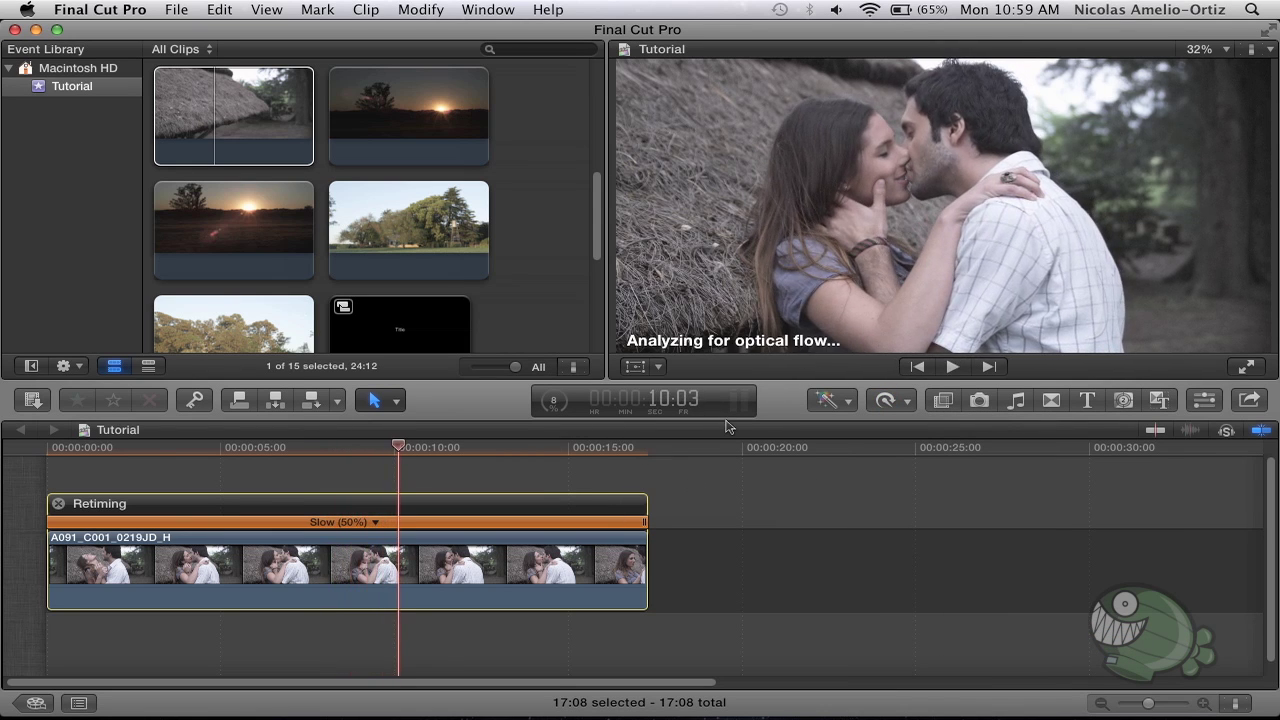
- Set the video quality back to Normal and play the clip
left_click(885, 400)
mouse_move(1030, 620)
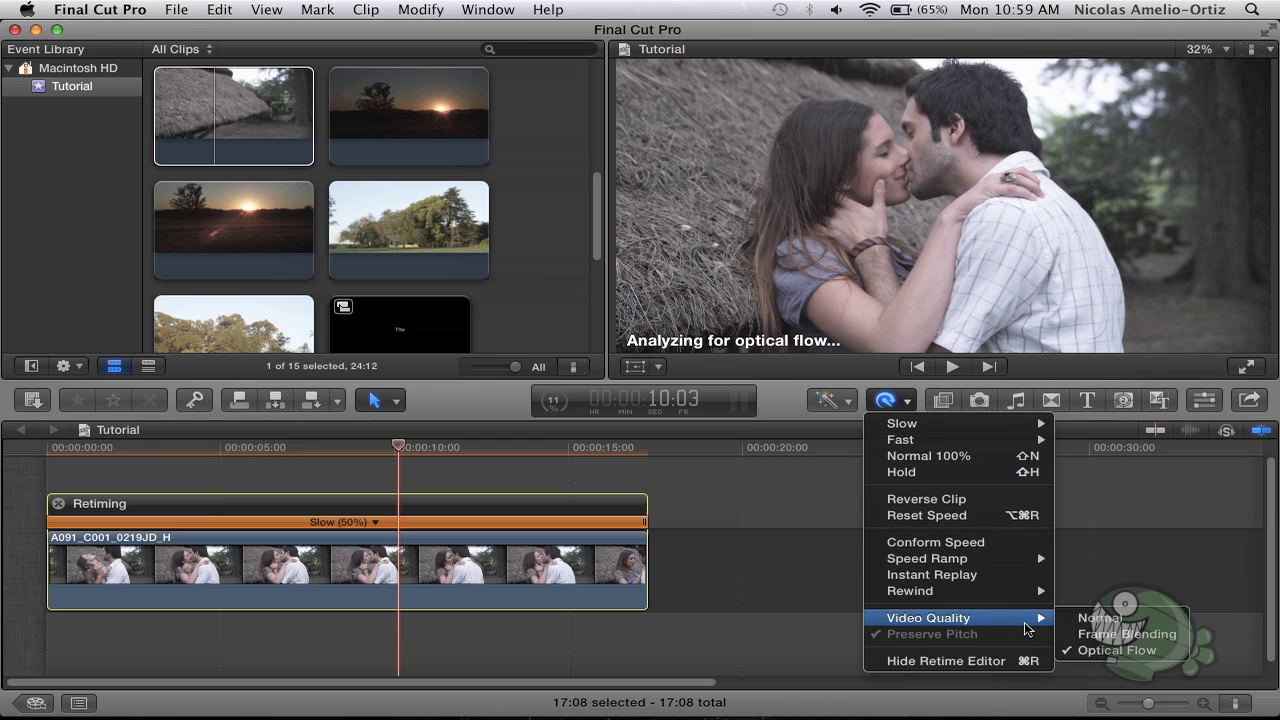
left_click(1088, 626)
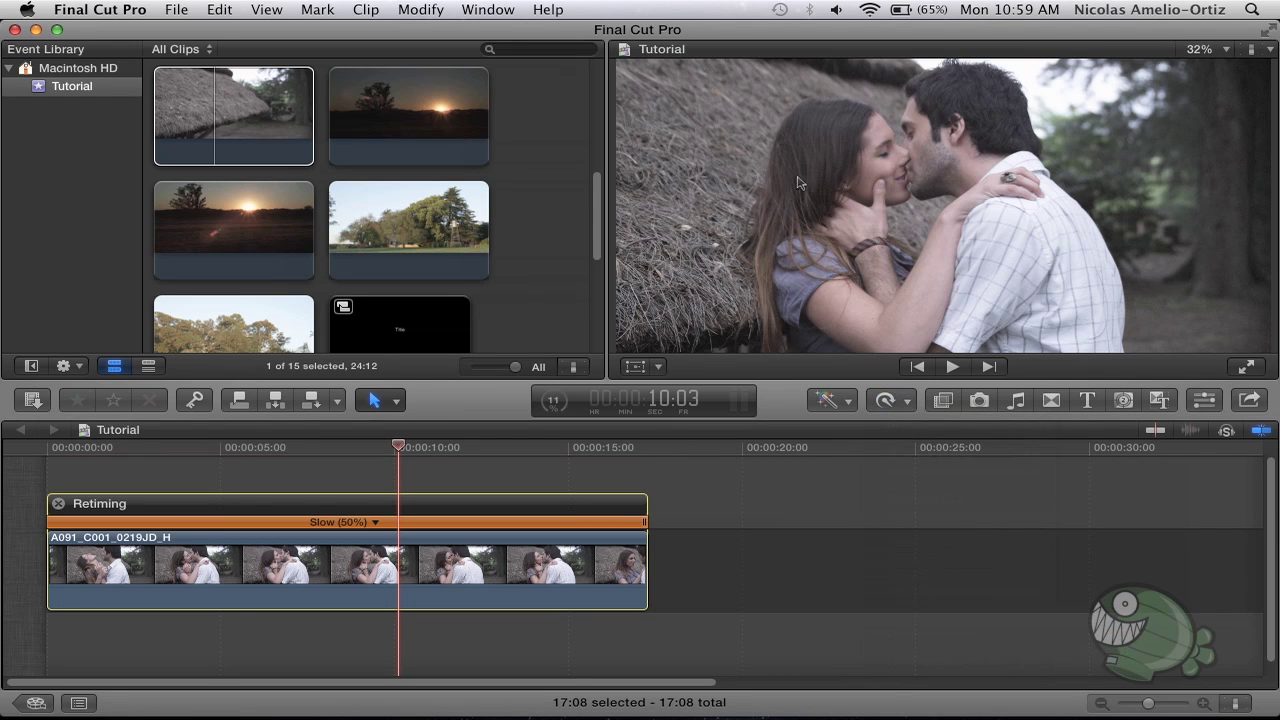
key("space")
key("space")
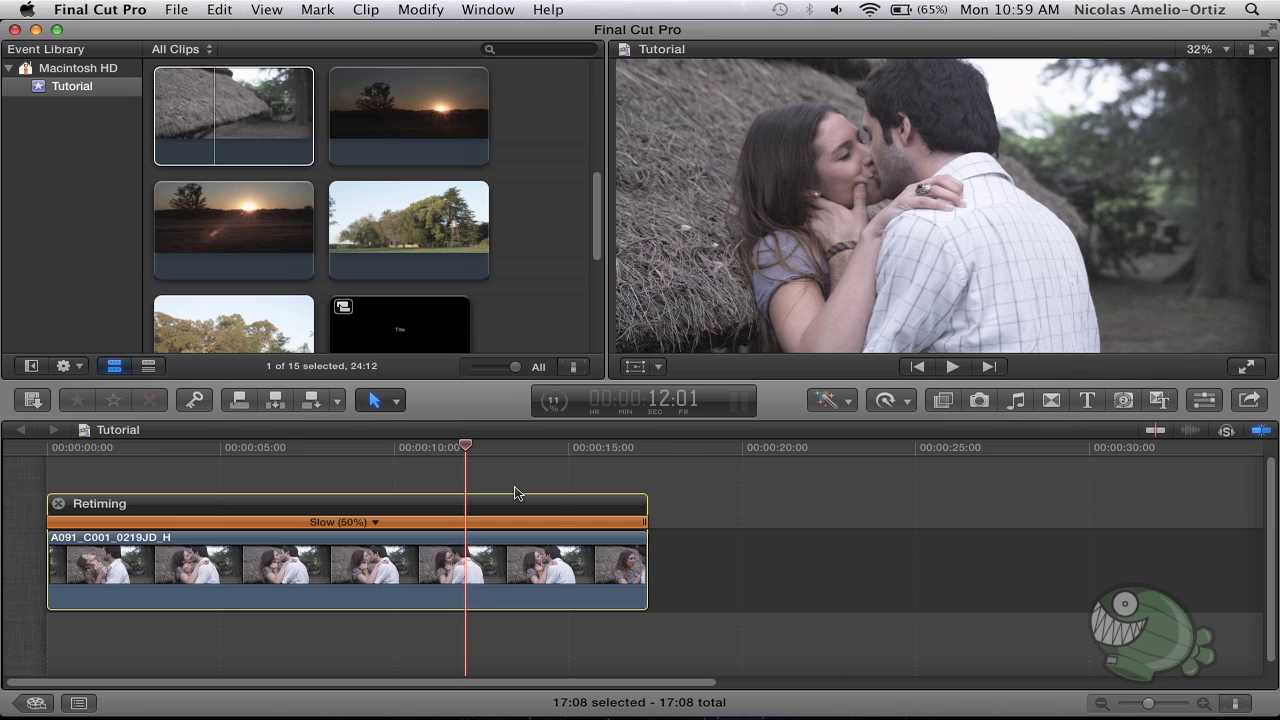
- Drag the clip's right retime handle left until it reads Fast (110%), about 07:21 long
left_click(909, 403)
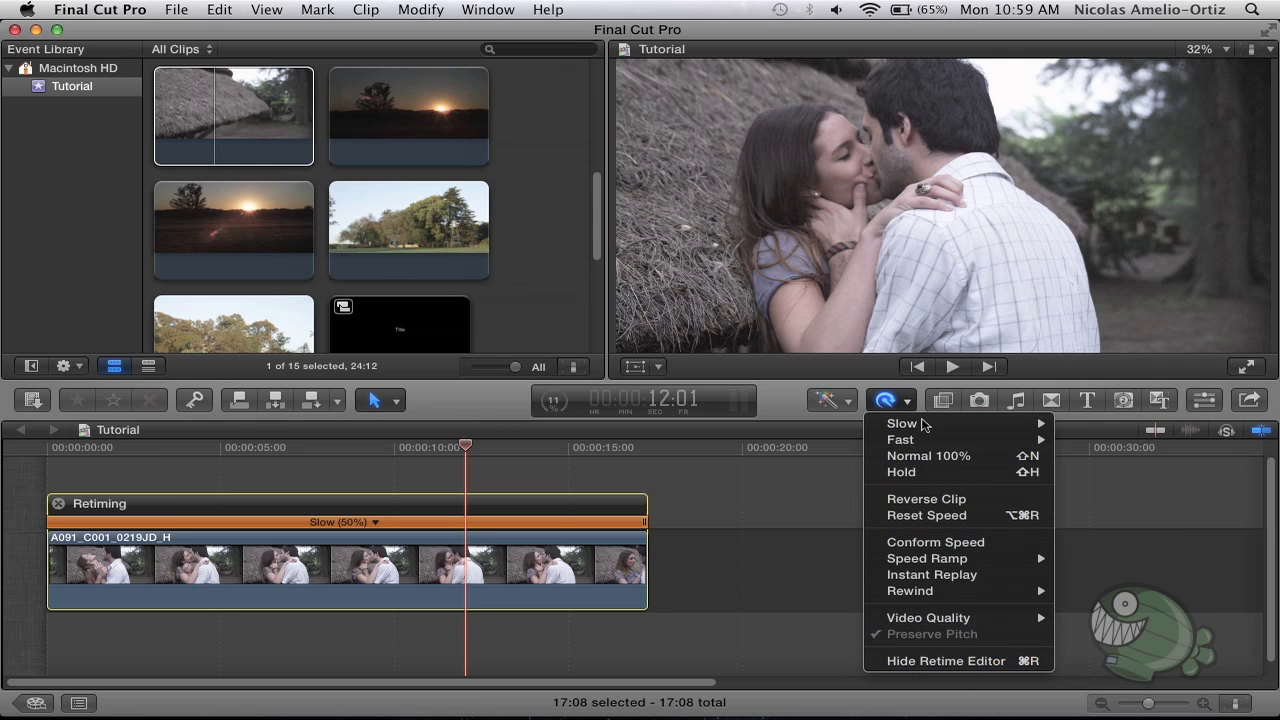
mouse_move(946, 422)
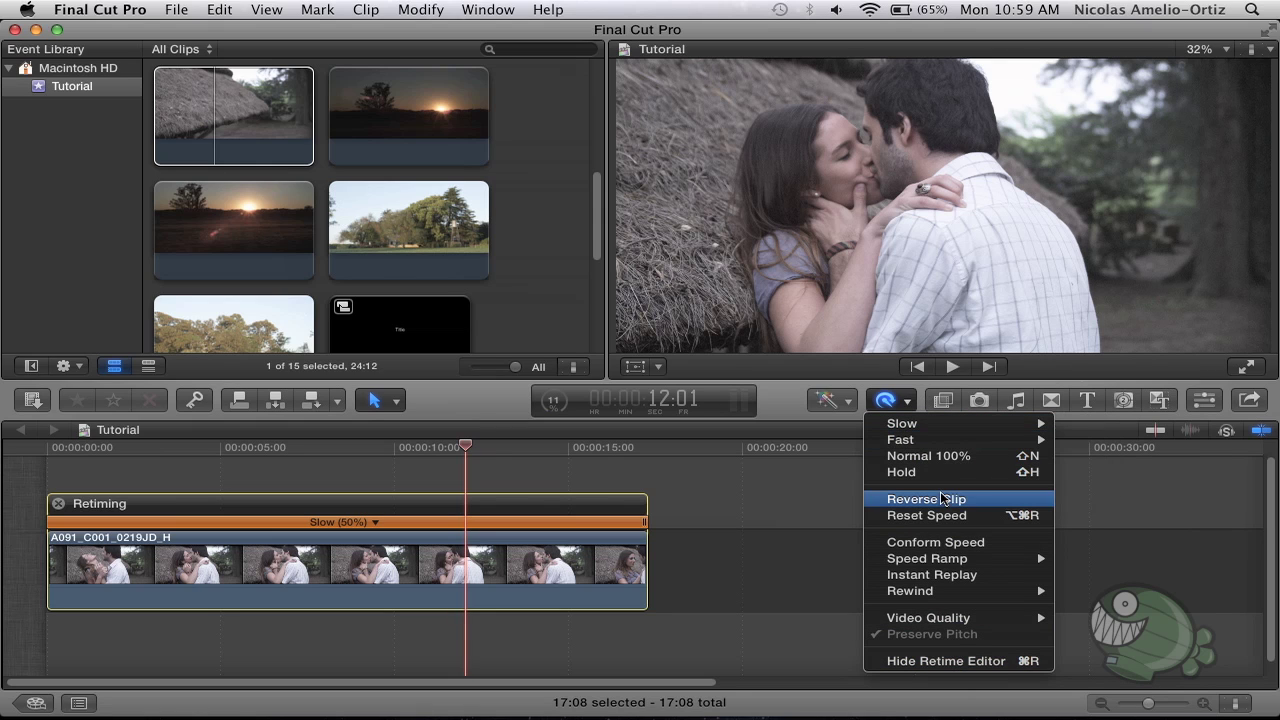
left_click(703, 586)
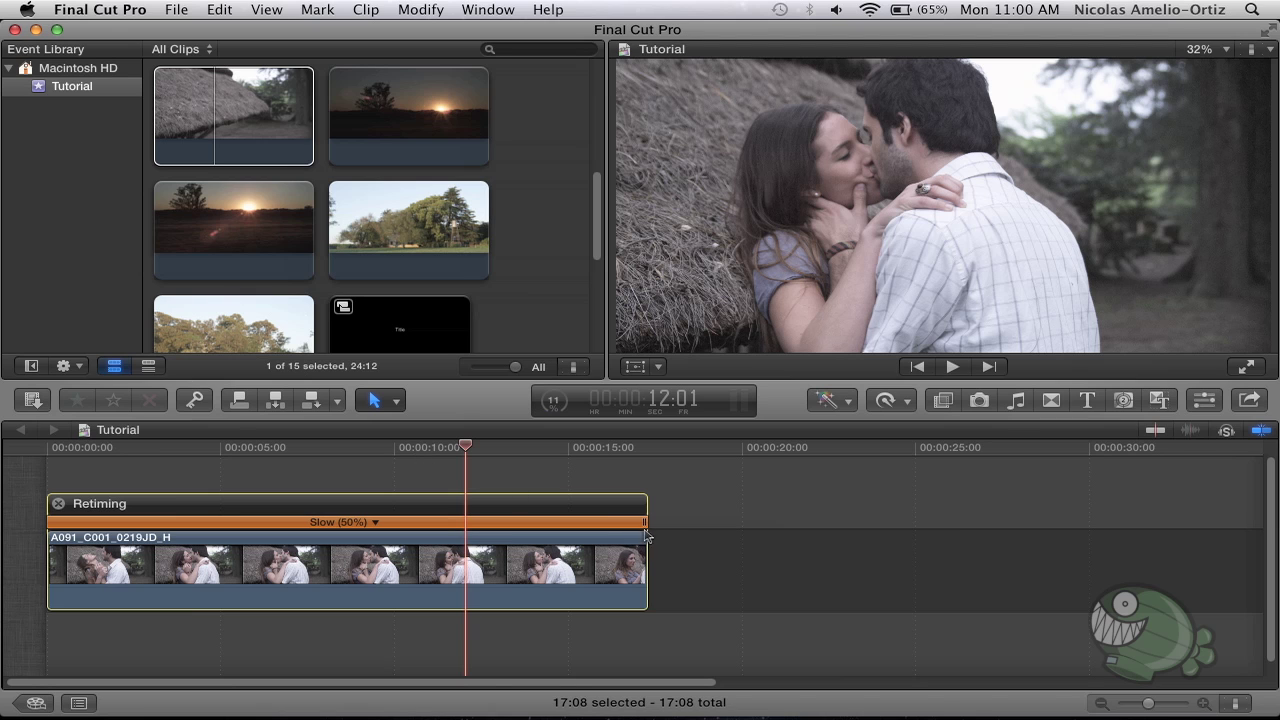
mouse_move(643, 522)
left_mouse_down()
mouse_move(401, 522)
mouse_move(613, 530)
left_mouse_up()
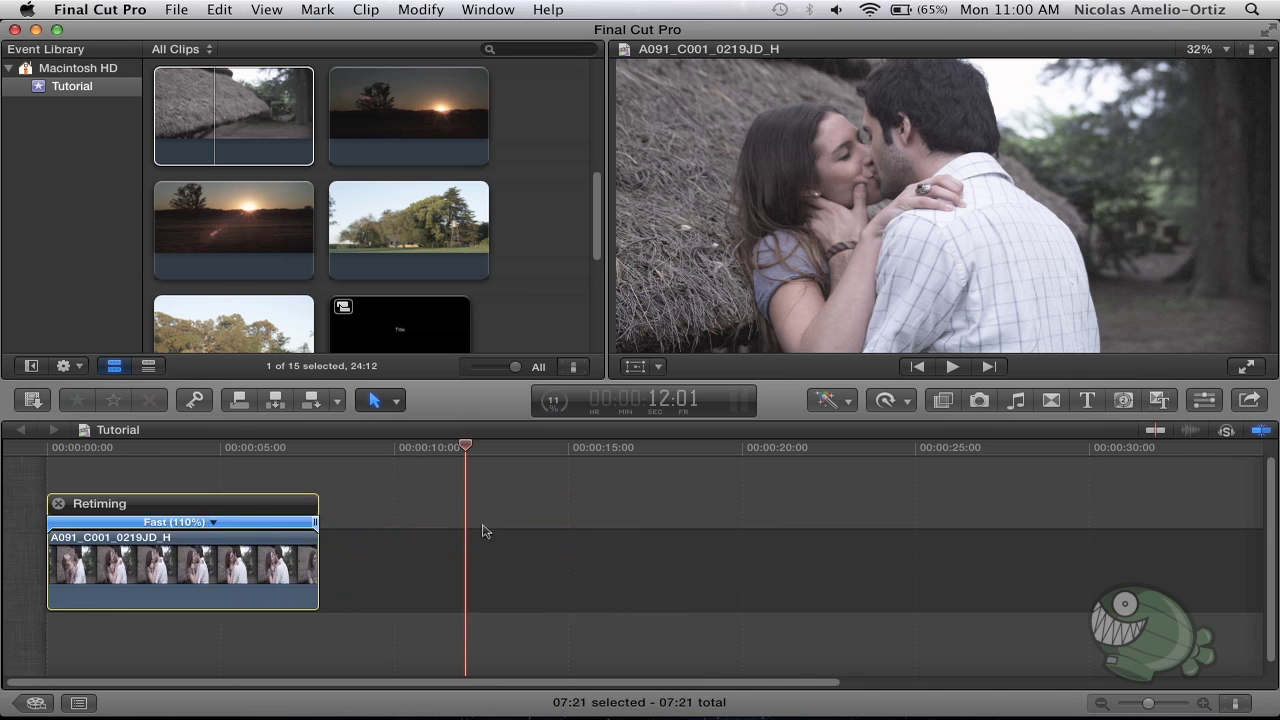